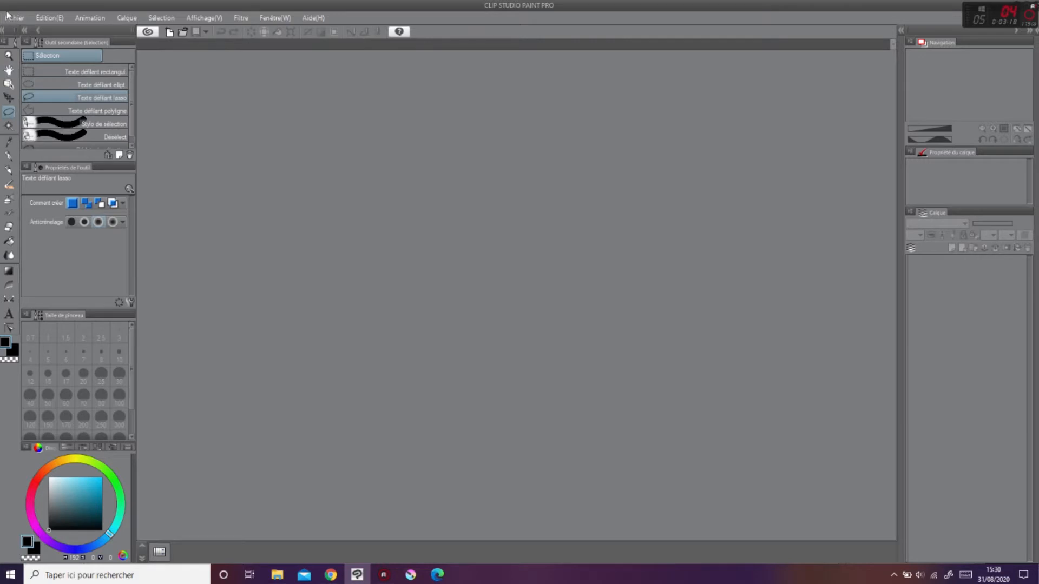
Open the settings for creating a new document.
left_click(7, 20)
left_click(466, 116)
left_click(8, 19)
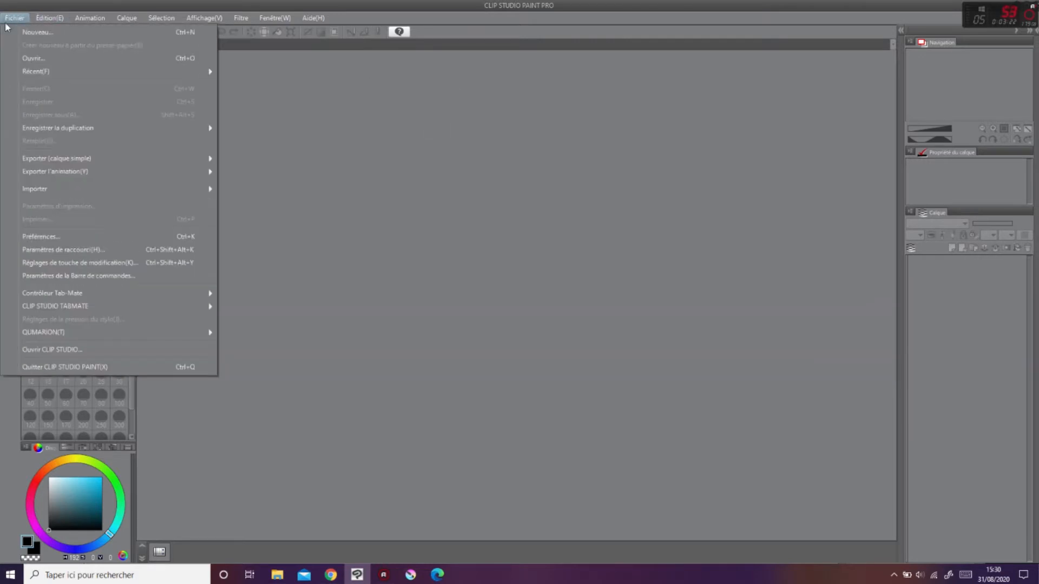
left_click(12, 31)
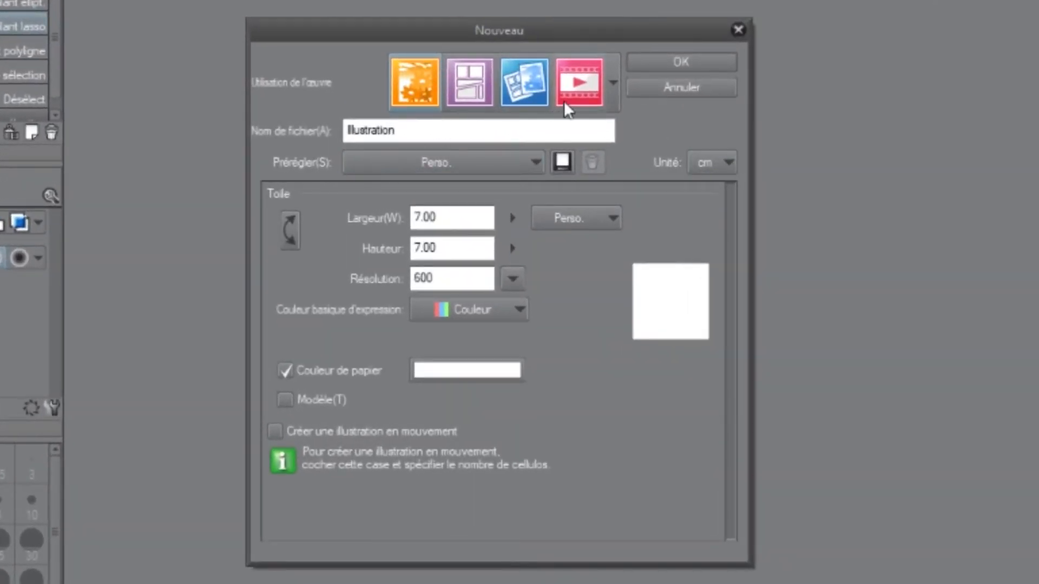
Compare the settings offered by the four artwork-use presets, including Illustration, BD and Animation.
left_click(452, 92)
left_click(505, 91)
left_click(455, 91)
left_click(419, 89)
left_click(511, 91)
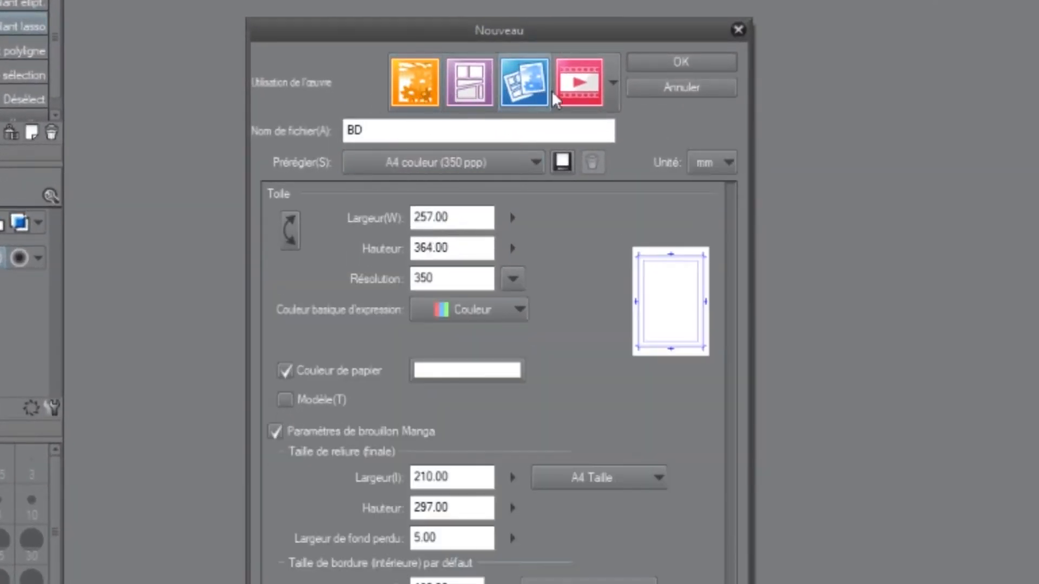
left_click(563, 91)
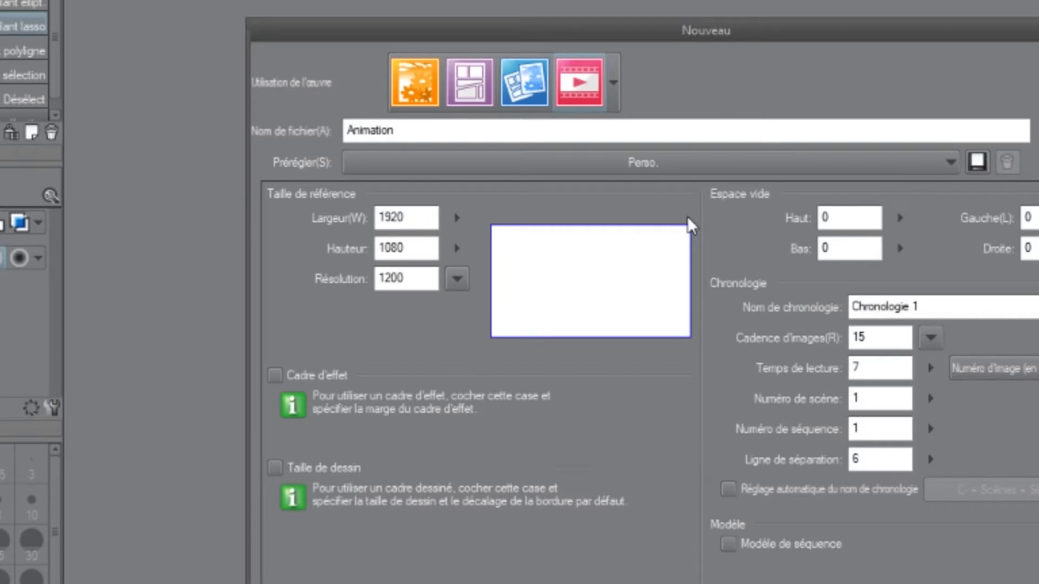
left_click(488, 90)
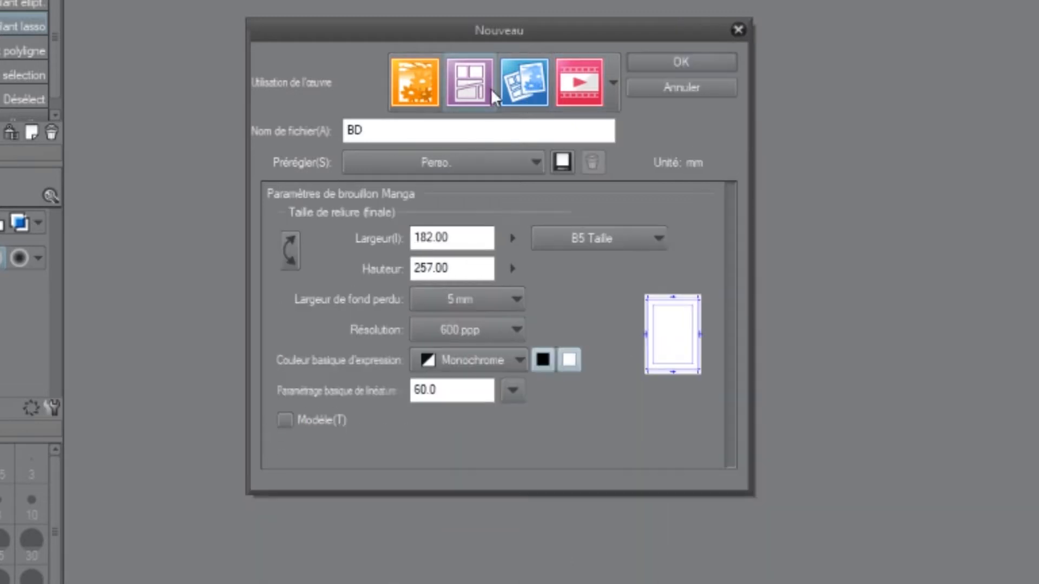
left_click(587, 84)
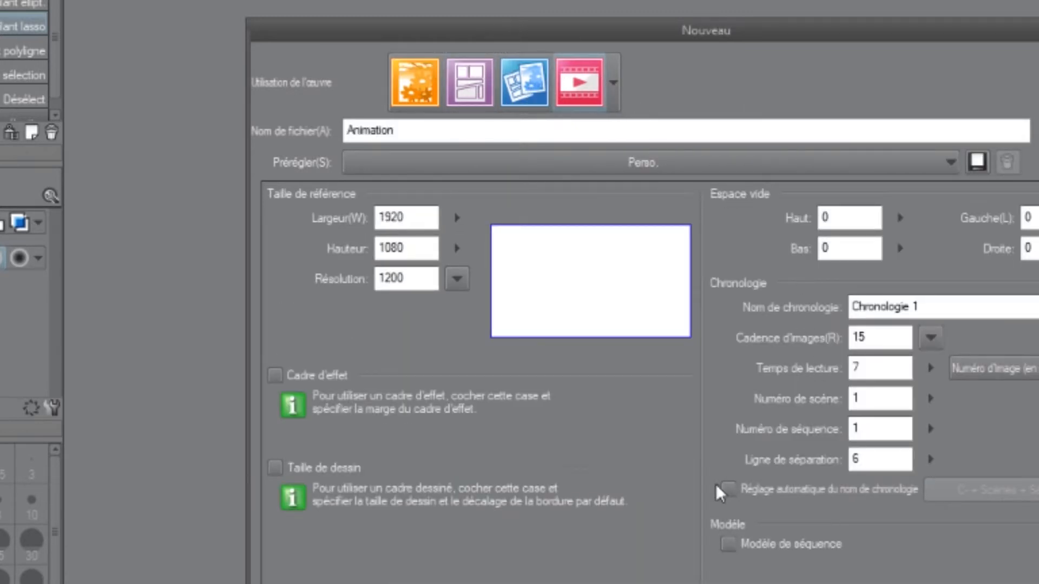
left_click(425, 91)
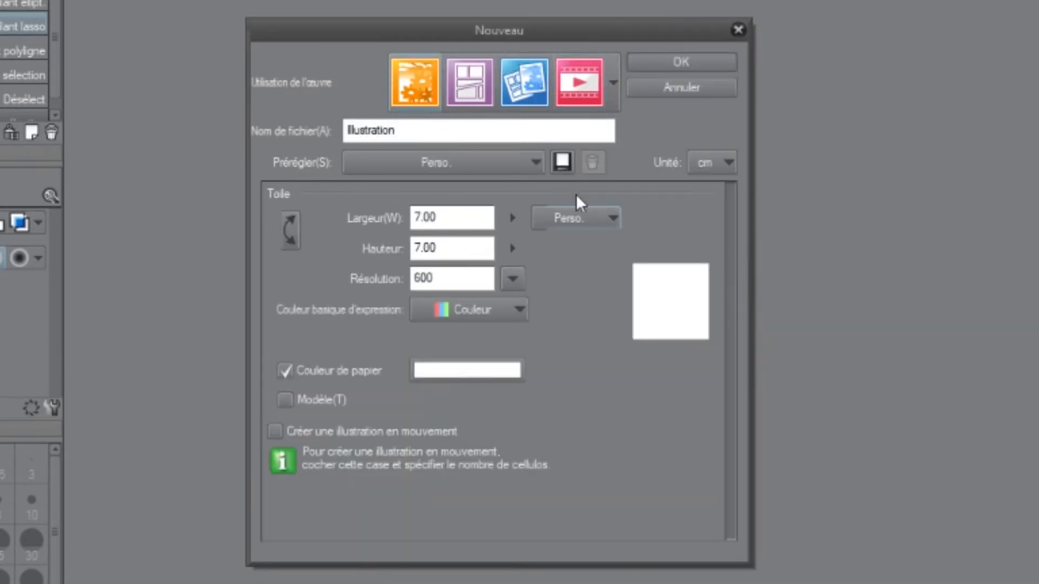
left_click(573, 96)
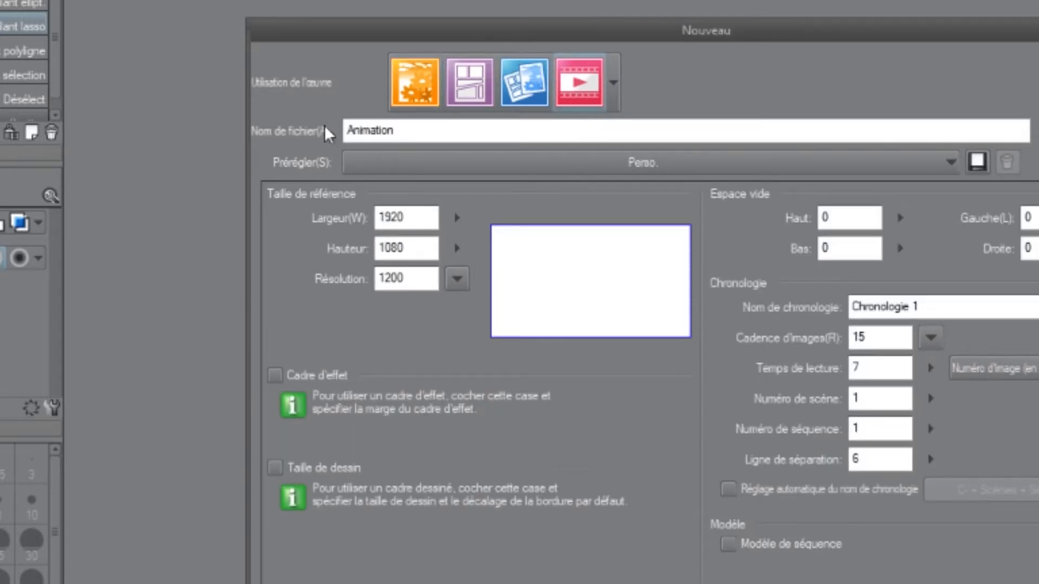
Create a colour Illustration canvas 7.00 by 7.00 cm at 600 ppp with white paper.
left_click(418, 101)
left_click(478, 313)
left_click(475, 335)
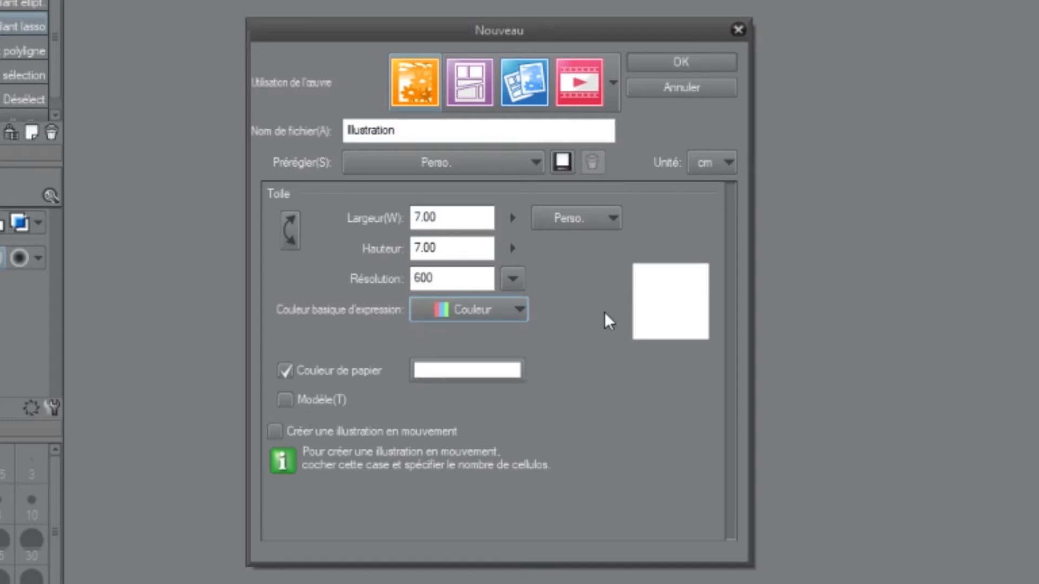
left_click(706, 164)
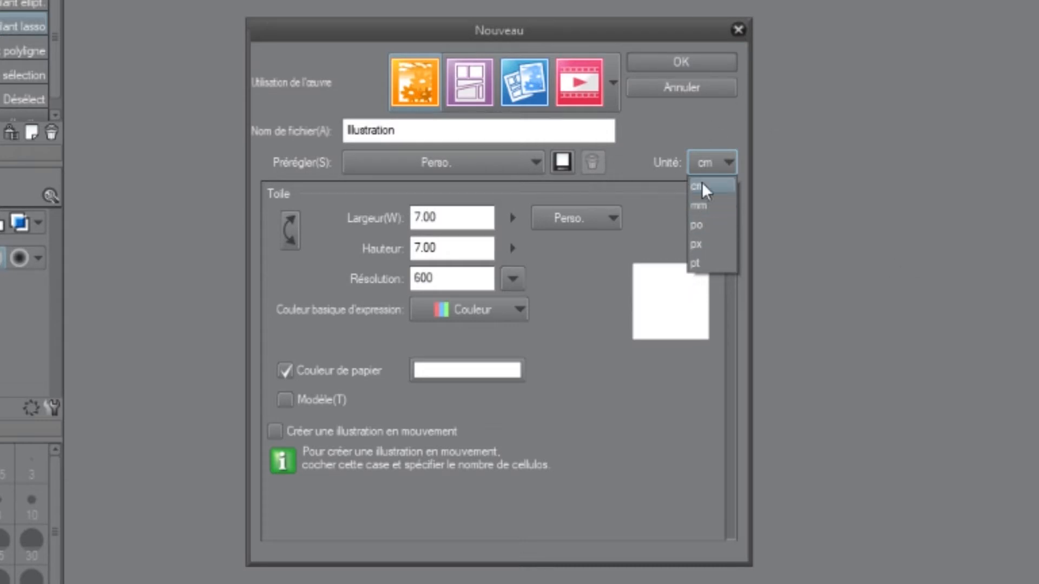
left_click(712, 162)
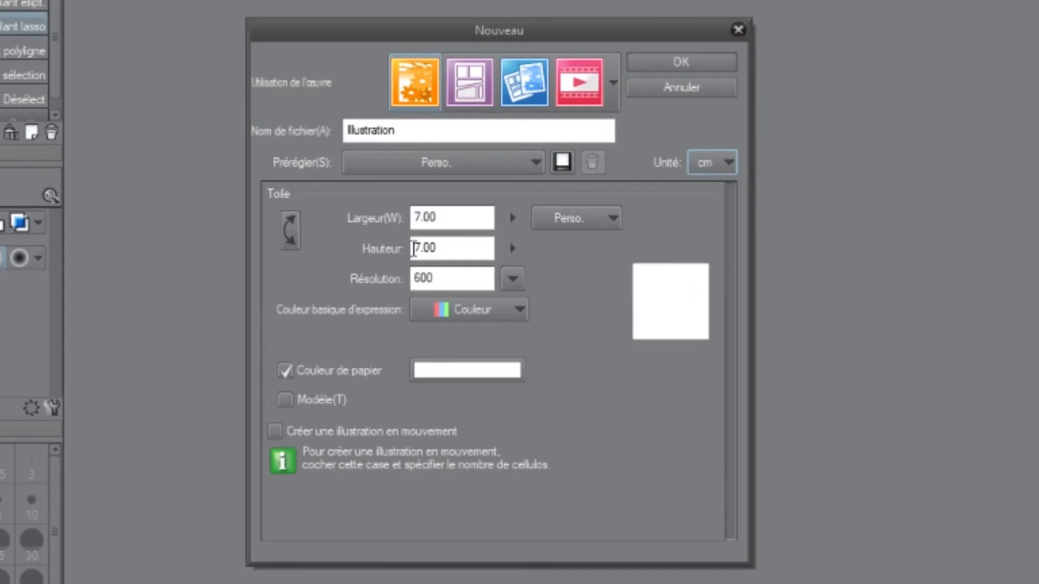
left_click(513, 279)
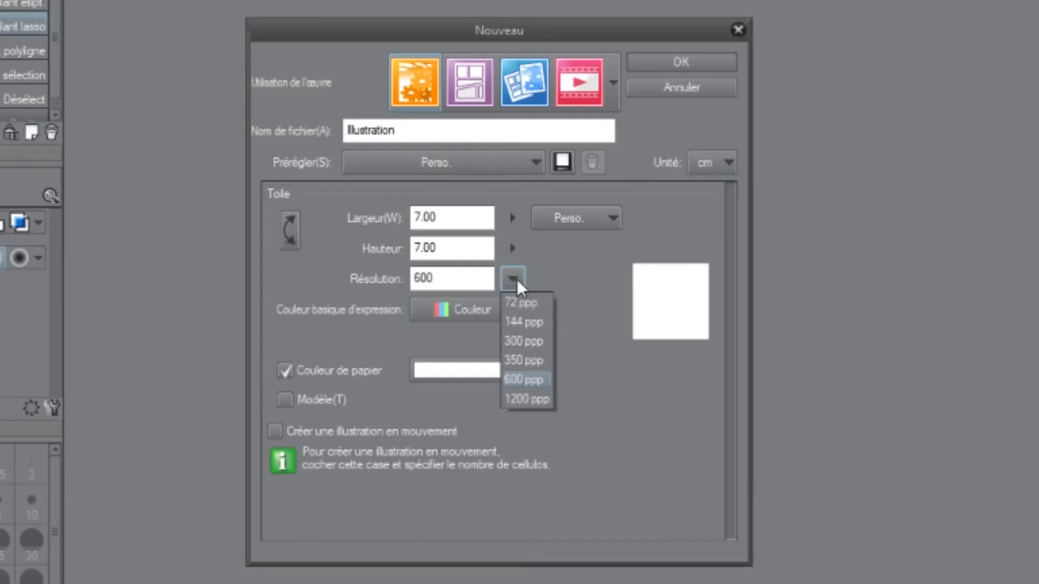
left_click(512, 277)
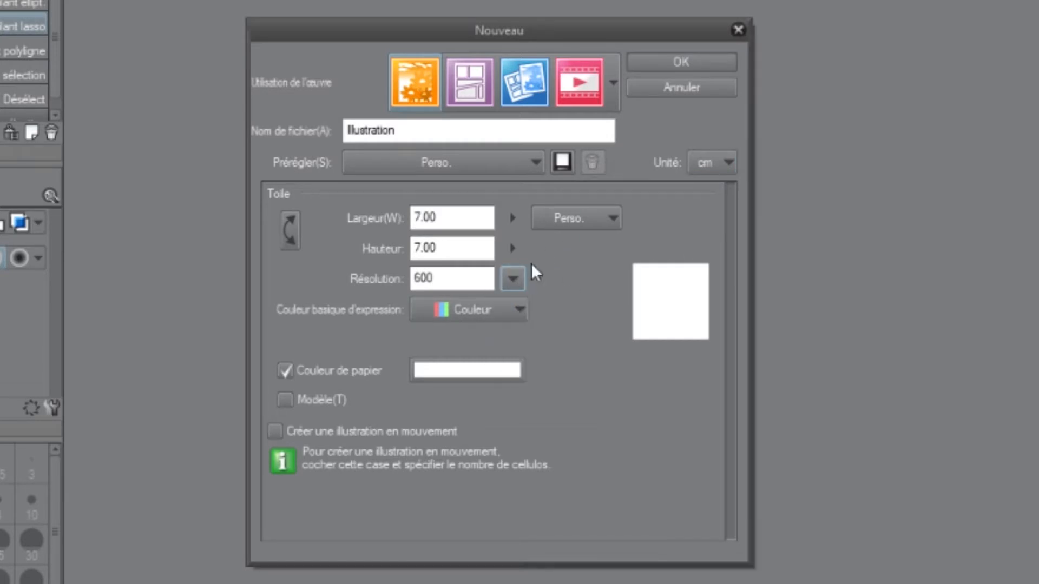
left_click(682, 62)
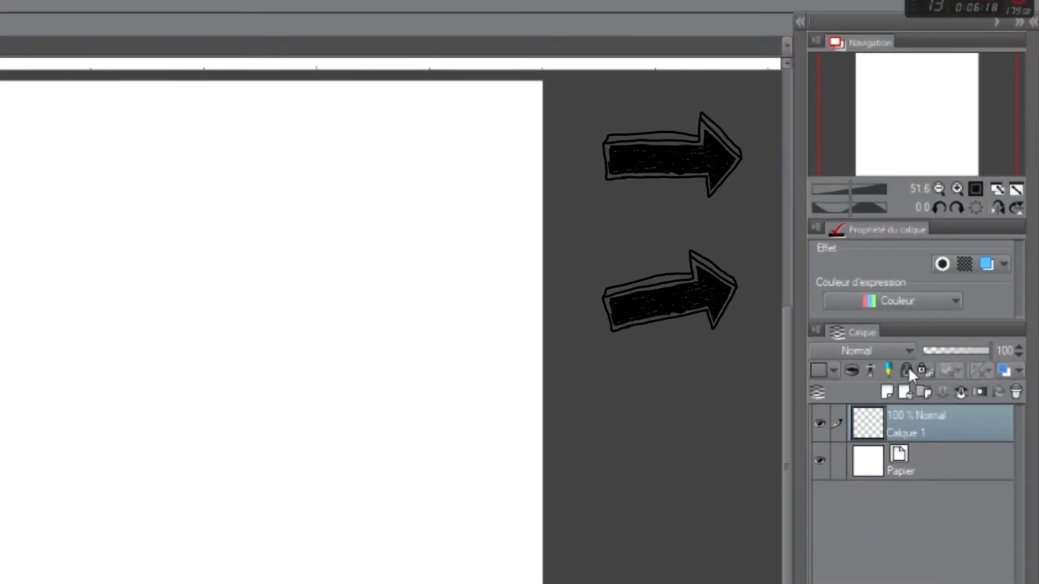
Adjust the layer property area's height and switch the layer colour effect of Calque 1 on and off.
left_click_drag(980, 323, 884, 336)
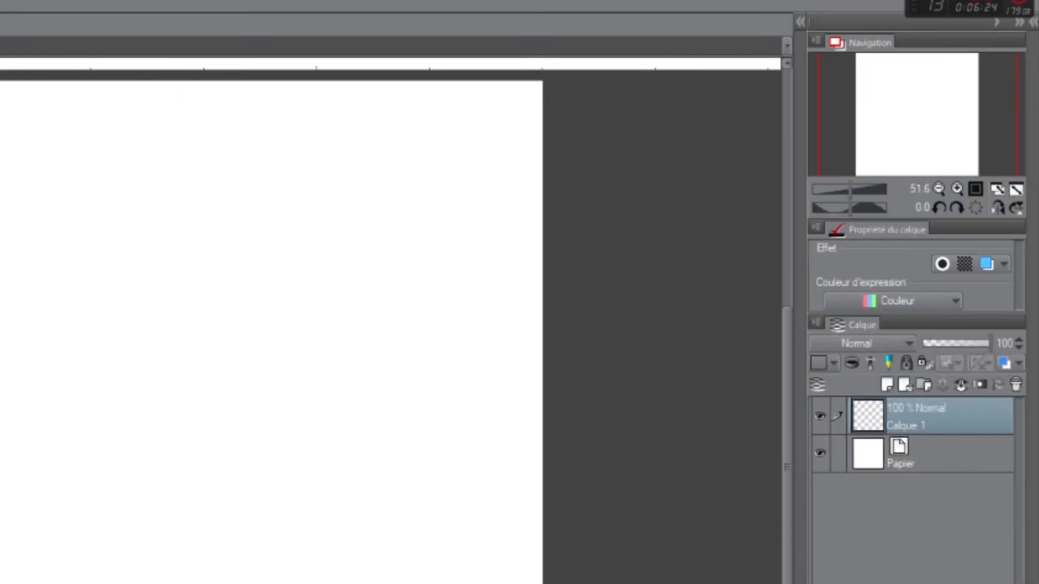
mouse_move(970, 316)
left_mouse_down()
mouse_move(974, 363)
mouse_move(972, 329)
left_mouse_up()
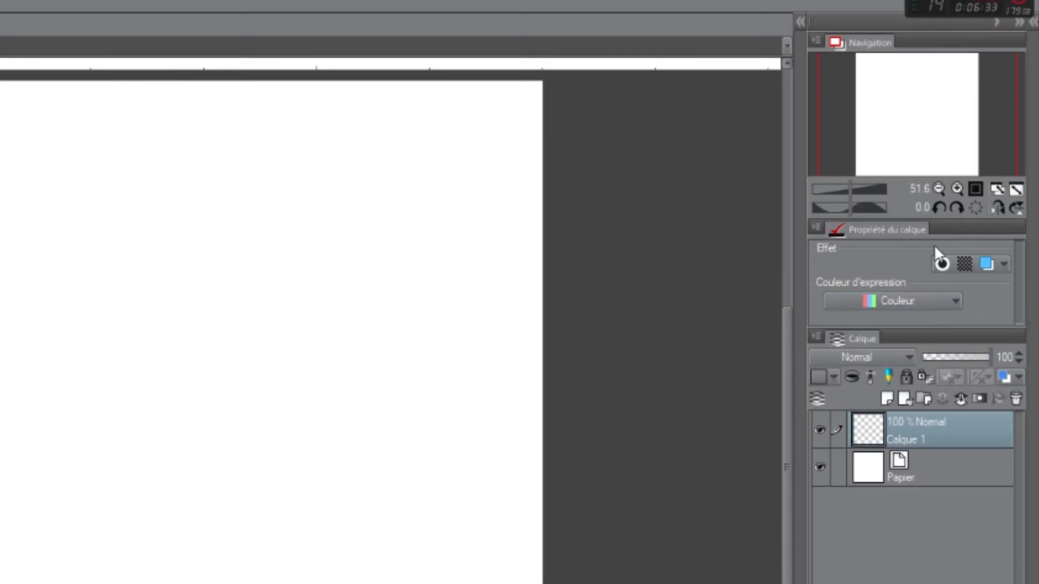
left_click(986, 266)
left_click(986, 268)
left_click(1002, 265)
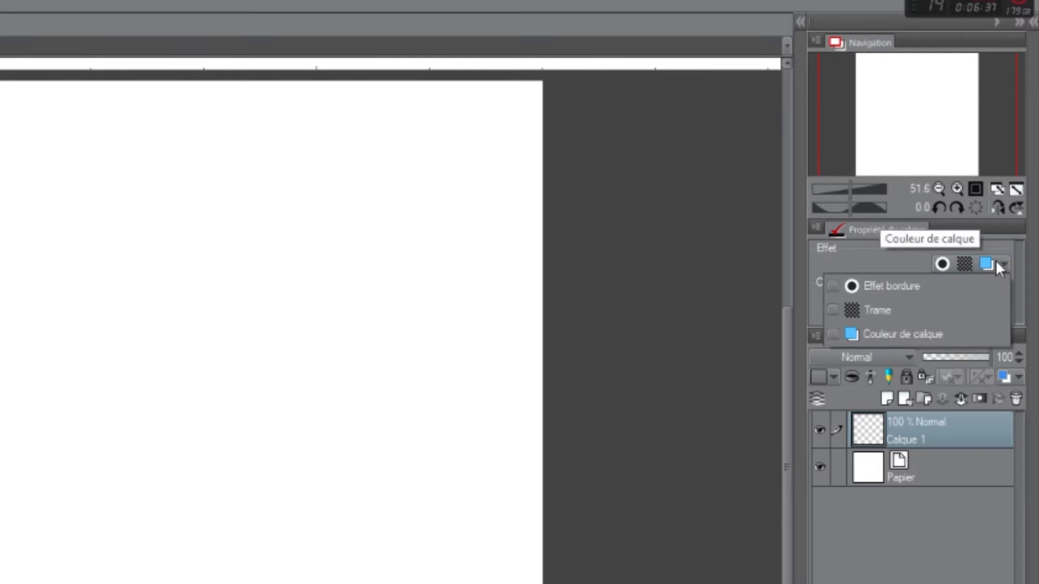
left_click(999, 264)
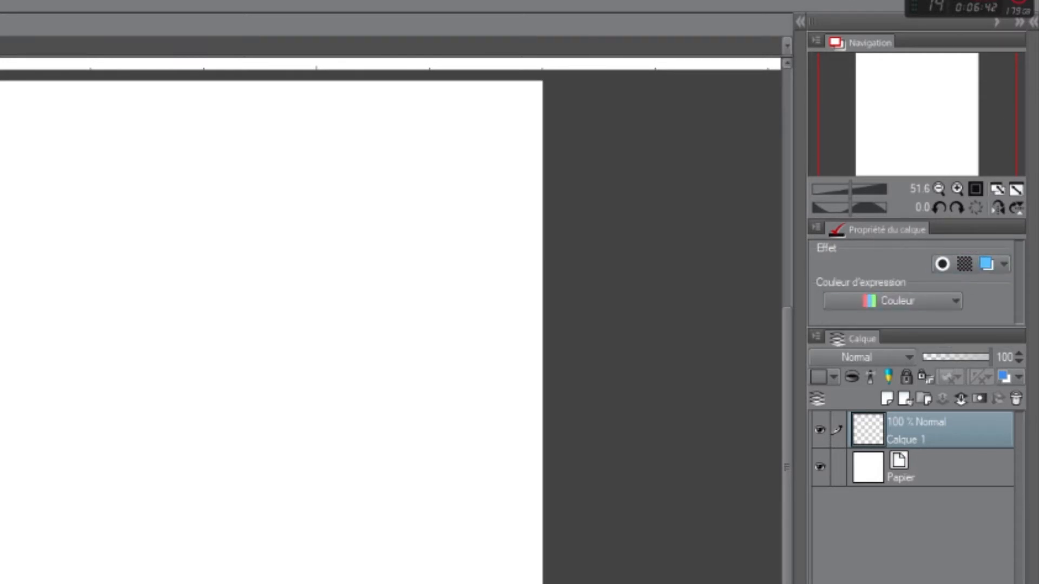
left_click(987, 264)
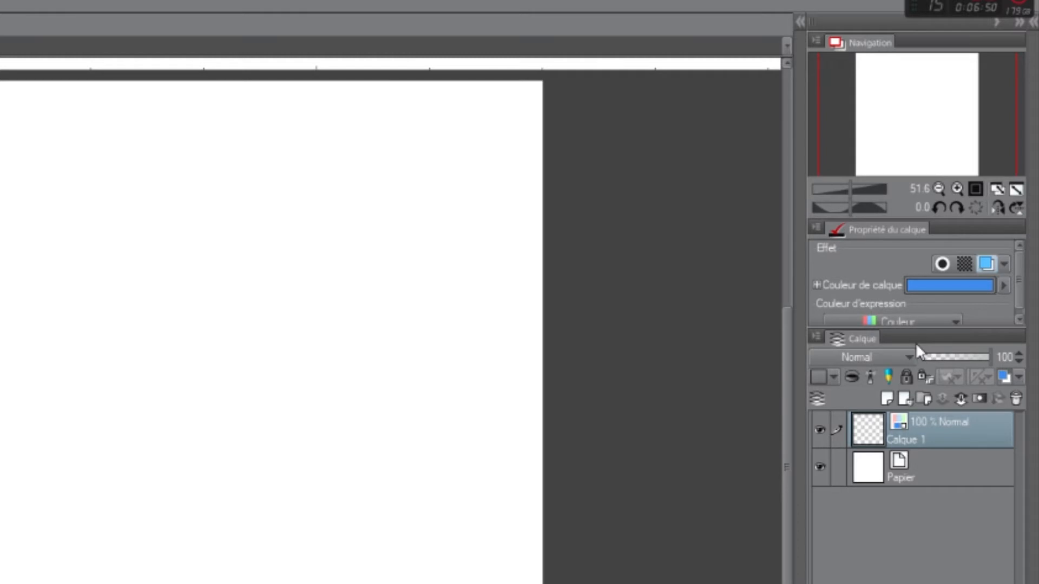
left_click(984, 266)
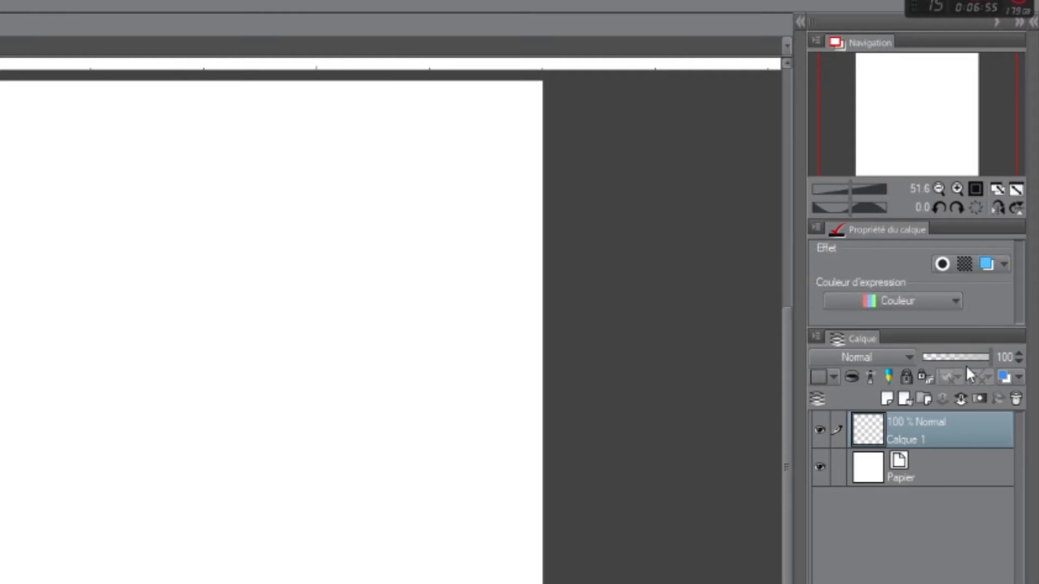
Lower the opacity of Calque 1 to 62 % and draw two curved diagonal strokes on the canvas.
left_click_drag(986, 357, 965, 356)
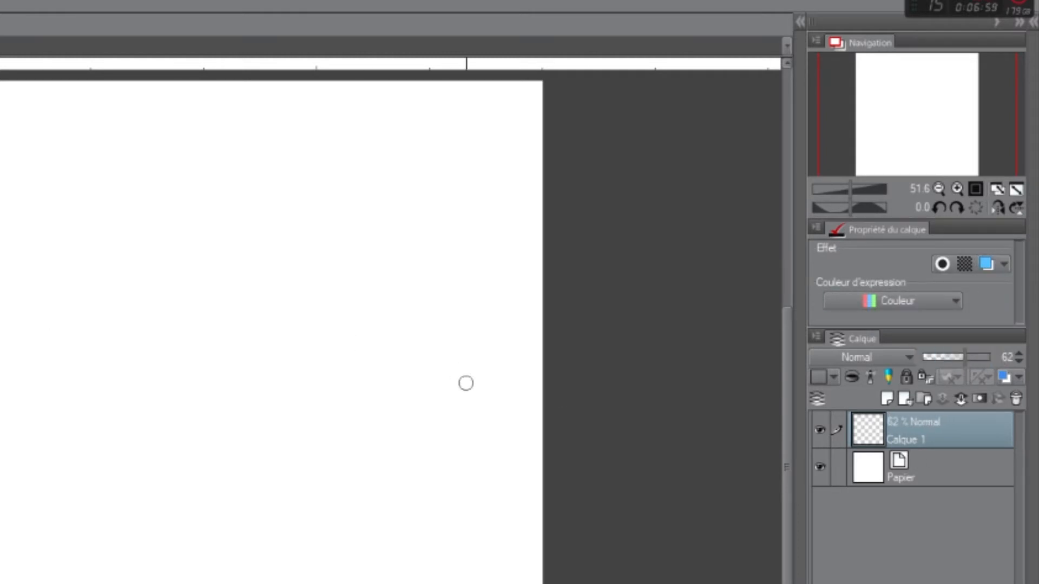
left_click_drag(350, 248, 8, 536)
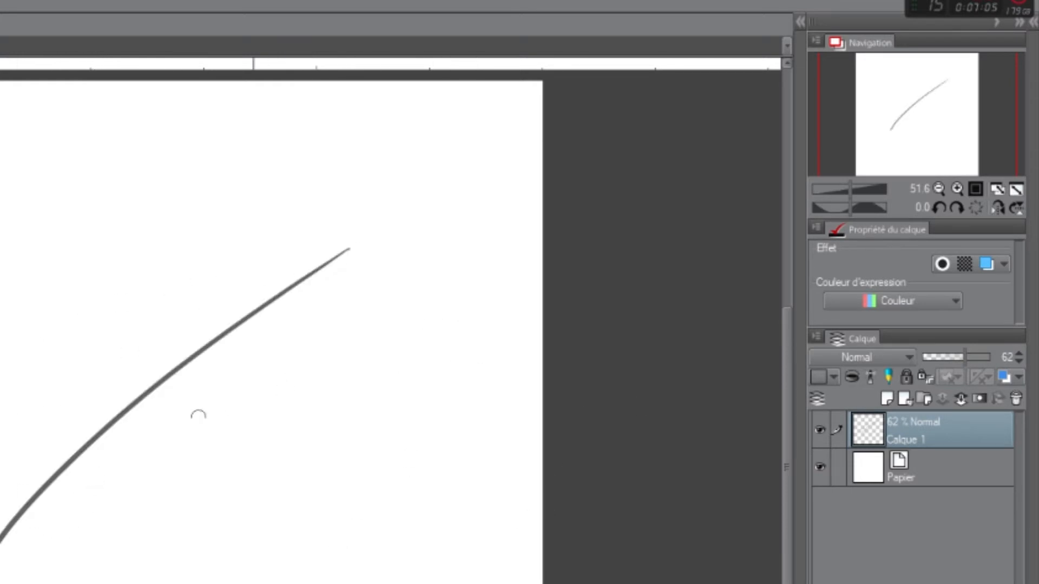
left_click_drag(292, 361, 109, 540)
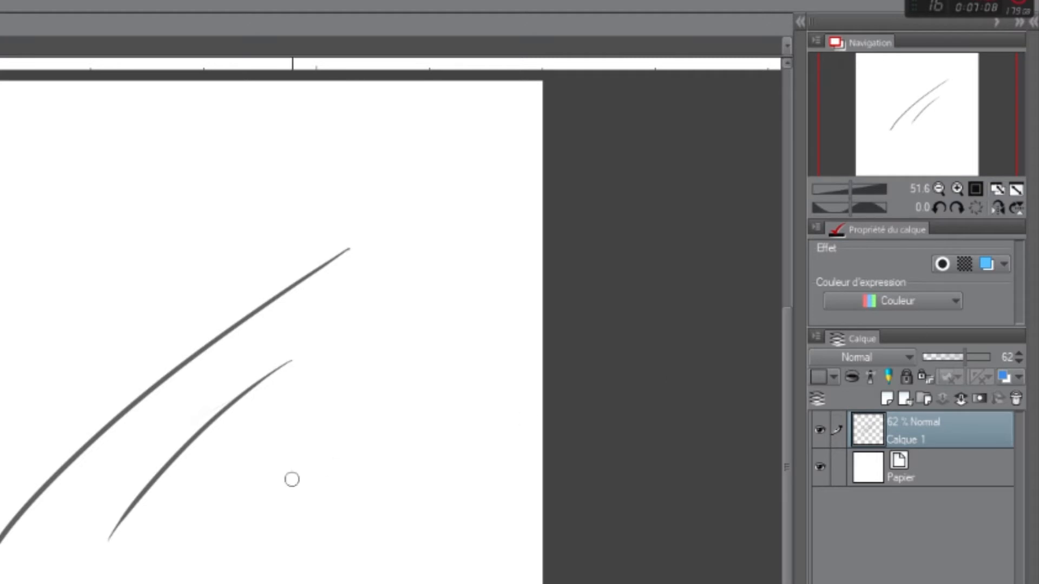
Raise the opacity of Calque 1 to 93 % and erase the two curved strokes.
mouse_move(965, 357)
left_mouse_down()
mouse_move(993, 357)
mouse_move(927, 366)
mouse_move(1016, 361)
mouse_move(976, 357)
mouse_move(990, 354)
left_mouse_up()
double_click(917, 433)
left_click(949, 421)
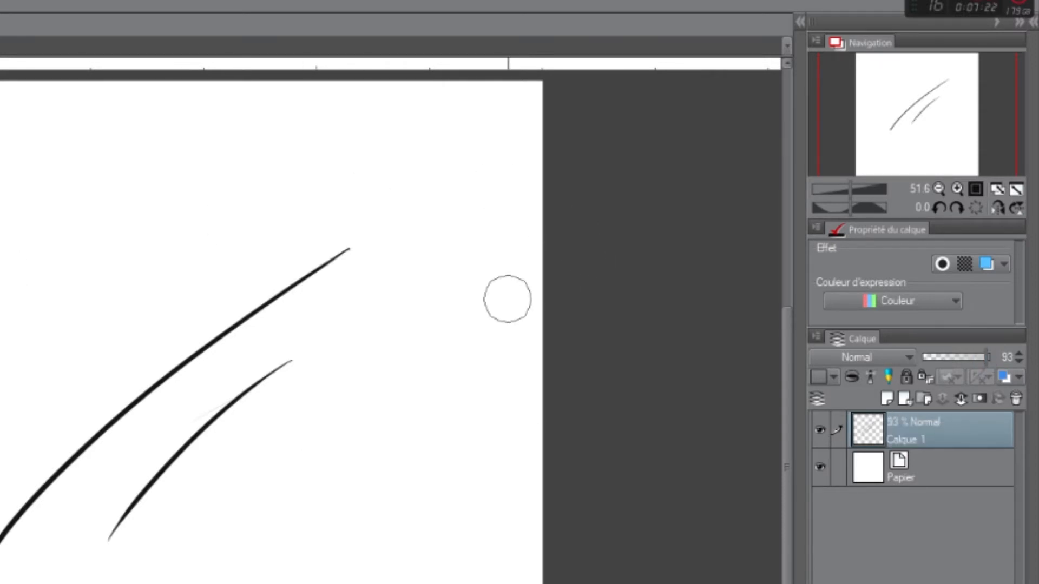
left_click_drag(346, 253, 192, 351)
mouse_move(16, 515)
left_mouse_down()
mouse_move(1, 561)
mouse_move(98, 449)
mouse_move(11, 575)
mouse_move(209, 429)
mouse_move(35, 517)
left_mouse_up()
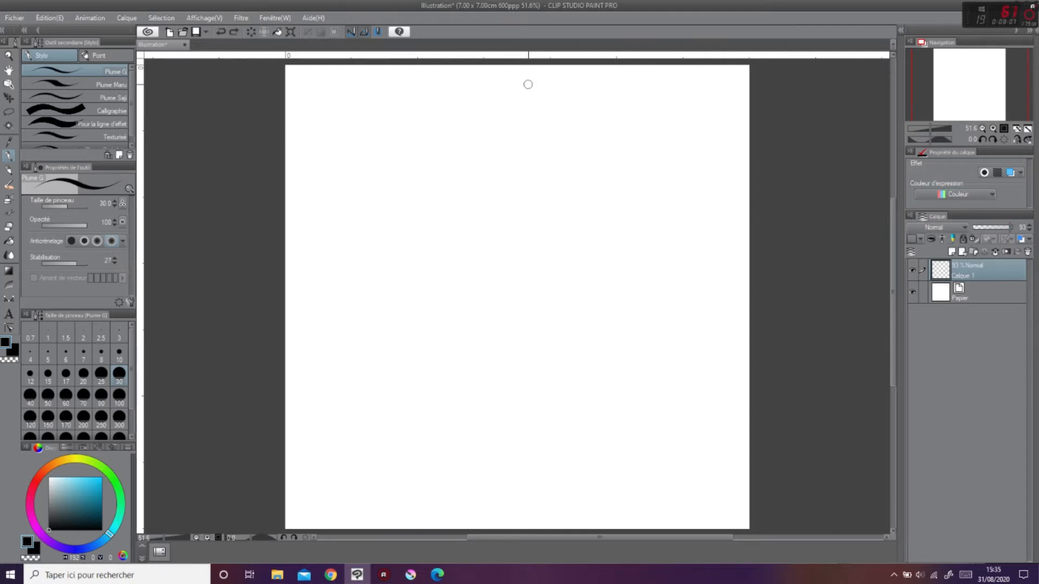
Sketch two side-by-side comic panel frames across the canvas's upper part, with an oval and a small flat shape inside the first.
left_click_drag(528, 85, 538, 210)
left_click_drag(321, 205, 604, 193)
left_click_drag(307, 106, 640, 98)
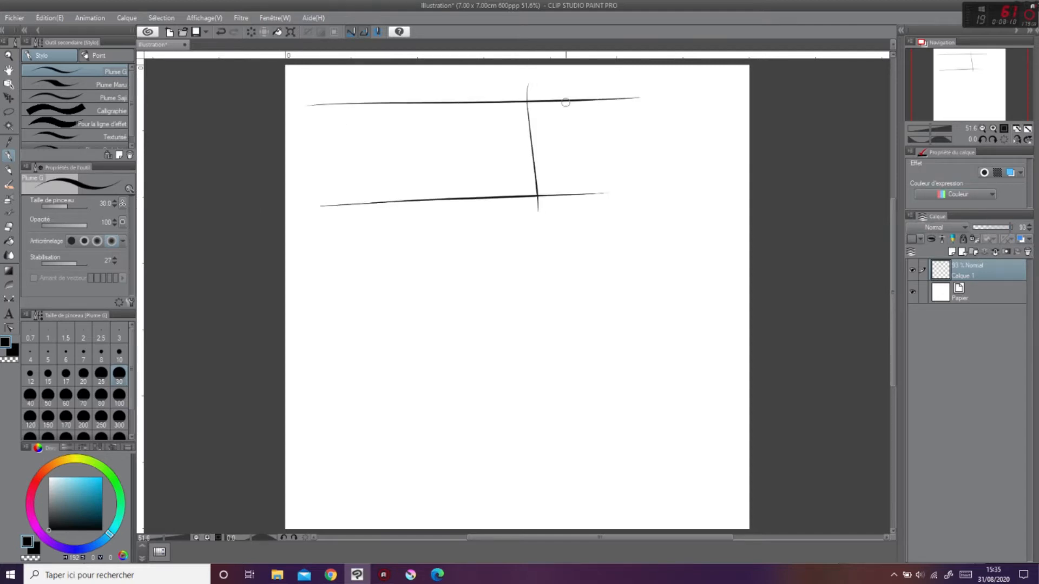
left_click_drag(325, 106, 348, 199)
mouse_move(550, 99)
left_mouse_down()
mouse_move(554, 184)
mouse_move(749, 92)
mouse_move(718, 177)
left_mouse_up()
left_click_drag(636, 191, 750, 184)
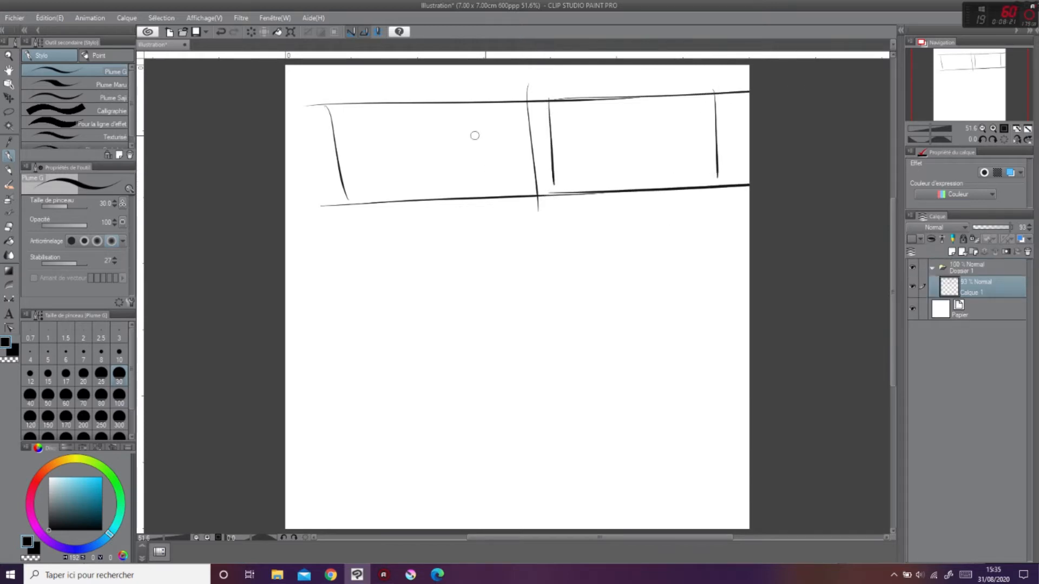
left_click_drag(420, 172, 418, 207)
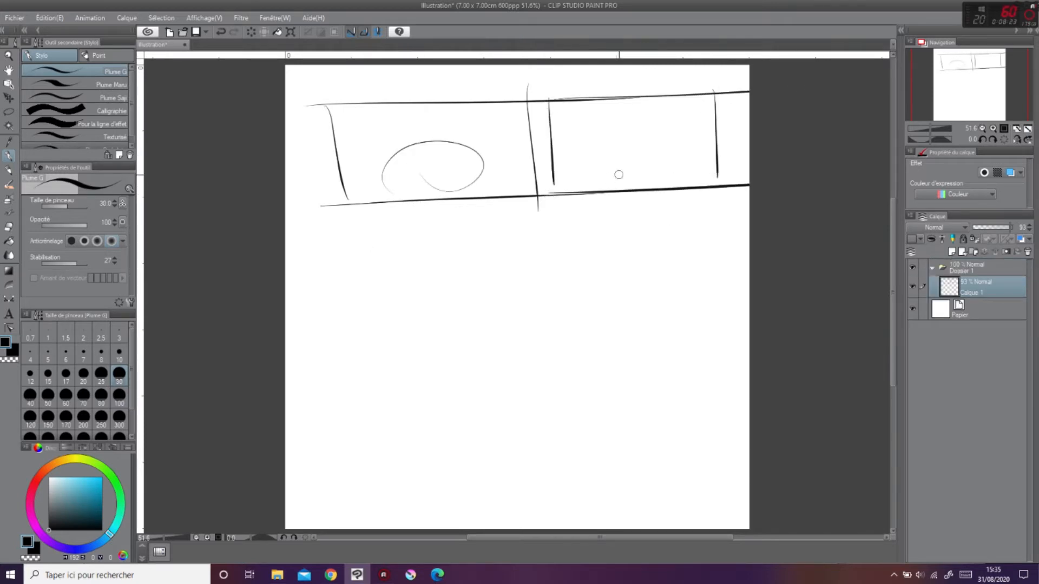
left_click_drag(436, 134, 496, 131)
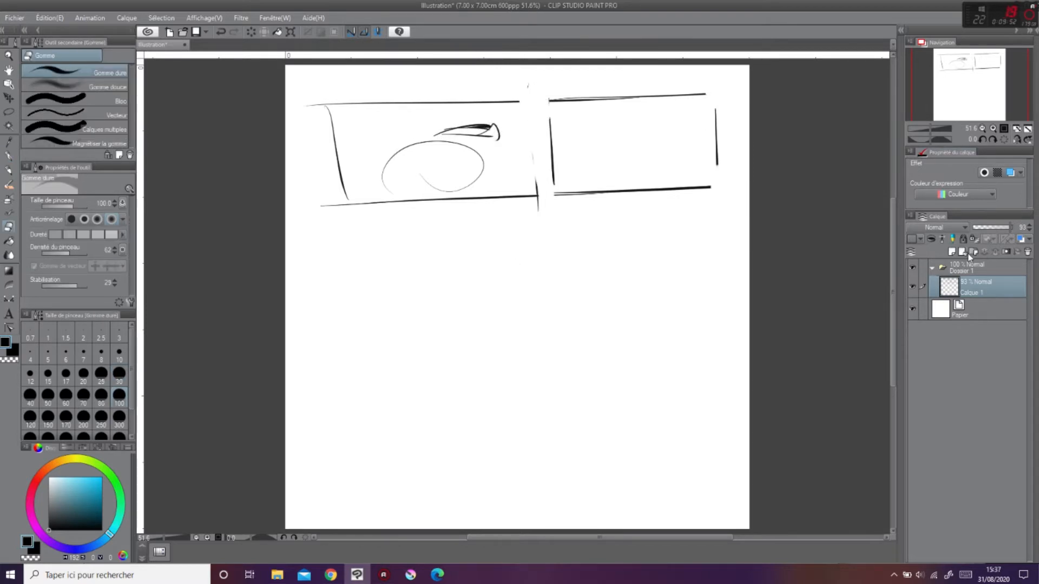
Add a new layer above Calque 1 and draw a circle, a near-vertical line and a diagonal line below the panels.
left_click(958, 252)
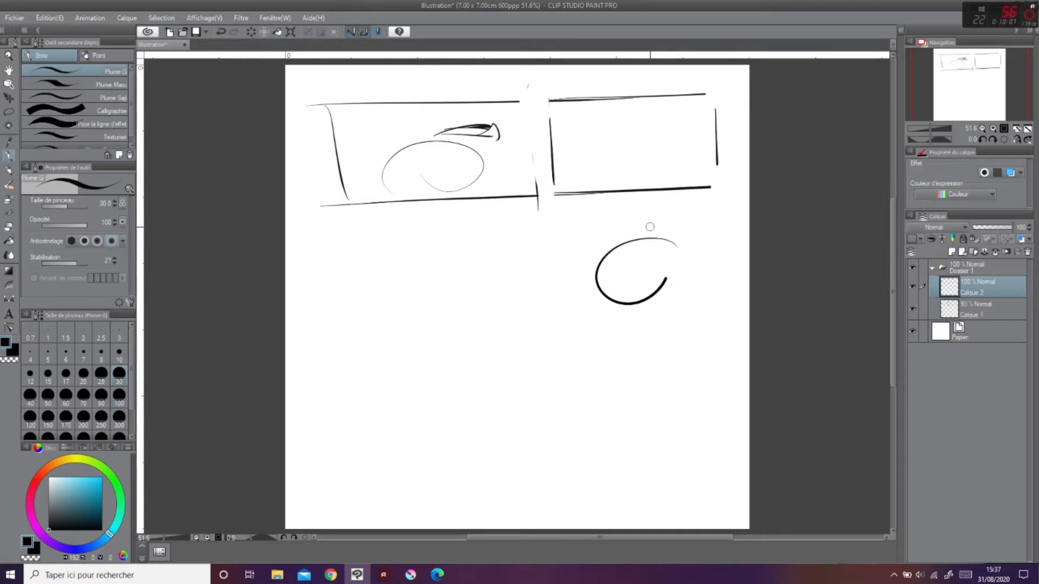
left_click_drag(636, 235, 669, 276)
left_click_drag(561, 234, 575, 319)
left_click_drag(490, 271, 568, 327)
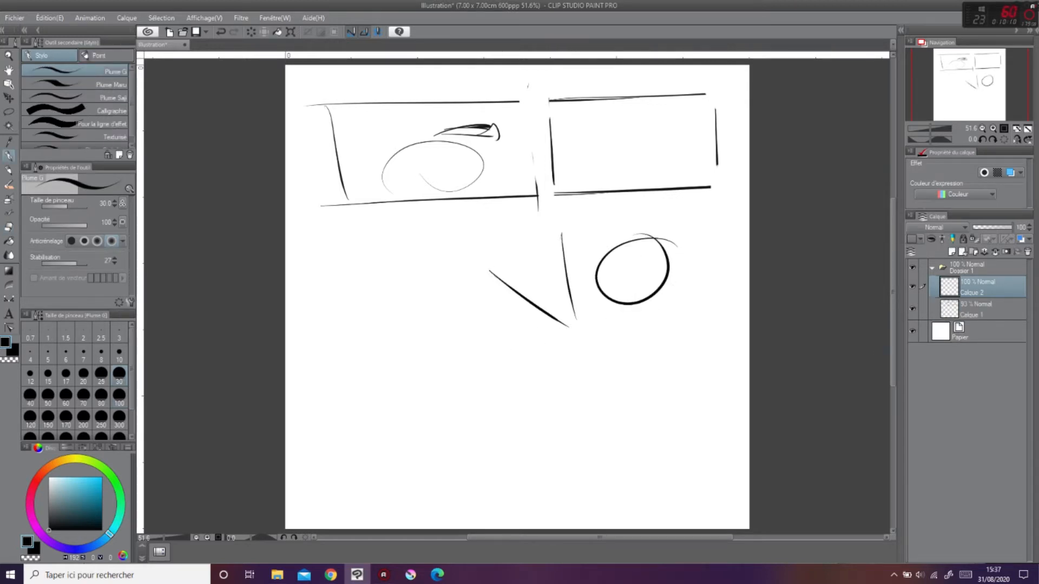
Hide and show Calque 2 to check its content, and merge it down into Calque 1.
left_click(971, 304)
left_click(915, 288)
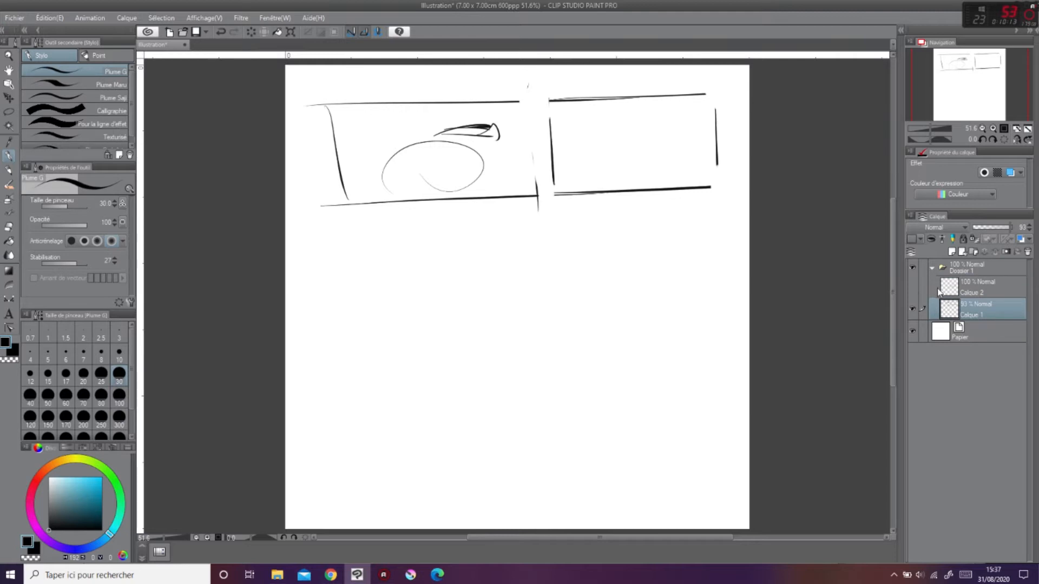
left_click(913, 287)
left_click(974, 286)
left_click(997, 254)
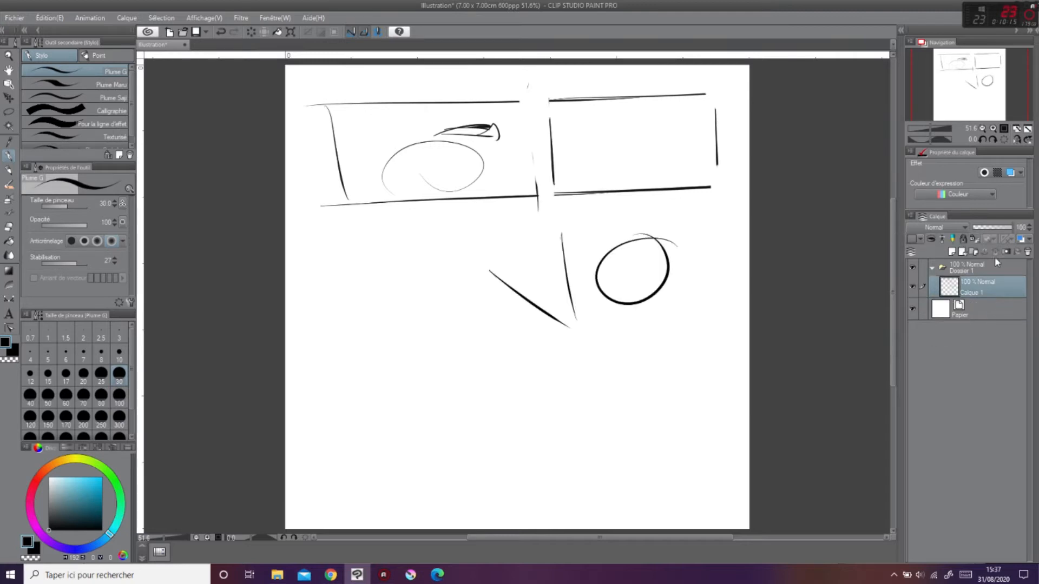
left_click(912, 287)
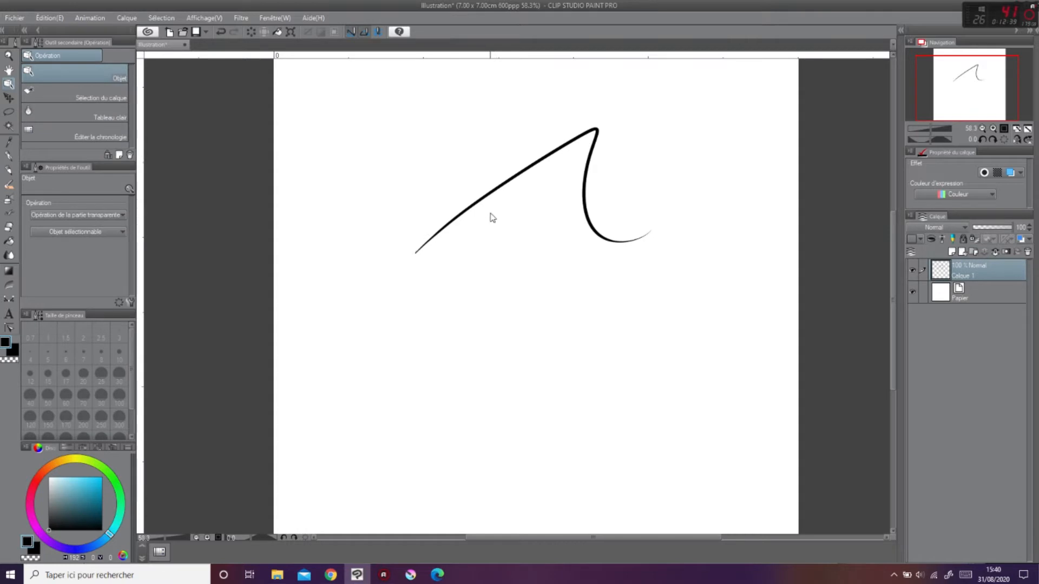
Move the wave-shaped stroke on Calque 1 diagonally down towards the middle of the canvas.
mouse_move(492, 218)
left_mouse_down()
mouse_move(476, 255)
mouse_move(501, 255)
mouse_move(424, 361)
mouse_move(521, 282)
mouse_move(519, 174)
mouse_move(520, 294)
mouse_move(550, 294)
left_mouse_up()
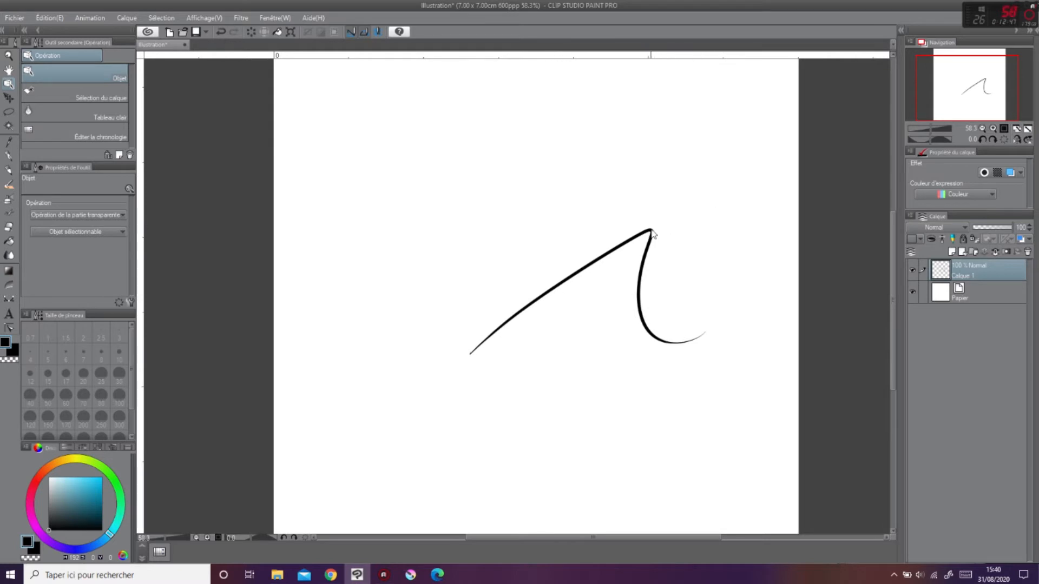
Move the wave-shaped stroke up into the canvas's upper middle and shift it slightly down and to the left.
mouse_move(654, 234)
left_mouse_down()
mouse_move(628, 109)
mouse_move(679, 111)
left_mouse_up()
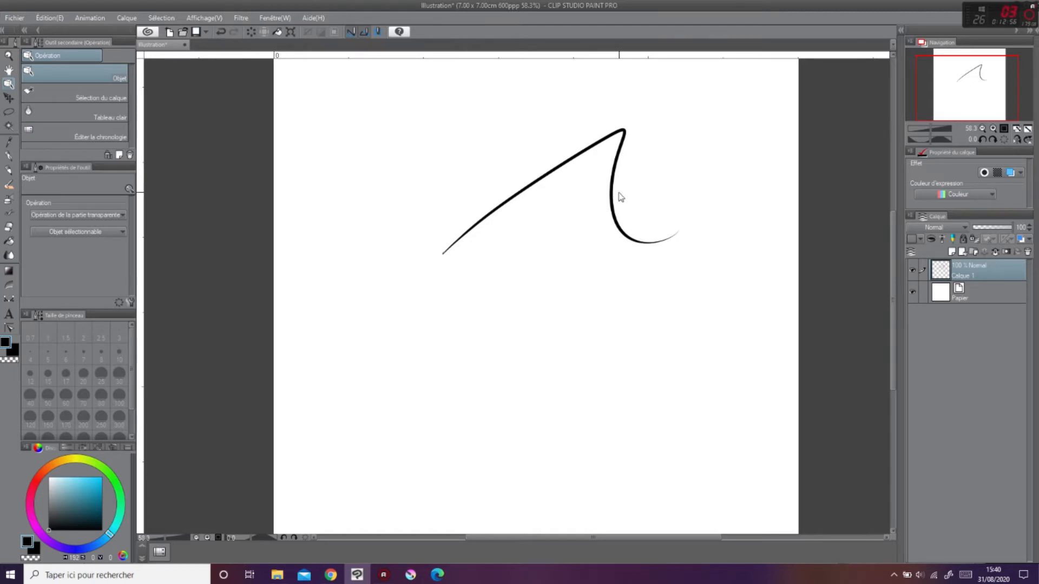
left_click(9, 98)
mouse_move(573, 209)
left_mouse_down()
mouse_move(578, 235)
mouse_move(577, 196)
mouse_move(530, 228)
left_mouse_up()
Lasso a wide area around the wave-shaped stroke and try scaling it to 101% with a transform.
key("m")
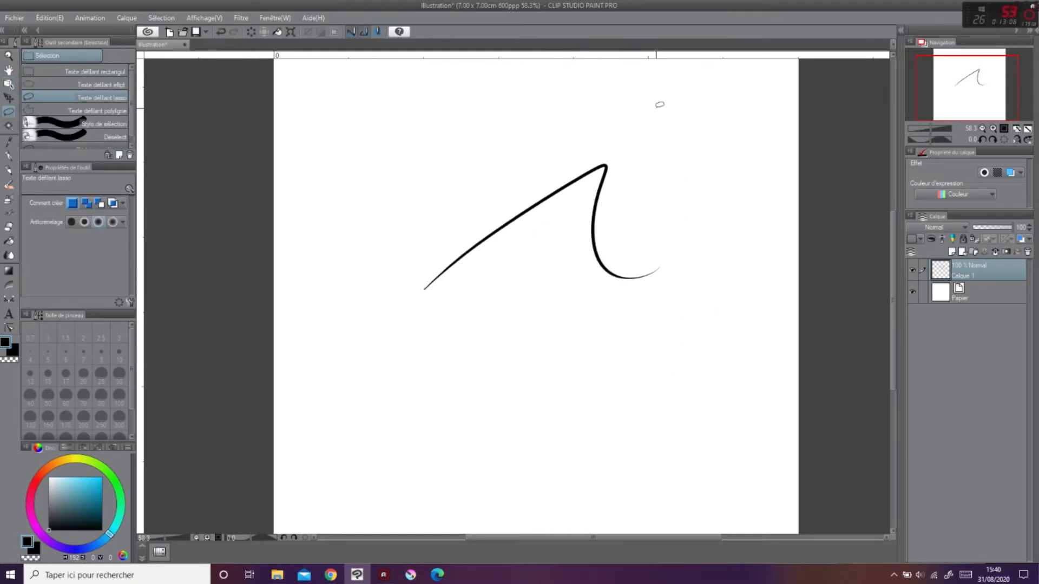
mouse_move(693, 170)
left_mouse_down()
mouse_move(451, 380)
mouse_move(516, 135)
mouse_move(786, 196)
left_mouse_up()
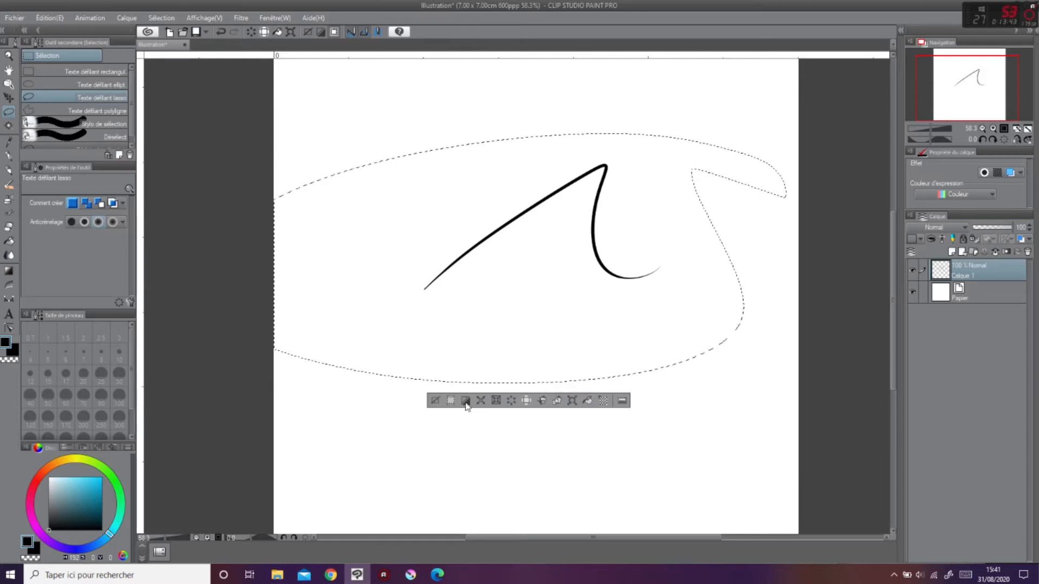
left_click(572, 400)
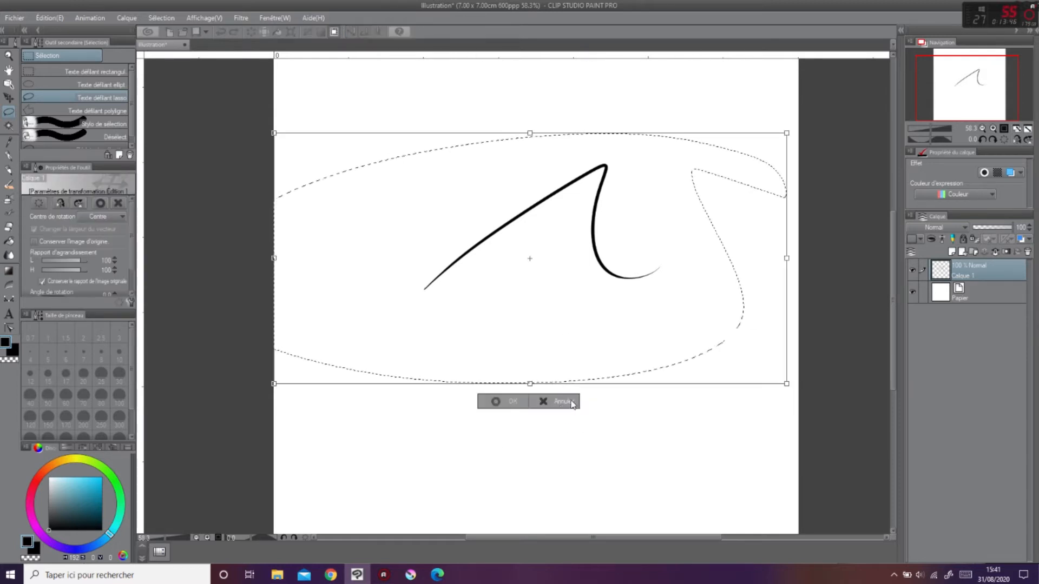
scroll(128, 259, "down", 1)
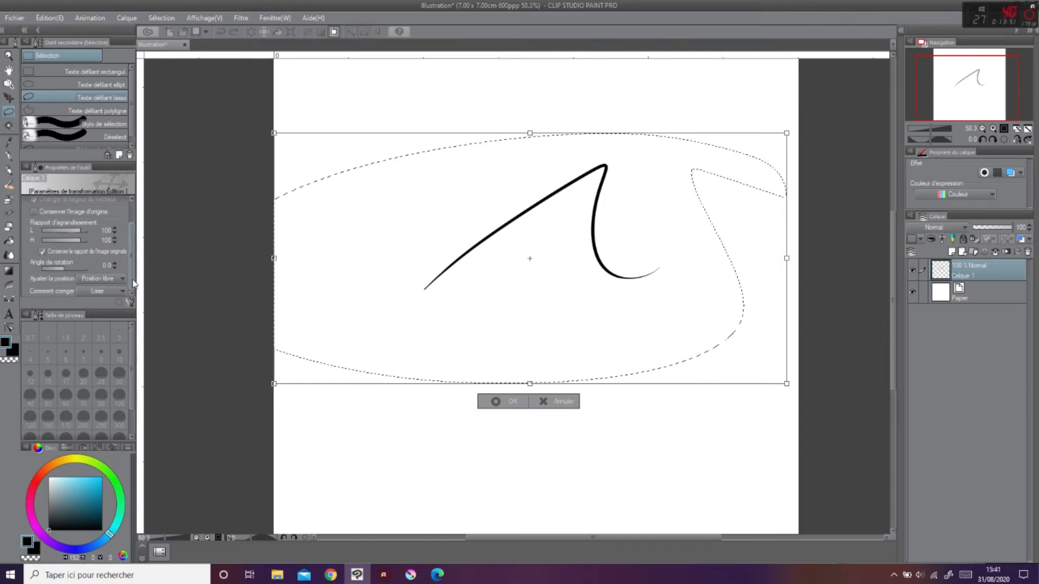
left_click_drag(525, 289, 485, 341)
key("ctrl+z")
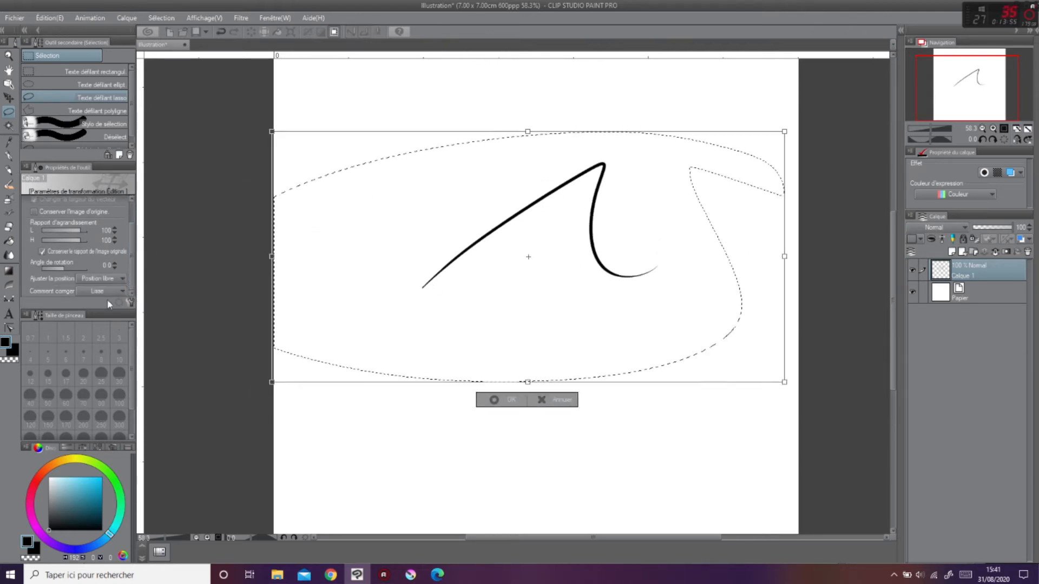
mouse_move(270, 380)
left_mouse_down()
mouse_move(402, 318)
mouse_move(269, 382)
left_mouse_up()
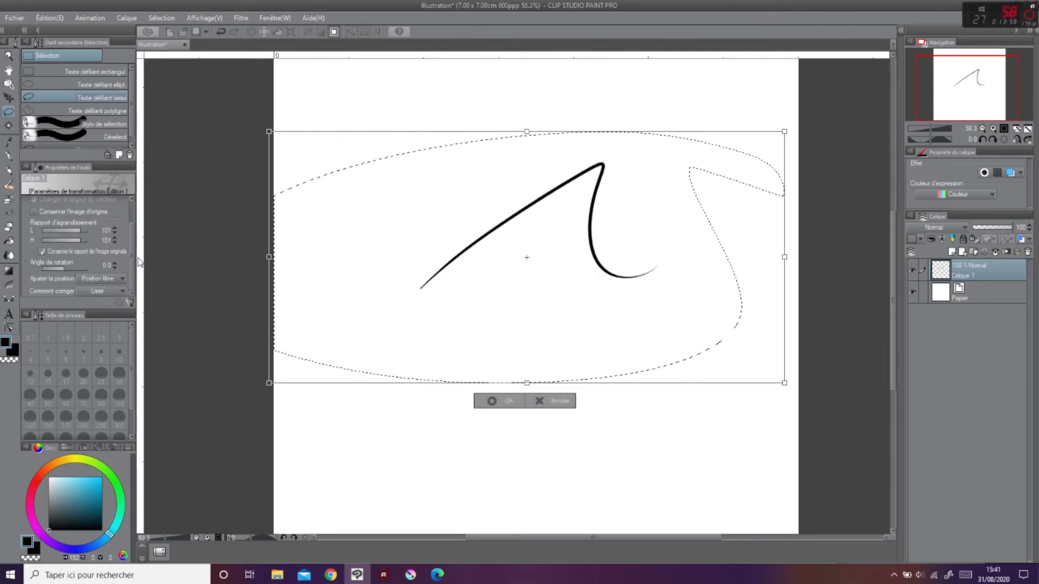
Try placing a transformed copy of the stroke below and to its right while keeping the original image, and cancel the transform.
scroll(114, 232, "up", 1)
scroll(114, 232, "down", 1)
left_click(34, 212)
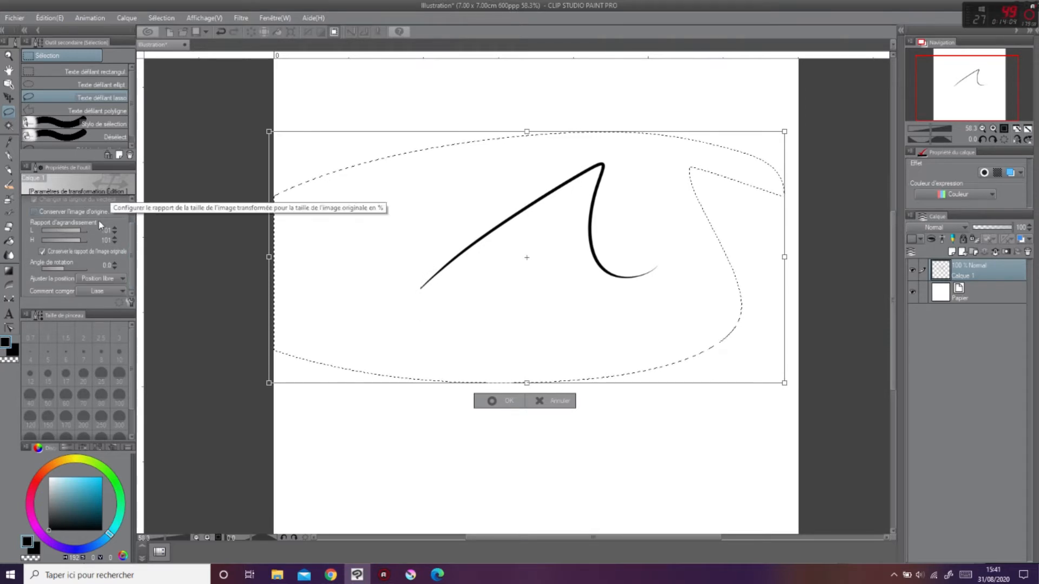
left_click_drag(487, 303, 521, 348)
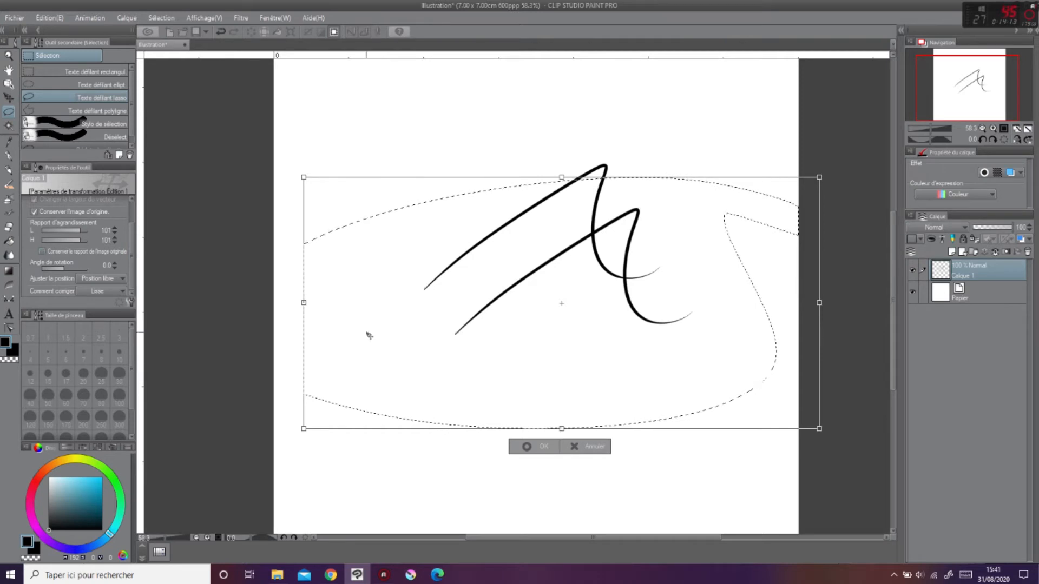
left_click(589, 444)
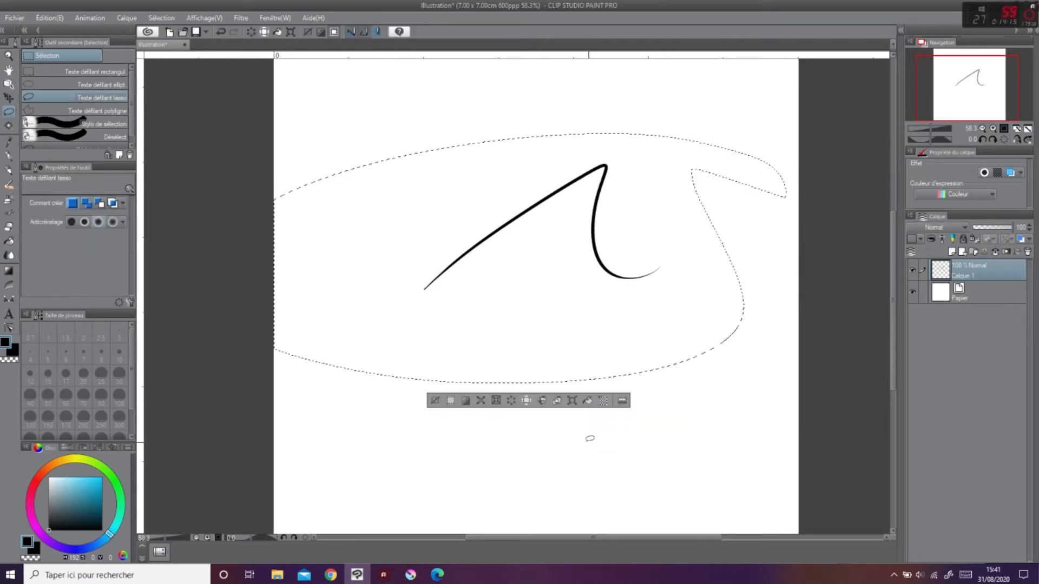
Clear the lasso selection around the wave-shaped stroke.
left_click(481, 401)
left_click(1034, 164)
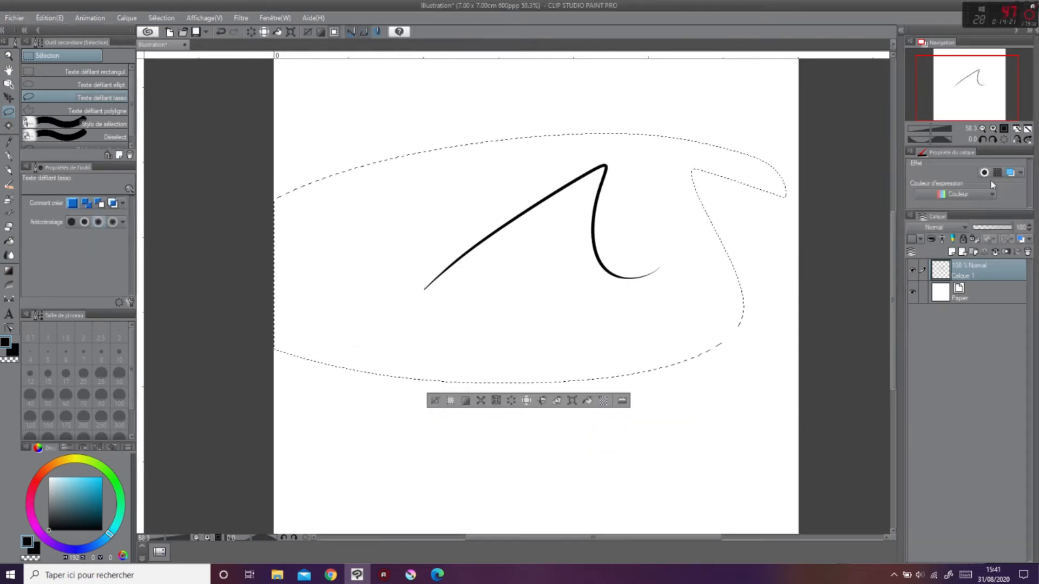
left_click(435, 402)
Draw a tilted, closed oval just below the wave-shaped stroke on Calque 1 with the Plume G pen at size 30.
left_click(8, 156)
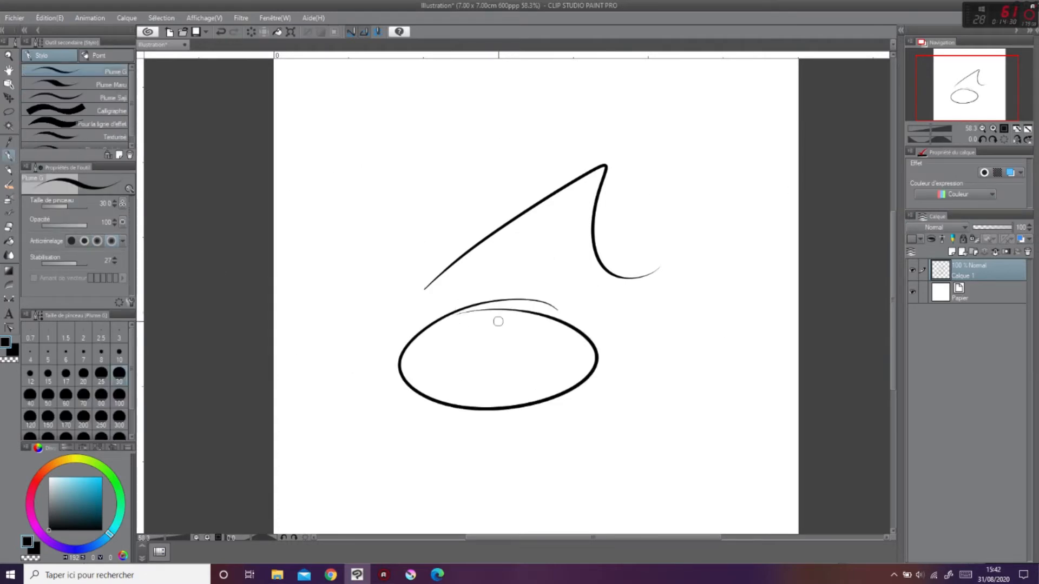
key("ctrl+z")
key("ctrl+z")
key("ctrl+y")
key("ctrl+y")
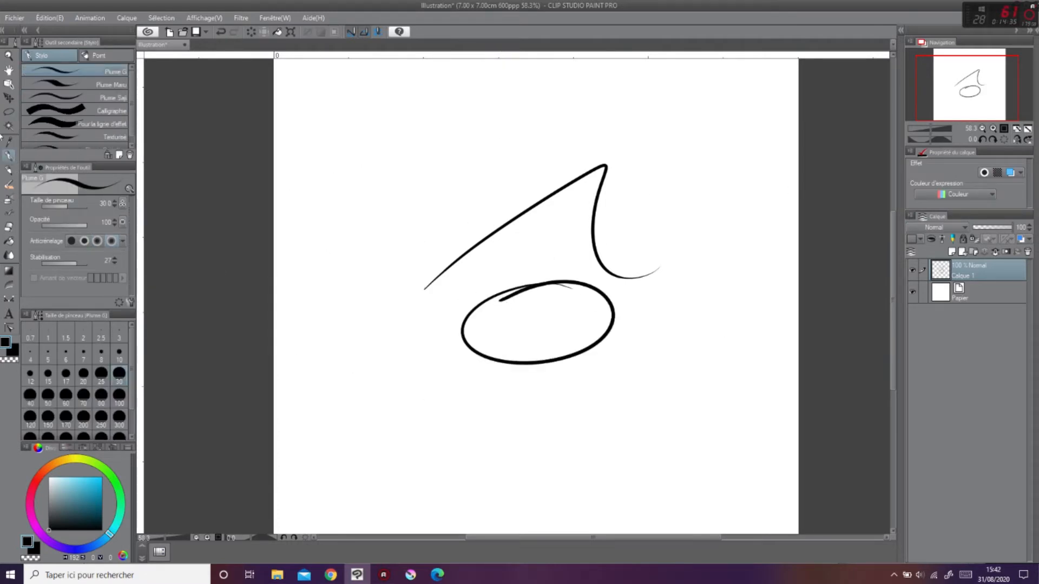
Auto-select the area enclosed by the oval, using the option that refers to the reference layers.
left_click(9, 125)
left_click(583, 354)
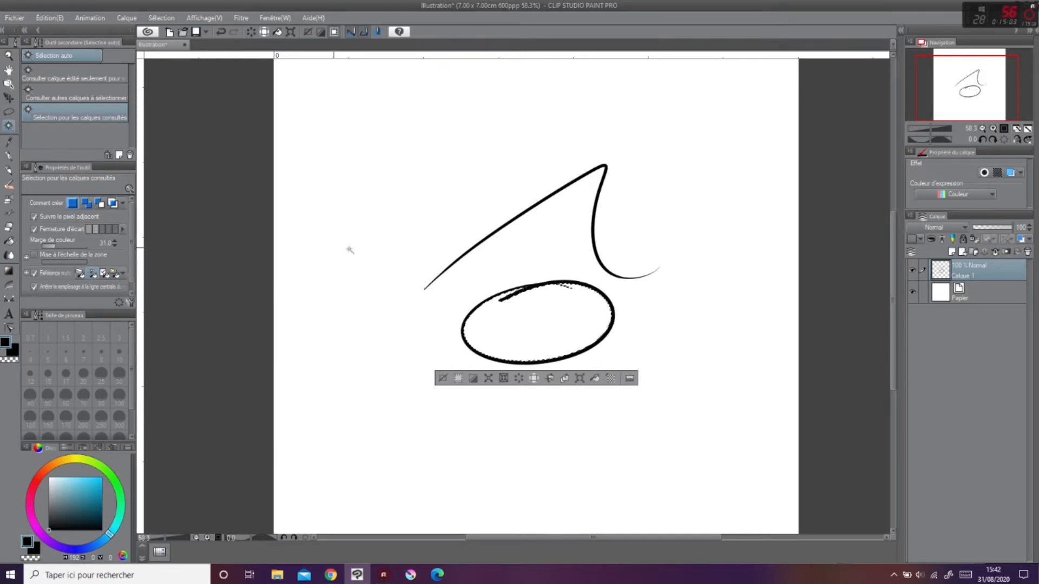
left_click(489, 378)
left_click(1007, 181)
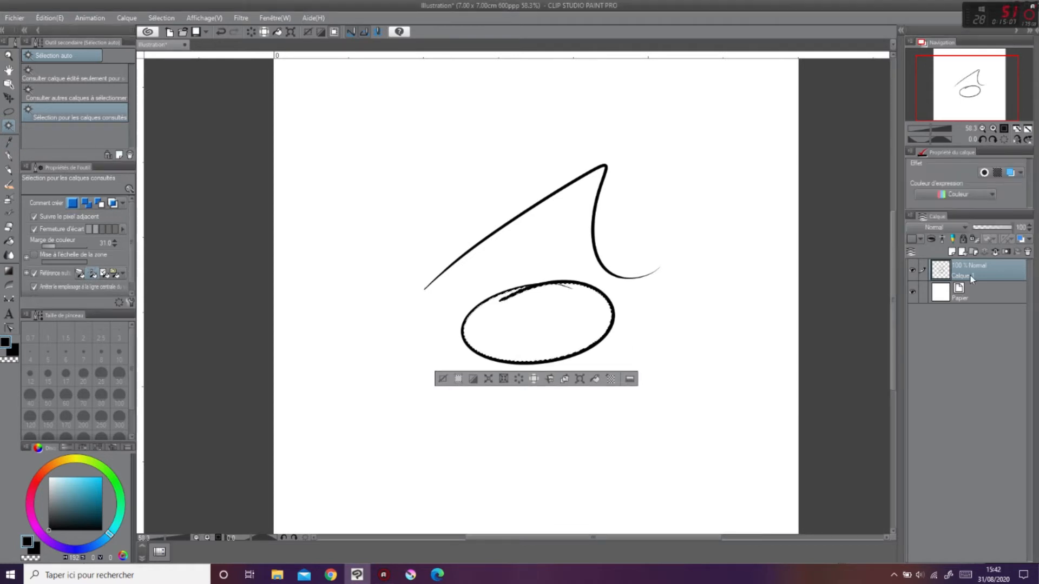
Add a new layer, Calque 2, and place it beneath Calque 1.
left_click(993, 129)
left_click(993, 128)
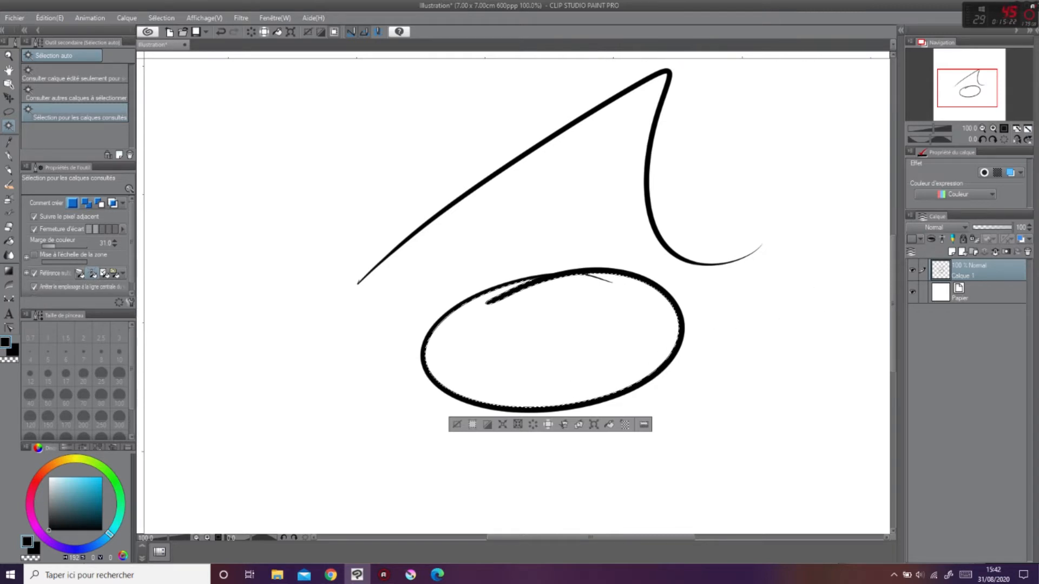
left_click(952, 252)
left_click_drag(974, 271, 977, 299)
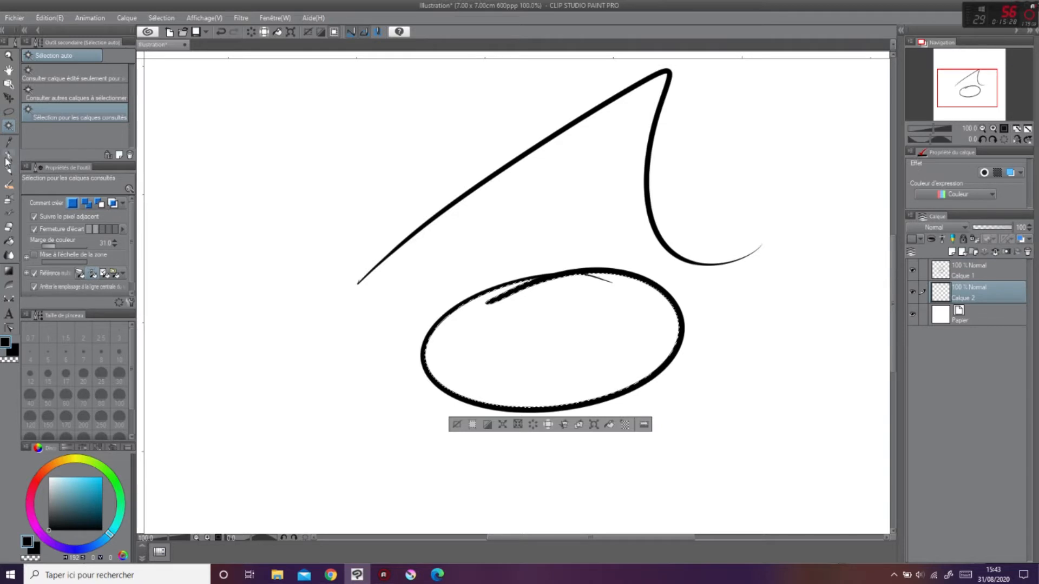
Try scribbling bright cyan Plume G strokes across the selected oval on Calque 2, deselect, and undo back to the empty selection.
left_click(8, 156)
left_click(103, 477)
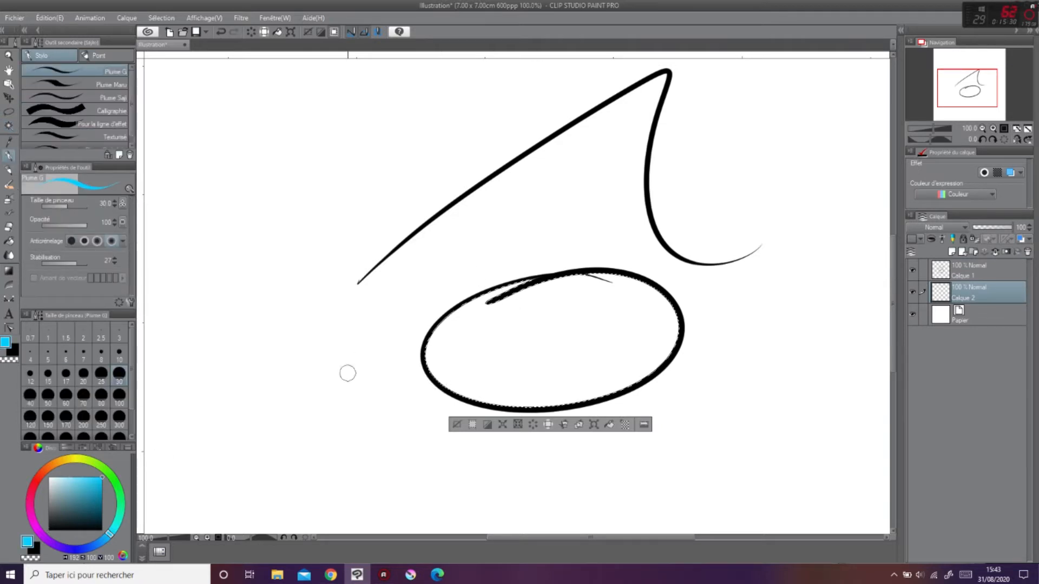
mouse_move(348, 374)
left_mouse_down()
mouse_move(619, 276)
mouse_move(437, 369)
mouse_move(742, 311)
left_mouse_up()
mouse_move(525, 419)
left_mouse_down()
mouse_move(546, 385)
mouse_move(692, 365)
left_mouse_up()
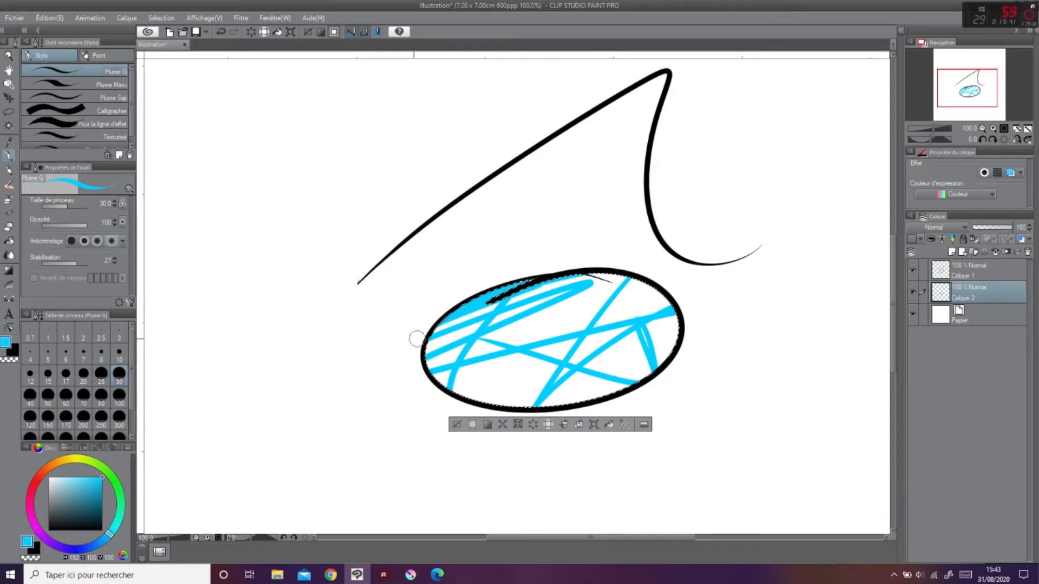
left_click(483, 425)
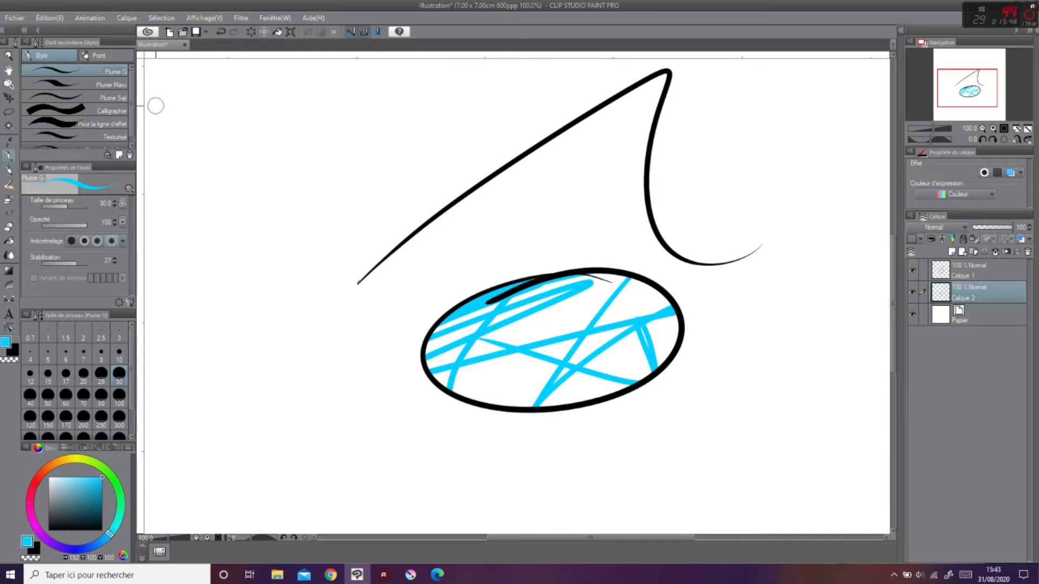
key("ctrl+z")
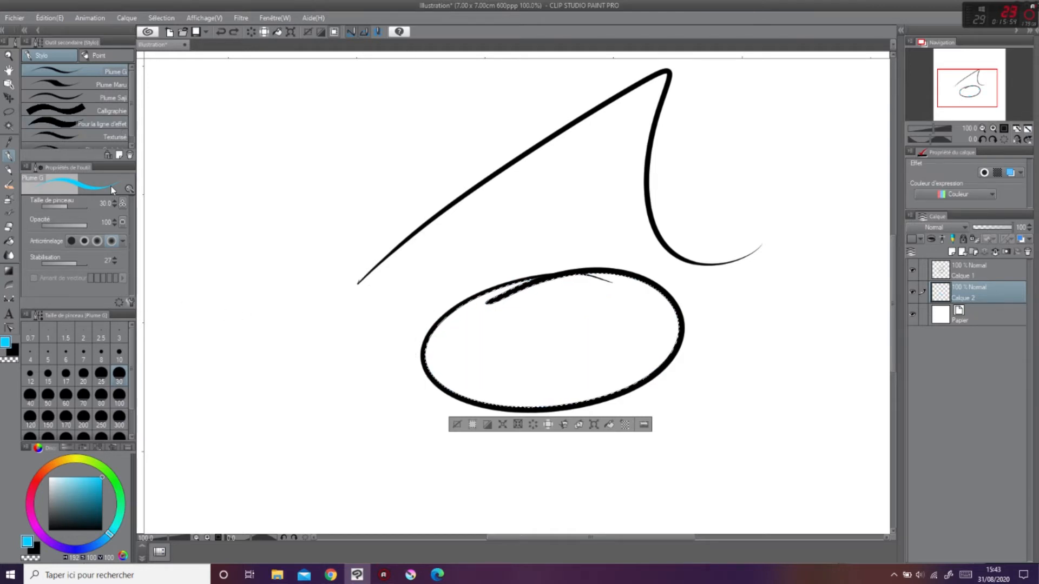
Sample the canvas's white and the wave-shaped stroke's near-black as the drawing colour with the eyedropper.
left_click(9, 143)
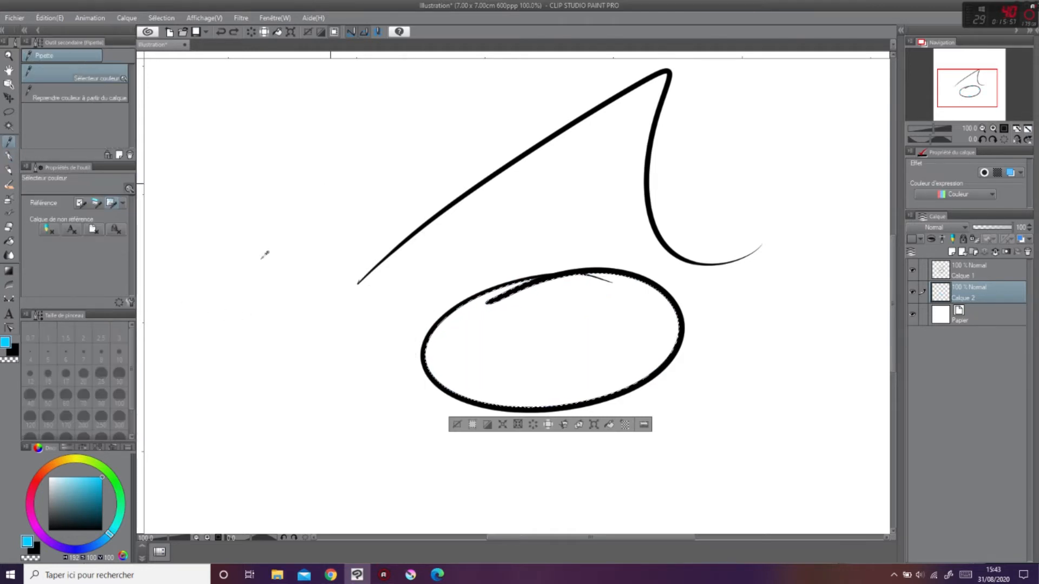
left_click(438, 216)
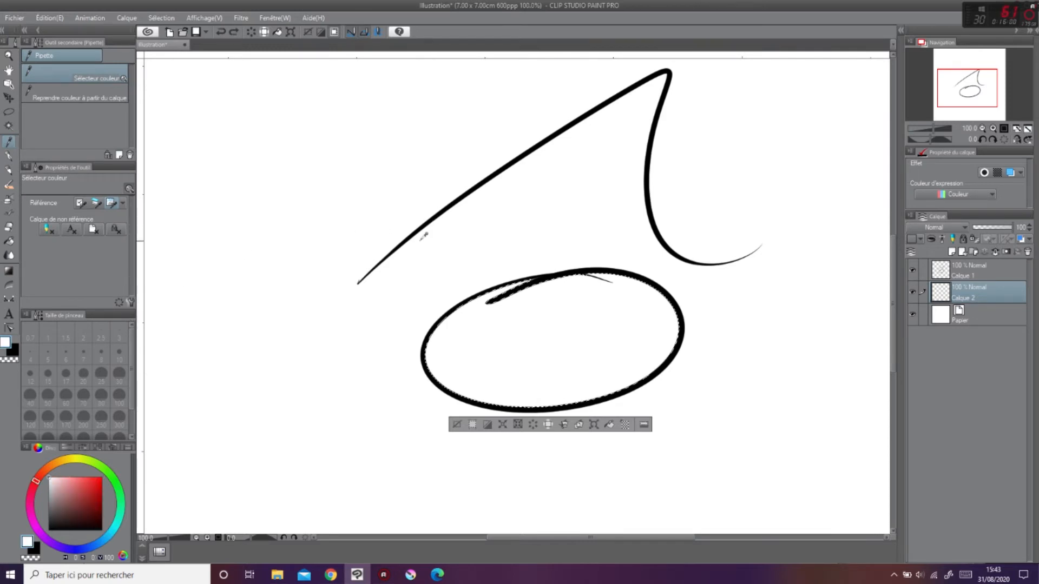
left_click(421, 240)
Return to the Plume G pen, glance at the Point sub tool group, and clear the selection inside the oval.
left_click(8, 155)
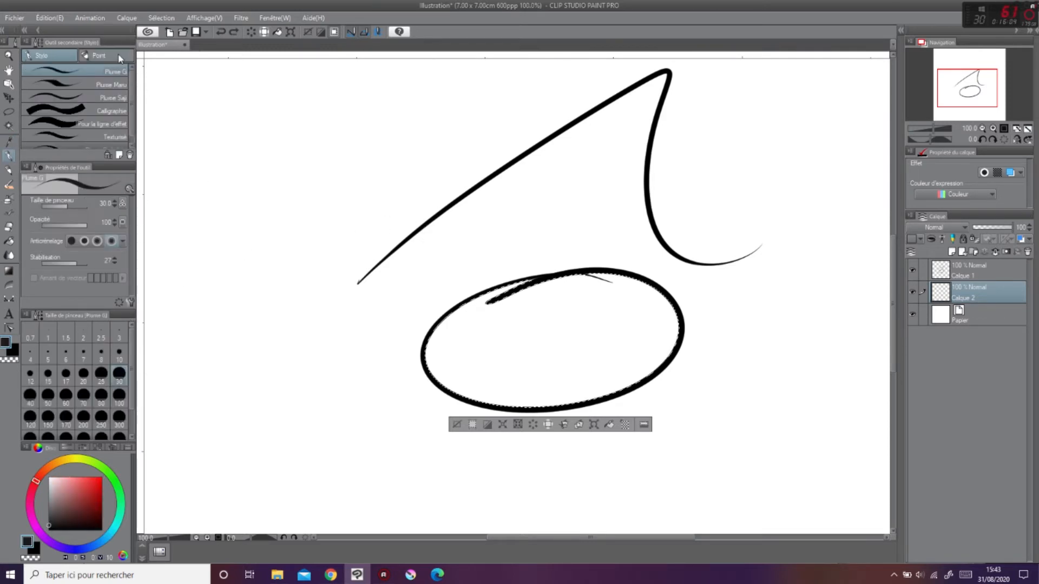
left_click(117, 56)
left_click(52, 56)
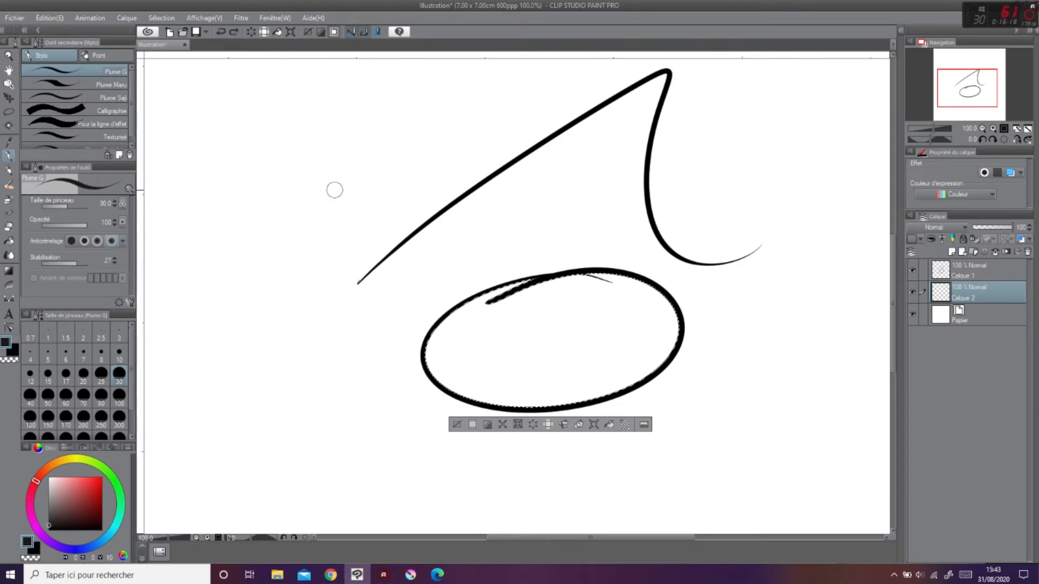
key("ctrl+d")
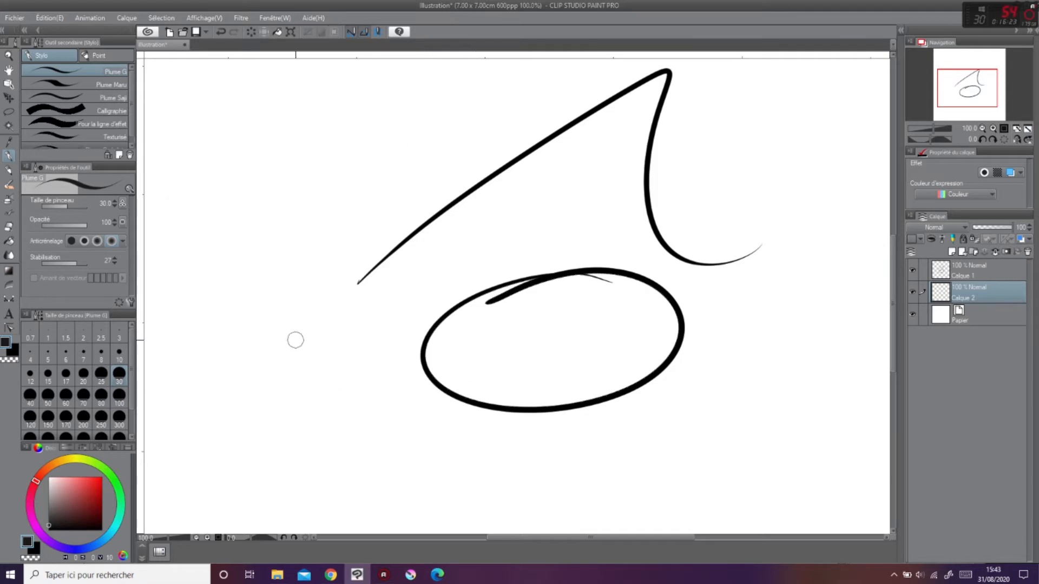
Draw a thin looping line with Crayon plus sombre at size 6 and a thick curvy one below it at size 30.
left_click(13, 172)
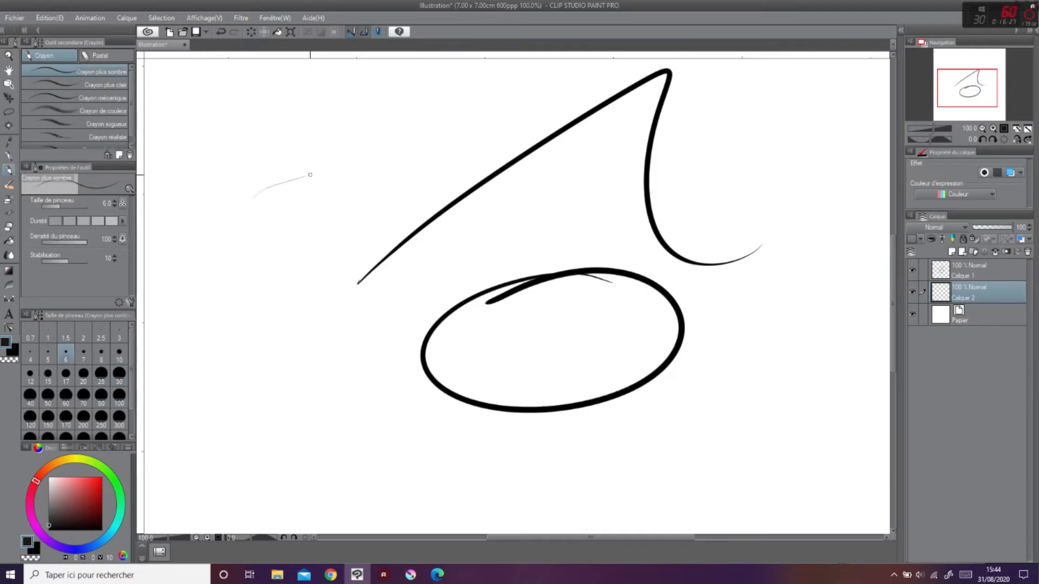
mouse_move(382, 148)
left_mouse_down()
mouse_move(288, 250)
mouse_move(414, 239)
left_mouse_up()
left_click(119, 373)
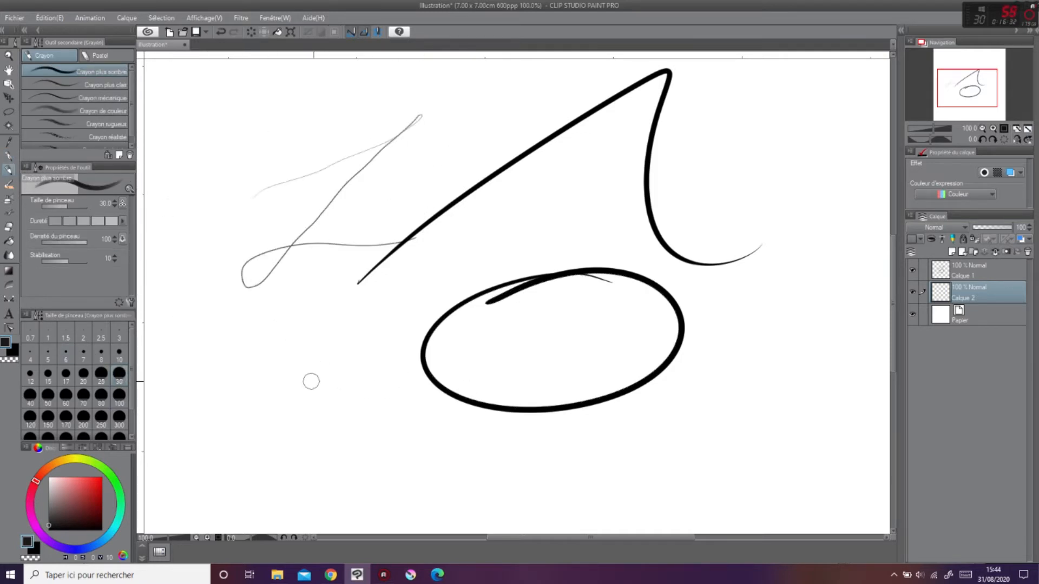
mouse_move(315, 380)
left_mouse_down()
mouse_move(455, 279)
mouse_move(418, 317)
mouse_move(384, 434)
mouse_move(443, 474)
left_mouse_up()
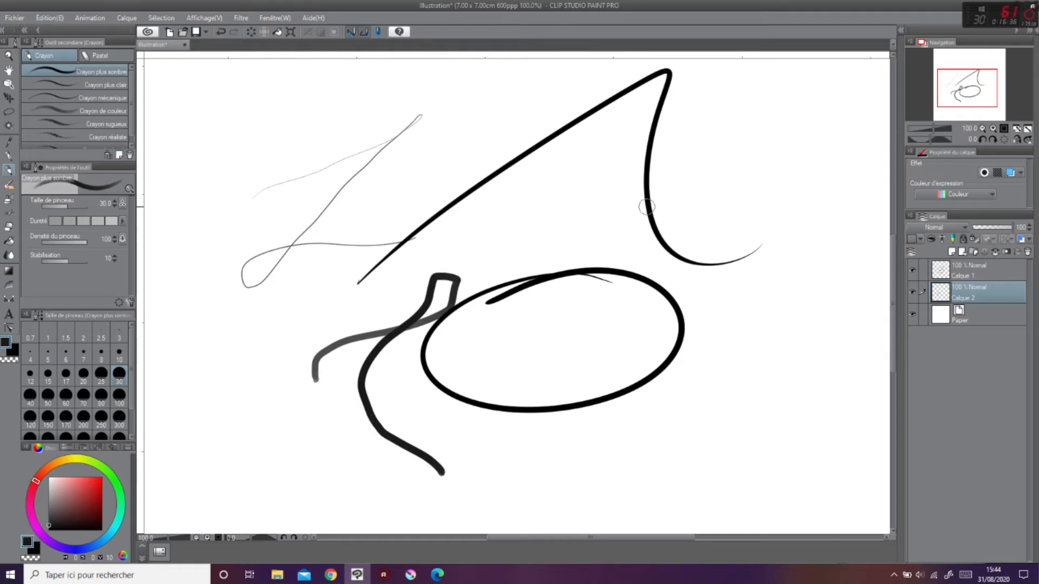
Draw short, nearly parallel diagonal pencil strokes inside the wave shape, above the oval, going over the lower one twice.
left_click_drag(628, 209, 528, 234)
left_click_drag(628, 210, 525, 234)
left_click_drag(625, 179, 534, 209)
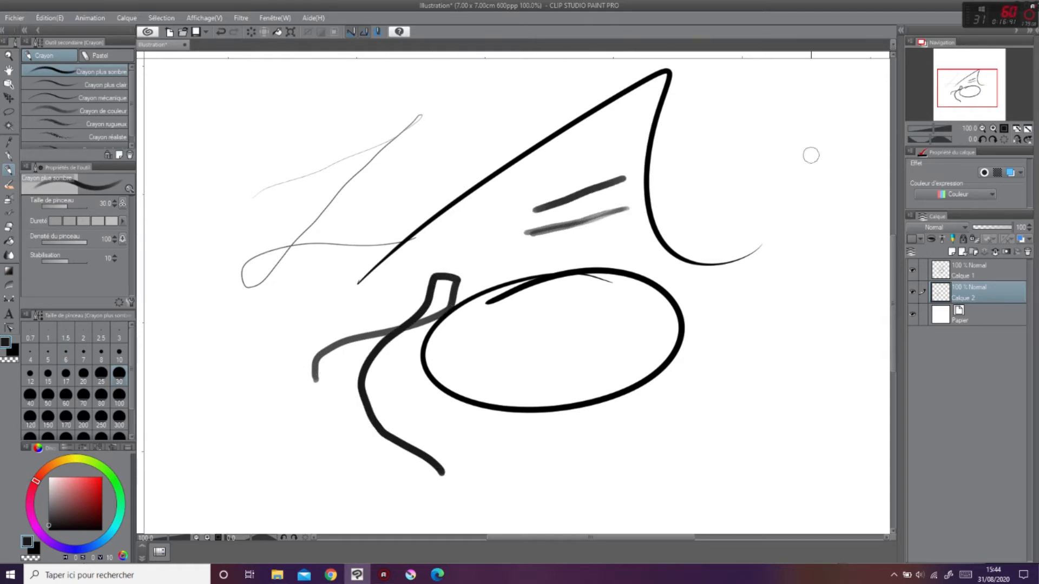
Draw an angular pencil stroke right of the wave shape and, for comparison, a long bent Plume G stroke along its left side.
mouse_move(679, 171)
left_mouse_down()
mouse_move(745, 185)
mouse_move(823, 378)
mouse_move(758, 318)
left_mouse_up()
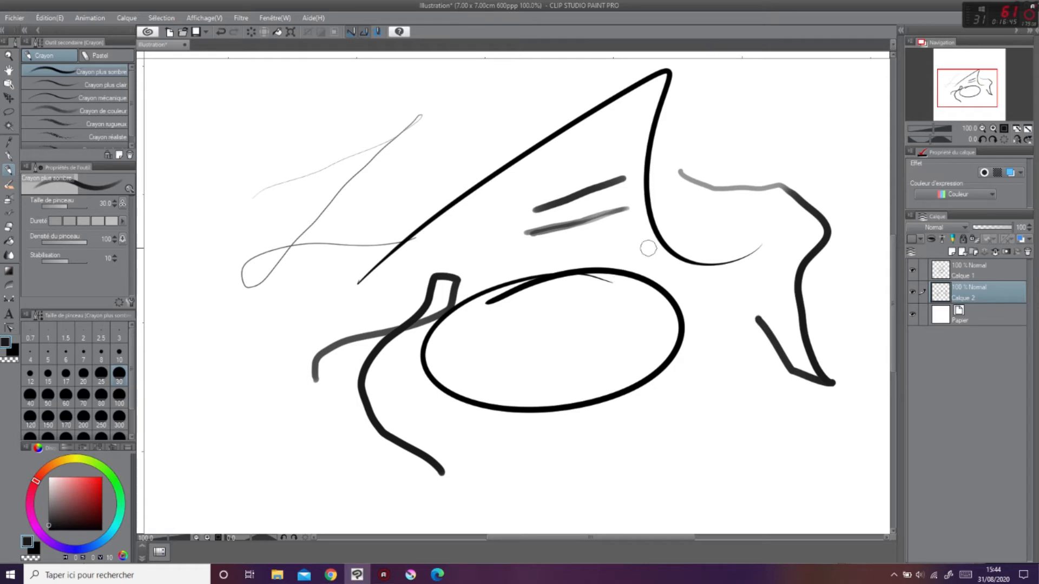
left_click(10, 157)
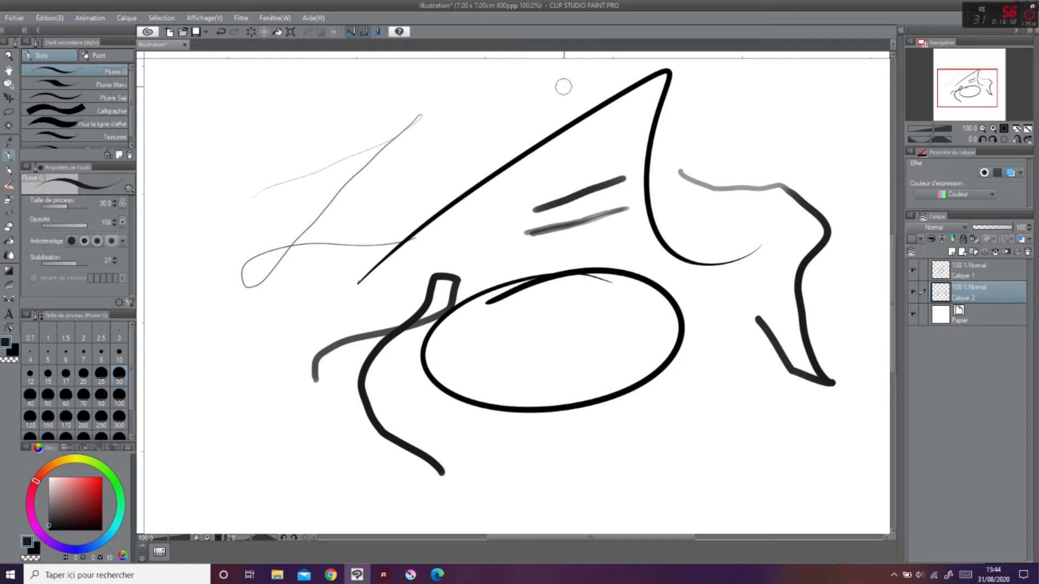
mouse_move(563, 87)
left_mouse_down()
mouse_move(501, 116)
mouse_move(420, 192)
mouse_move(319, 320)
mouse_move(321, 359)
mouse_move(526, 435)
left_mouse_up()
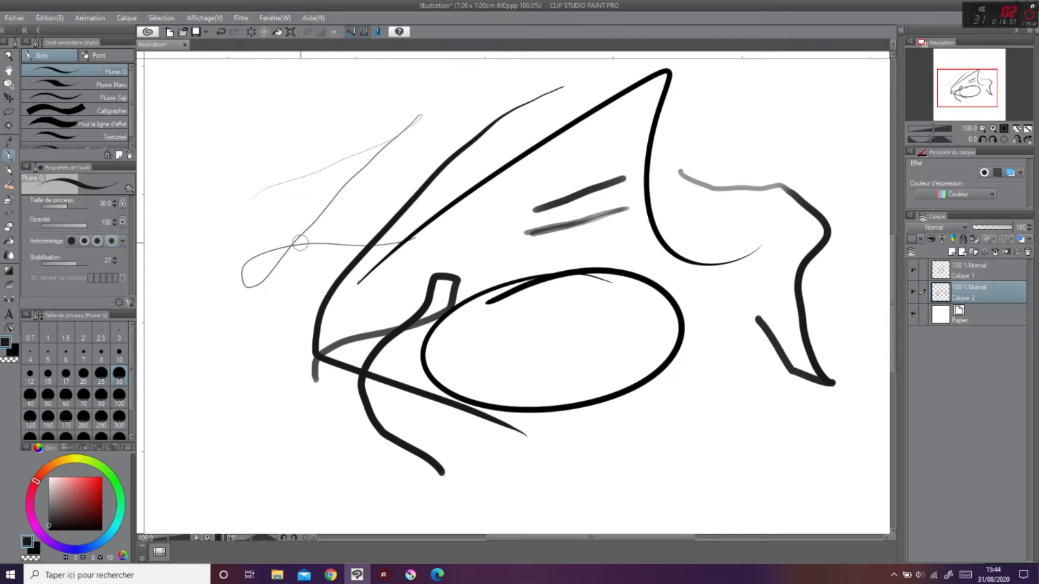
Go through the pencil variants Crayon plus clair and Crayon de couleur, and choose Crayon réaliste.
left_click(10, 170)
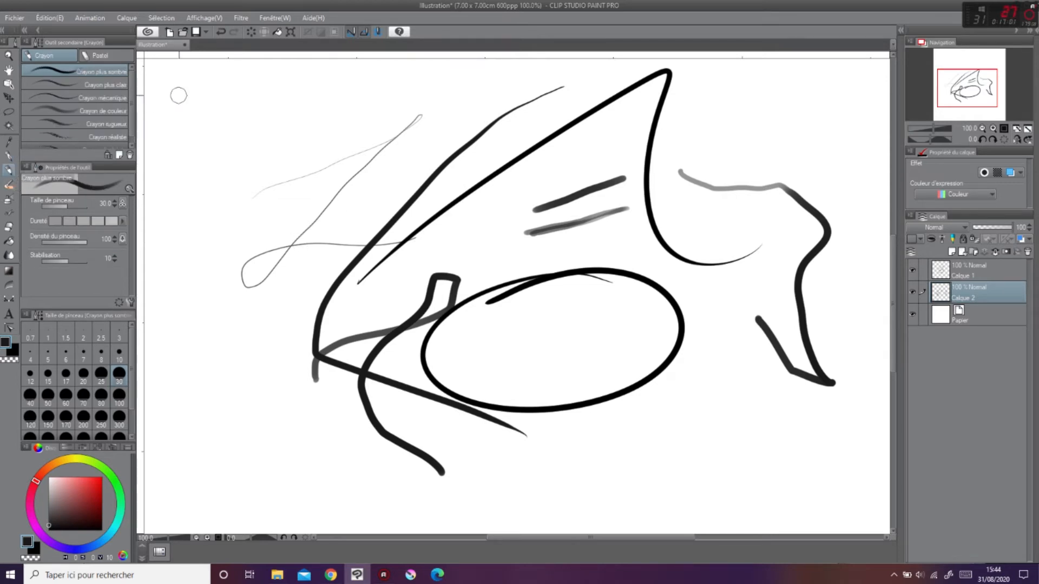
left_click(111, 86)
left_click(112, 111)
left_click(108, 138)
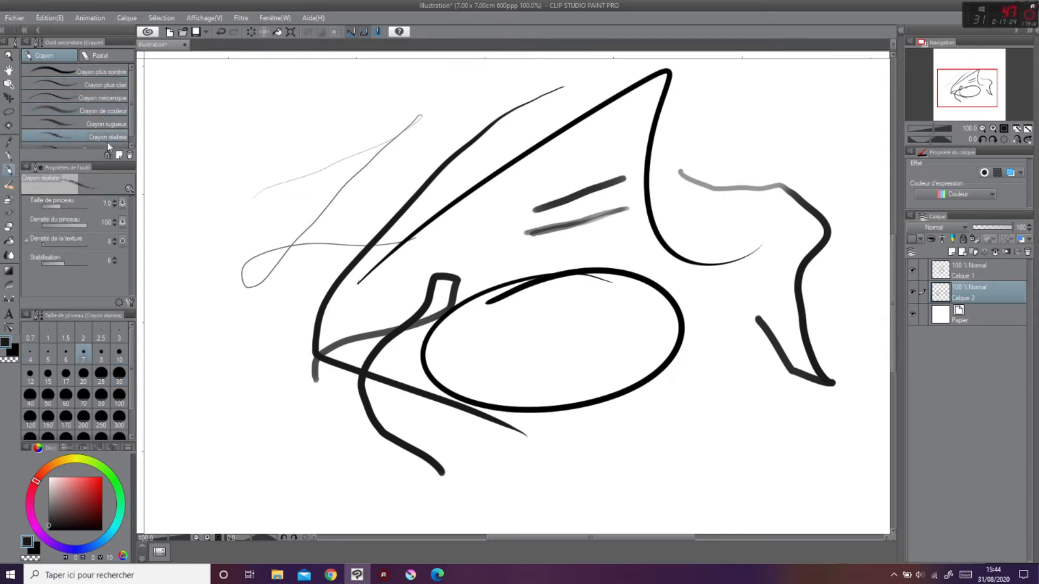
Draw a thin curved Crayon réaliste stroke at size 7 at the thin loop, and scribble a dark patch above it with Craie grasse at size 30.
left_click_drag(286, 242, 303, 146)
left_click(100, 55)
mouse_move(297, 195)
left_mouse_down()
mouse_move(341, 81)
mouse_move(403, 92)
left_mouse_up()
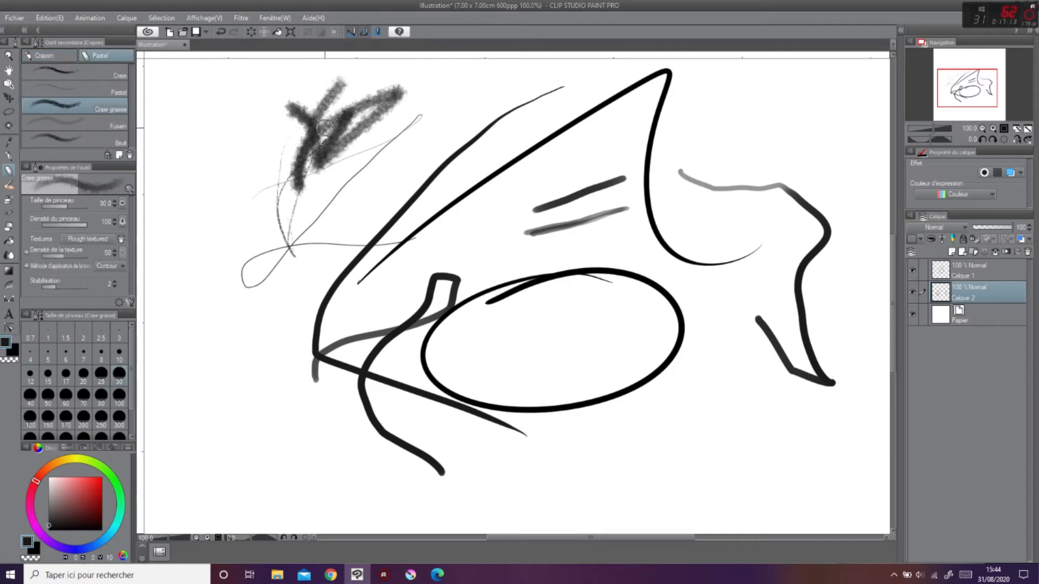
mouse_move(268, 127)
left_mouse_down()
mouse_move(287, 149)
mouse_move(395, 122)
left_mouse_up()
left_click(429, 65)
Go through the watercolour, paint and ink brush groups and paint a thick rough curved stroke over the lines with Sang plus foncé at size 100.
left_click(9, 184)
left_click(31, 56)
left_click(79, 56)
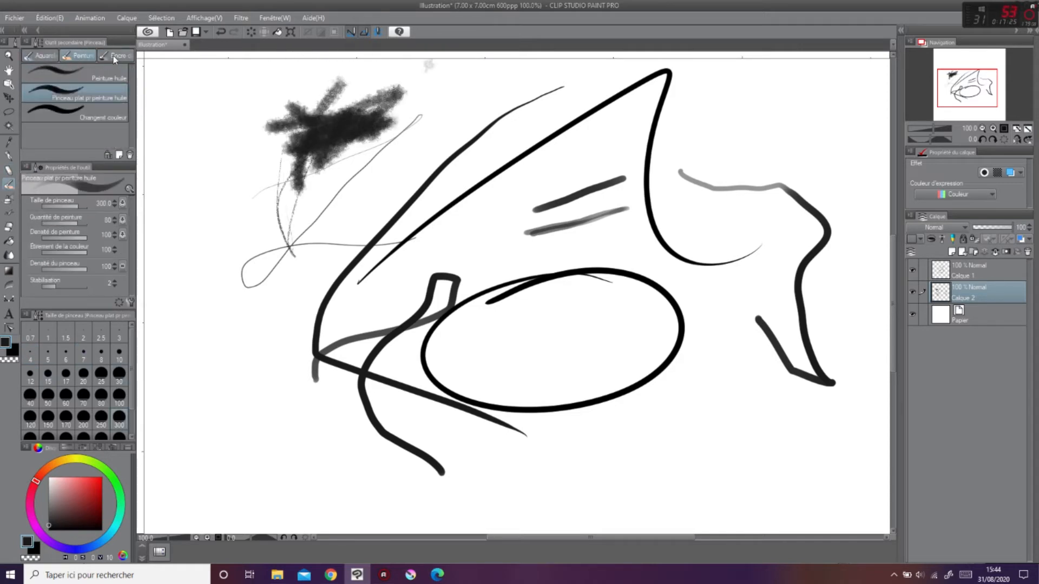
left_click(113, 57)
left_click(44, 57)
left_click(83, 56)
left_click(114, 56)
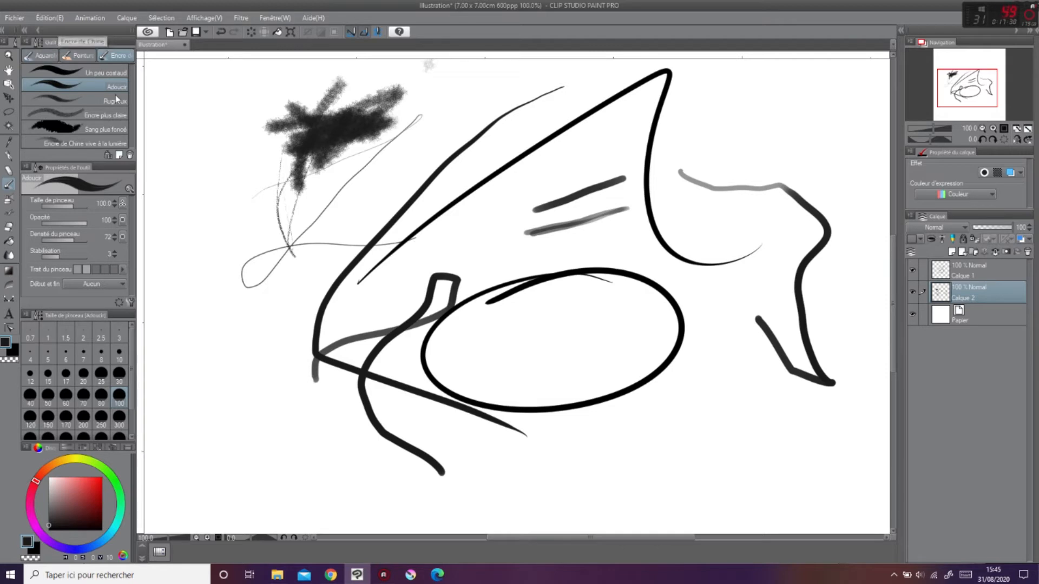
left_click(94, 128)
mouse_move(222, 198)
left_mouse_down()
mouse_move(351, 371)
mouse_move(268, 367)
mouse_move(220, 256)
mouse_move(287, 311)
left_mouse_up()
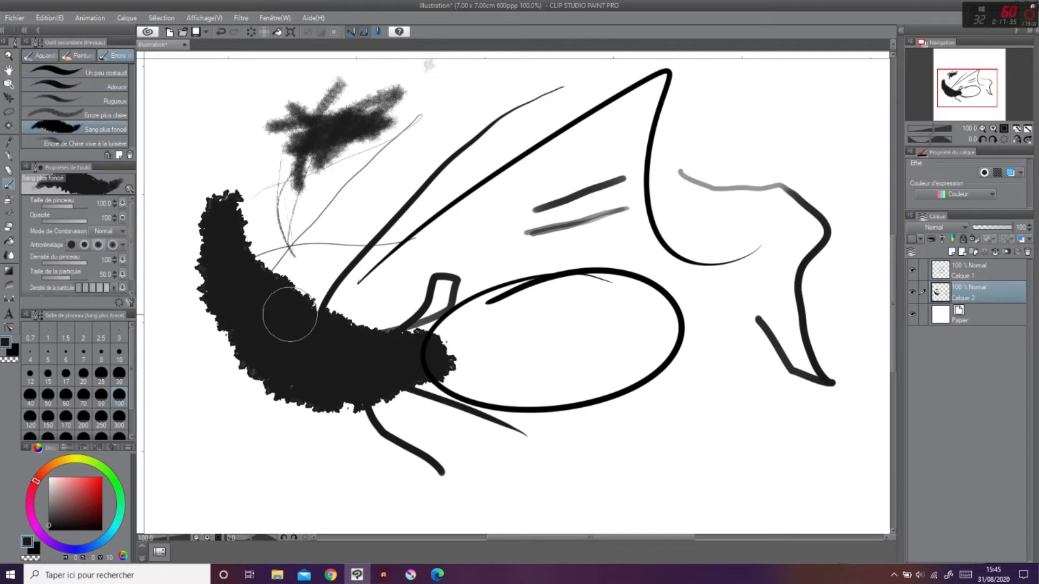
Paint soft, lighter strokes over and around the rough dark stroke with Encre plus claire at size 40.
left_click(95, 115)
left_click_drag(330, 191, 352, 324)
left_click_drag(295, 221, 373, 331)
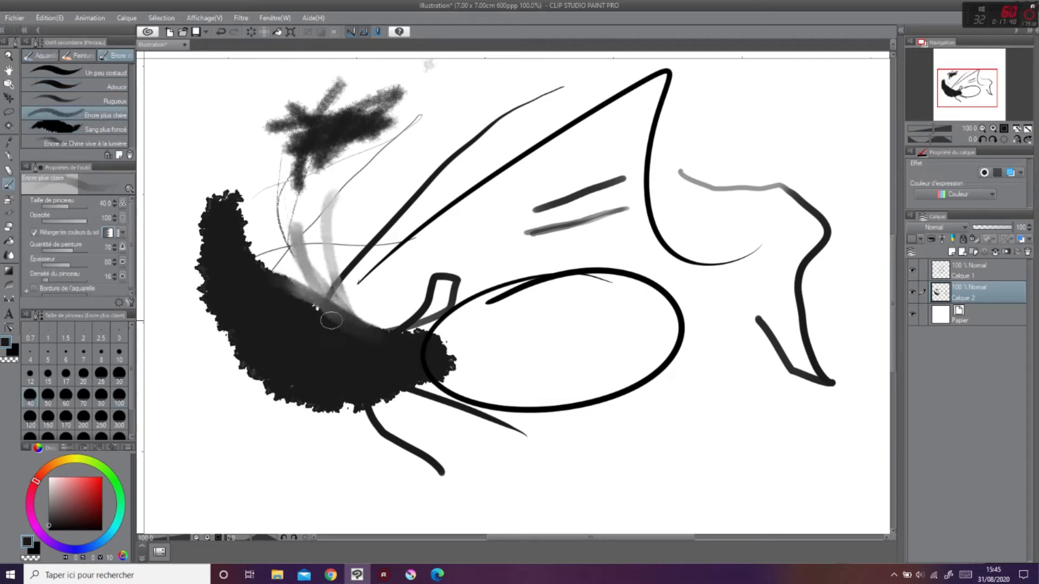
mouse_move(303, 276)
left_mouse_down()
mouse_move(394, 340)
mouse_move(384, 339)
mouse_move(514, 311)
mouse_move(417, 356)
mouse_move(406, 394)
mouse_move(325, 424)
mouse_move(379, 411)
mouse_move(481, 341)
mouse_move(233, 390)
mouse_move(178, 303)
mouse_move(214, 275)
mouse_move(303, 273)
mouse_move(238, 195)
mouse_move(195, 271)
mouse_move(242, 352)
mouse_move(162, 205)
mouse_move(184, 286)
left_mouse_up()
Airbrush large dark strokes over the oval with Plus fort at size 300 and density 100, and try Surbrillance at size 100 over them.
left_click(13, 198)
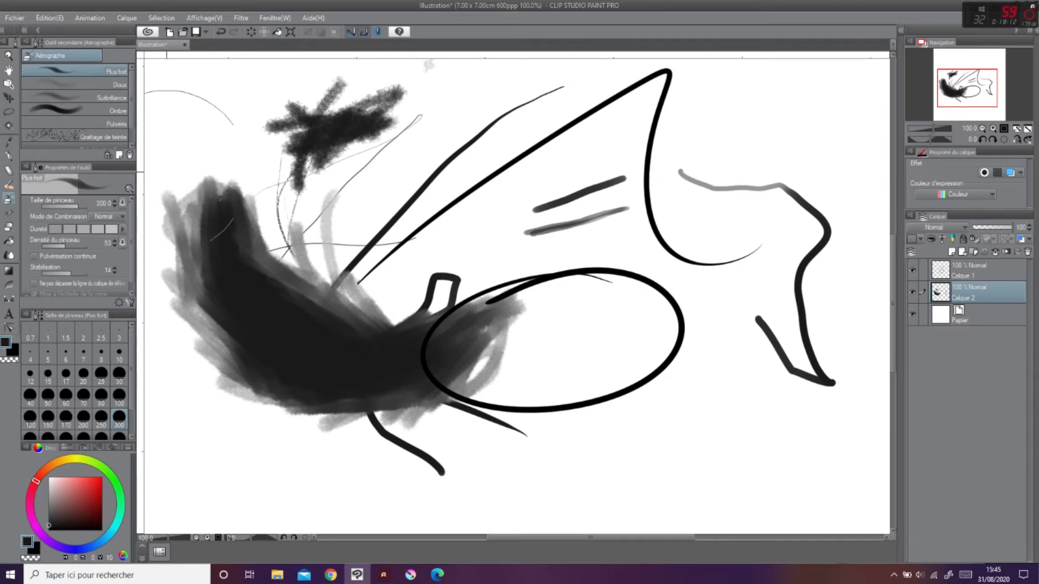
mouse_move(433, 211)
left_mouse_down()
mouse_move(698, 228)
mouse_move(534, 233)
mouse_move(672, 268)
mouse_move(511, 325)
mouse_move(545, 232)
mouse_move(590, 217)
left_mouse_up()
left_click_drag(77, 246, 134, 252)
mouse_move(433, 141)
left_mouse_down()
mouse_move(673, 116)
mouse_move(550, 220)
mouse_move(487, 336)
mouse_move(569, 379)
left_mouse_up()
mouse_move(512, 448)
left_mouse_down()
mouse_move(620, 472)
mouse_move(584, 427)
mouse_move(592, 406)
left_mouse_up()
left_click(76, 98)
left_click_drag(460, 162, 758, 270)
Pick a red and airbrush a large patch below the dark area with Plus fort at size 300.
left_click_drag(893, 287, 893, 363)
left_click(91, 481)
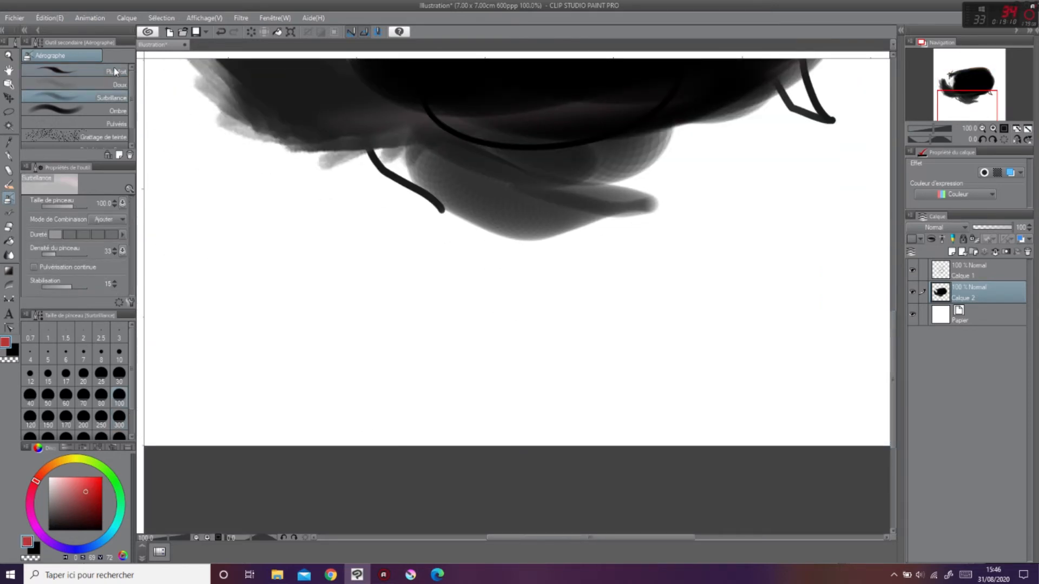
left_click(115, 72)
mouse_move(405, 314)
left_mouse_down()
mouse_move(851, 213)
mouse_move(432, 329)
mouse_move(784, 197)
left_mouse_up()
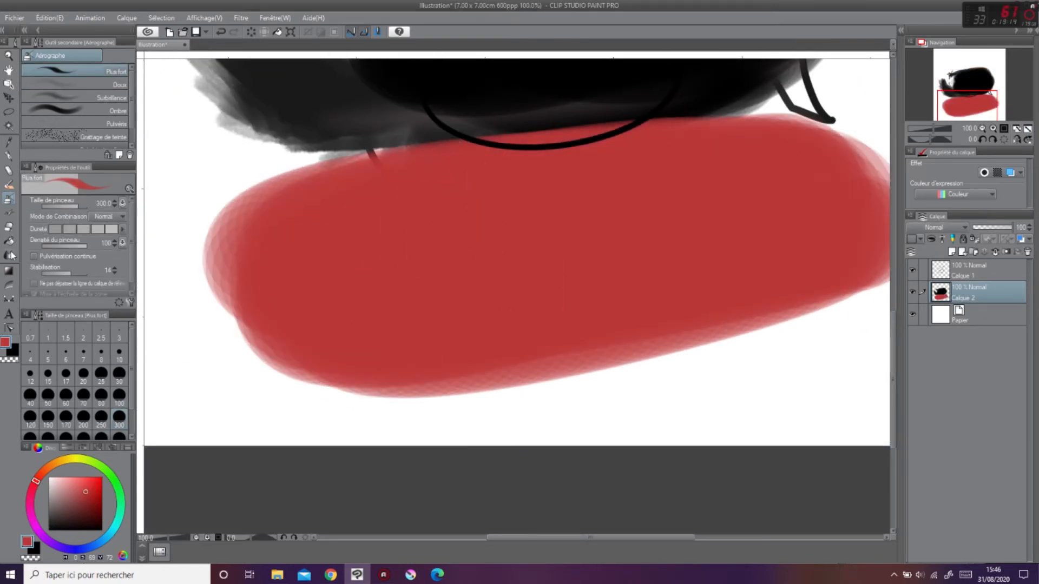
Highlight one end of the red patch with Surbrillance at size 100 and darken the other end with Ombre at size 300.
left_click(108, 98)
mouse_move(379, 233)
left_mouse_down()
mouse_move(441, 185)
mouse_move(320, 304)
mouse_move(448, 204)
mouse_move(366, 271)
mouse_move(401, 286)
left_mouse_up()
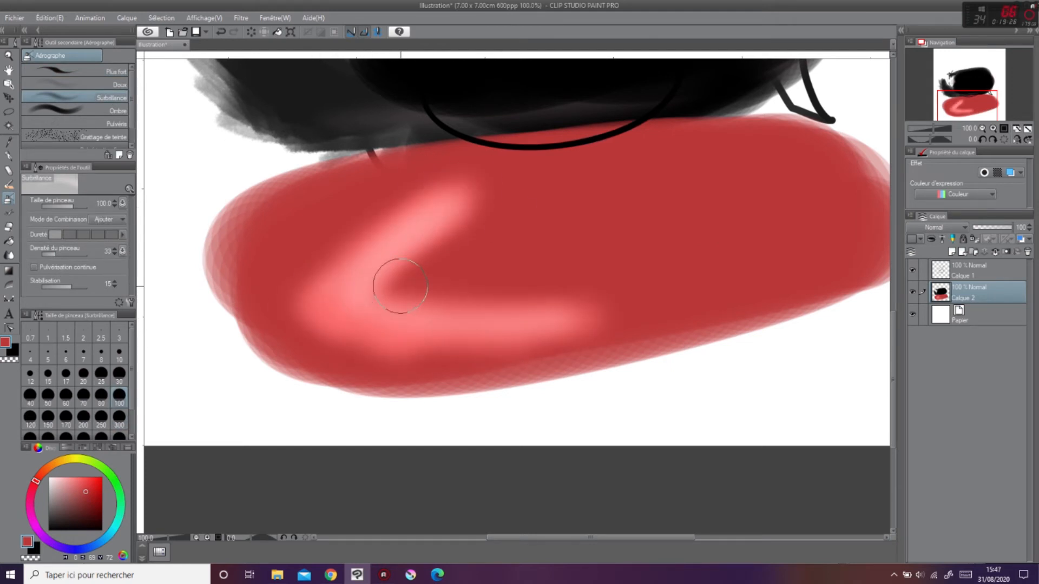
mouse_move(361, 224)
left_mouse_down()
mouse_move(332, 269)
mouse_move(430, 318)
mouse_move(432, 214)
mouse_move(388, 254)
mouse_move(379, 278)
left_mouse_up()
left_click(115, 110)
mouse_move(551, 179)
left_mouse_down()
mouse_move(715, 213)
mouse_move(787, 200)
left_mouse_up()
Try the Pulvérisé airbrush over the large dark area.
left_click_drag(893, 314, 895, 233)
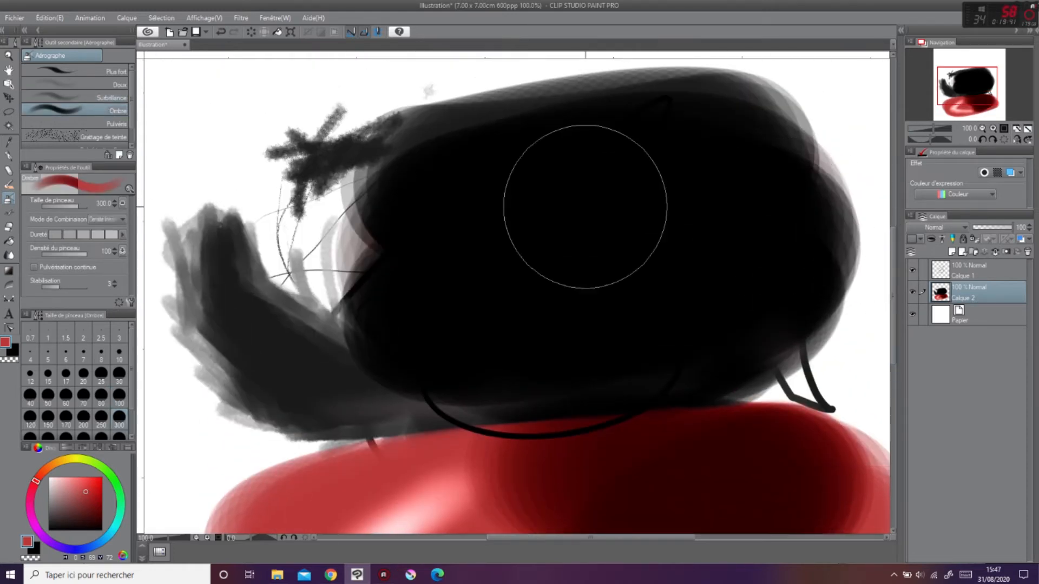
left_click(103, 125)
mouse_move(421, 314)
left_mouse_down()
mouse_move(298, 282)
mouse_move(544, 332)
mouse_move(438, 270)
mouse_move(382, 280)
mouse_move(476, 153)
left_mouse_up()
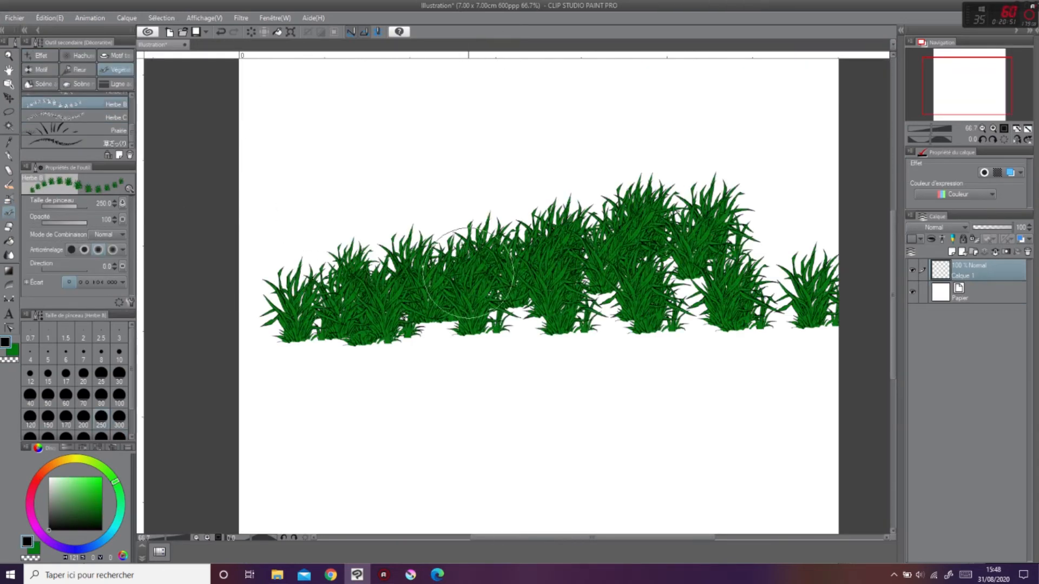
Thicken the green grass band with Herbe B and paint rows of small grass tufts above it with Prairie at size 25.
mouse_move(411, 250)
left_mouse_down()
mouse_move(529, 360)
mouse_move(758, 234)
mouse_move(760, 348)
mouse_move(336, 373)
left_mouse_up()
left_click(103, 130)
left_click_drag(376, 121, 638, 117)
left_click_drag(746, 147, 234, 127)
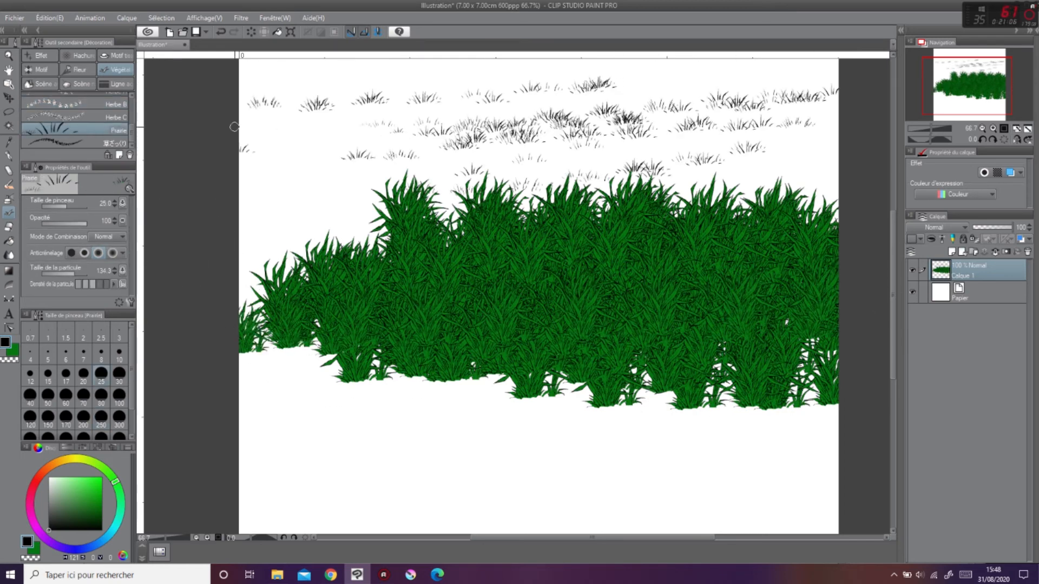
Stretch a yellow CAUTION KEEP OUT tape diagonally across the grass with the scene decoration brush.
left_click(49, 84)
left_click(58, 136)
left_click_drag(209, 301, 865, 122)
Draw a long crack line above the caution tape and shorter cracks below the grass with Fissure at size 120.
left_click(103, 125)
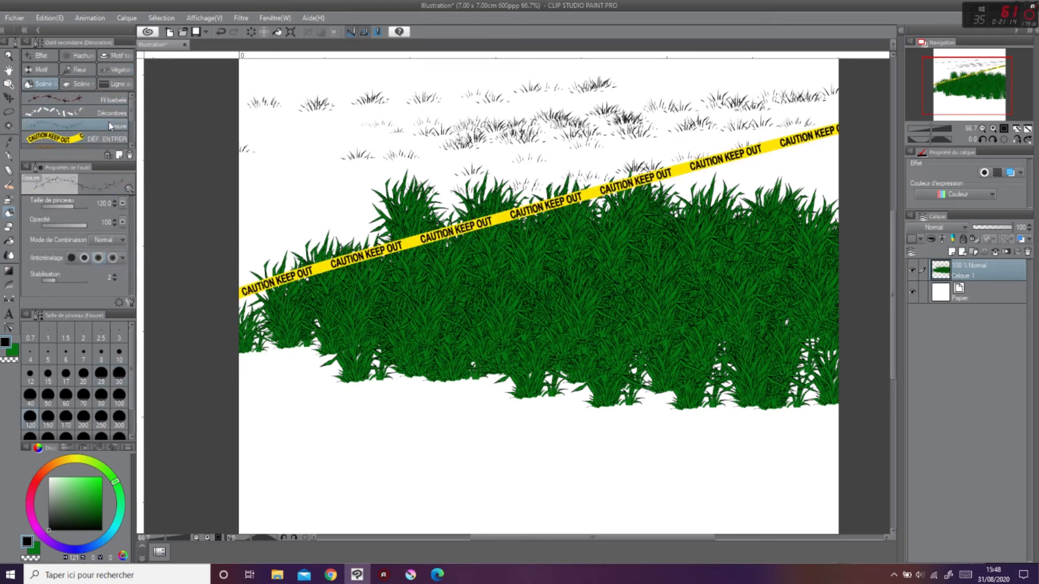
left_click_drag(209, 241, 863, 63)
left_click_drag(422, 409, 276, 318)
mouse_move(341, 403)
left_mouse_down()
mouse_move(494, 458)
mouse_move(238, 395)
left_mouse_up()
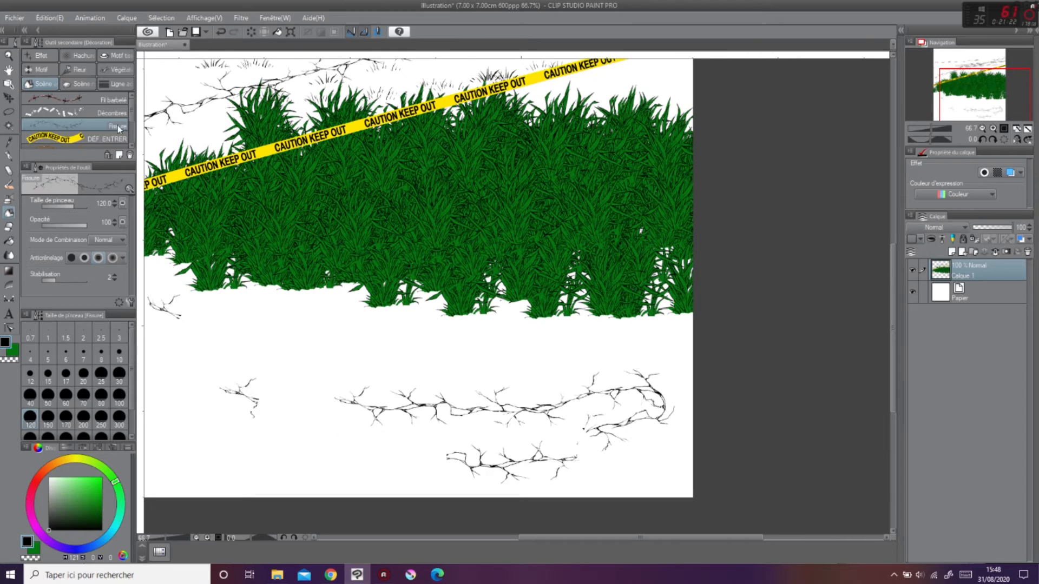
Paint green rubble below the grass with Décombres at size 300, and add more pieces over it using a pale yellow main colour.
left_click(102, 113)
mouse_move(292, 320)
left_mouse_down()
mouse_move(663, 321)
mouse_move(580, 216)
left_mouse_up()
left_click(67, 459)
mouse_move(422, 319)
left_mouse_down()
mouse_move(530, 323)
mouse_move(570, 270)
left_mouse_up()
left_click(76, 483)
left_click_drag(555, 114, 693, 286)
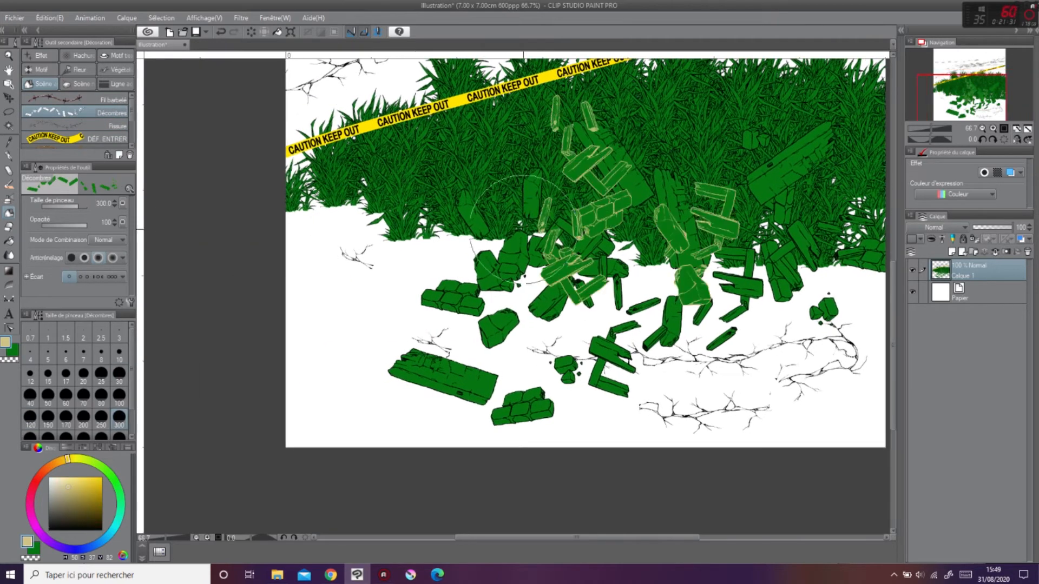
left_click_drag(571, 271, 461, 324)
Set the main colour to black and the secondary colour to ochre, and cover the grass and ground with Décombres rubble at size 300.
left_click(49, 531)
left_click(14, 351)
left_click(64, 460)
mouse_move(93, 503)
left_mouse_down()
mouse_move(81, 502)
mouse_move(83, 487)
left_mouse_up()
left_click_drag(358, 330, 325, 316)
left_click(5, 342)
left_click_drag(441, 179, 558, 174)
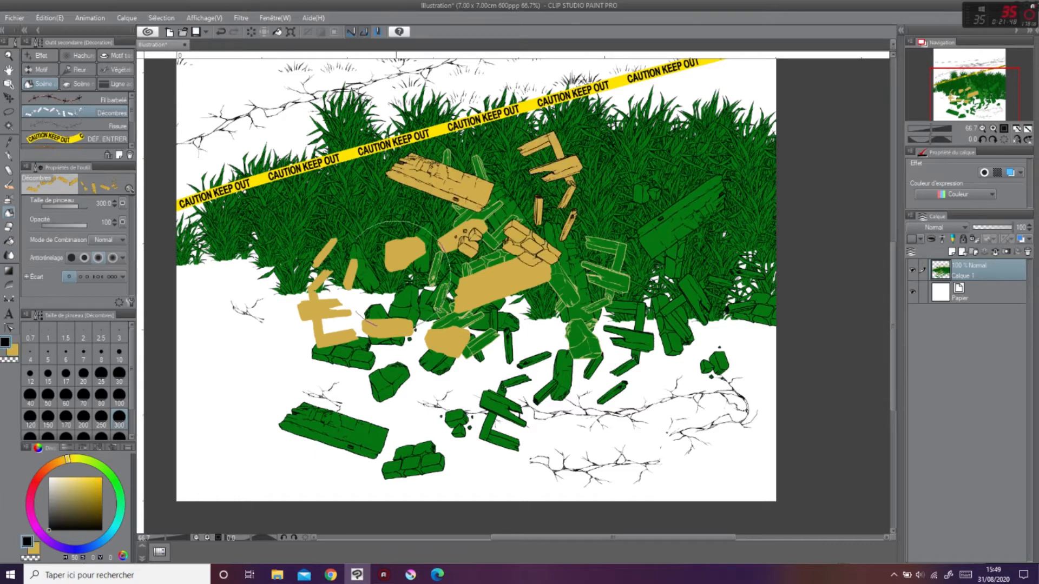
left_click_drag(488, 303, 709, 232)
left_click_drag(433, 233, 547, 227)
left_click_drag(449, 163, 467, 242)
left_click_drag(631, 141, 379, 292)
left_click_drag(466, 162, 389, 162)
Paint soap bubbles over the rubble and grass with Bulle de savon at size 300.
left_click_drag(135, 115, 134, 135)
left_click(88, 144)
left_click_drag(287, 257, 357, 238)
left_click(122, 422)
mouse_move(541, 281)
left_mouse_down()
mouse_move(317, 357)
mouse_move(364, 177)
left_mouse_up()
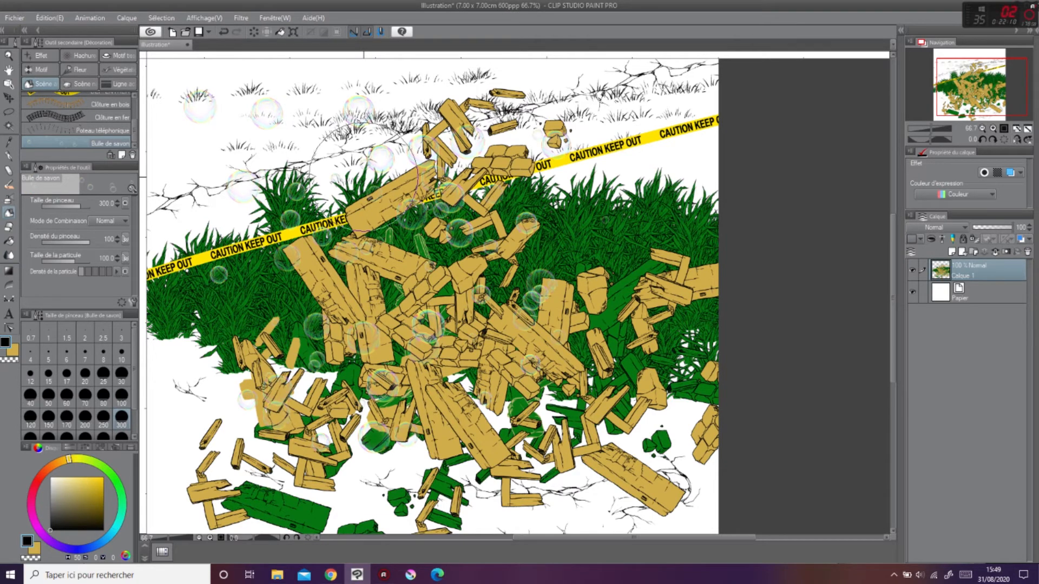
Draw a white ruffle band across the scene with Volant simple at size 100, and clear the whole layer.
left_click(118, 56)
left_click(76, 112)
left_click_drag(146, 217, 836, 180)
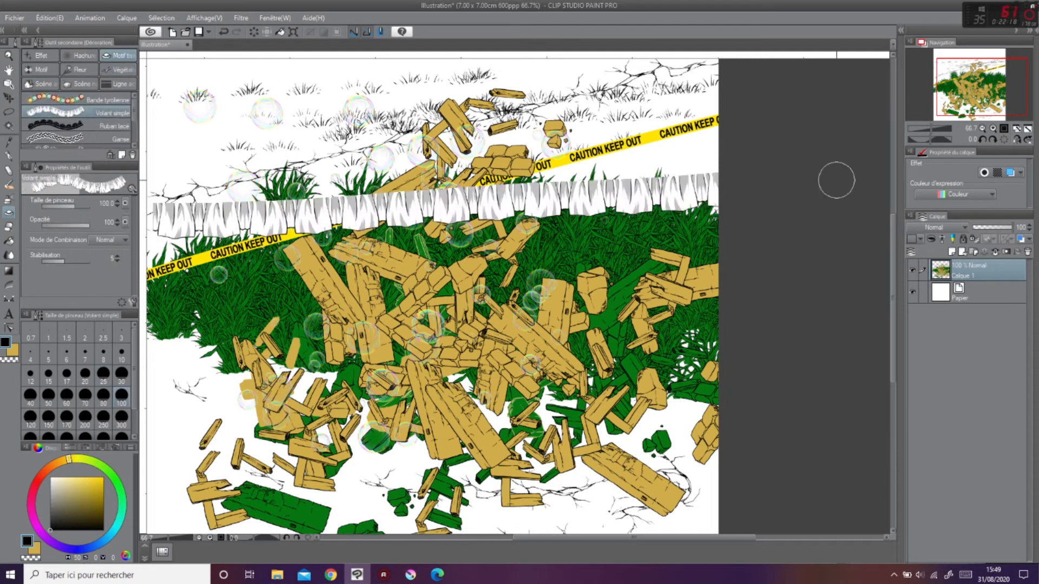
key("Delete")
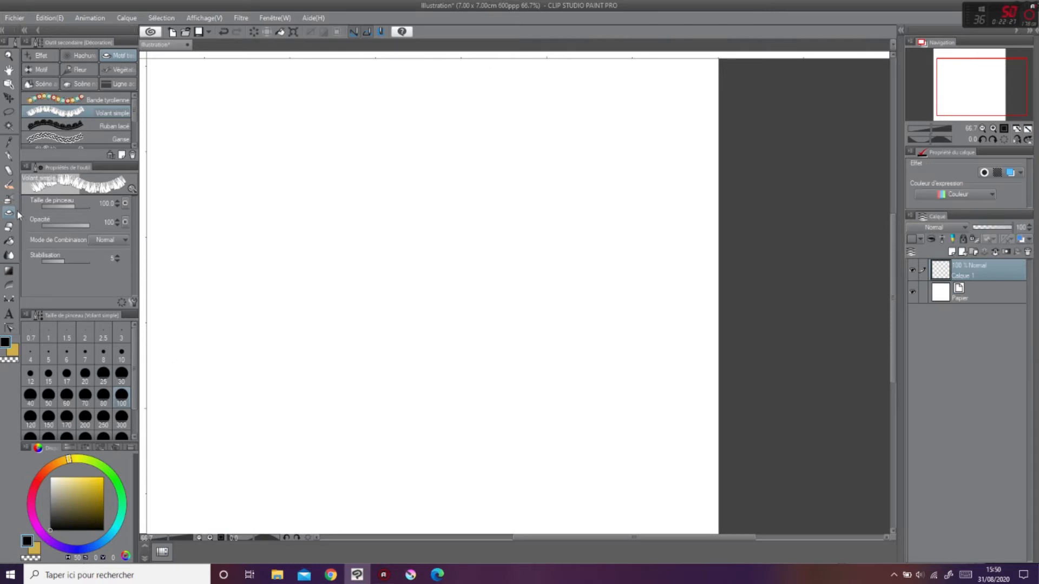
Try filling the empty layer with black using the Fill tool.
left_click(9, 240)
scroll(487, 270, "left", 2)
left_click(575, 354)
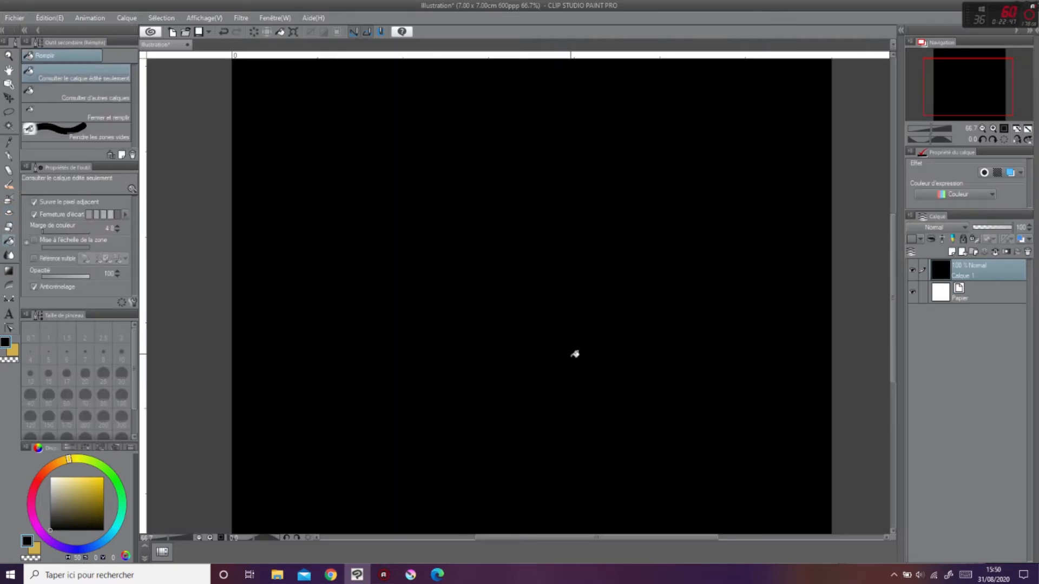
key("ctrl+z")
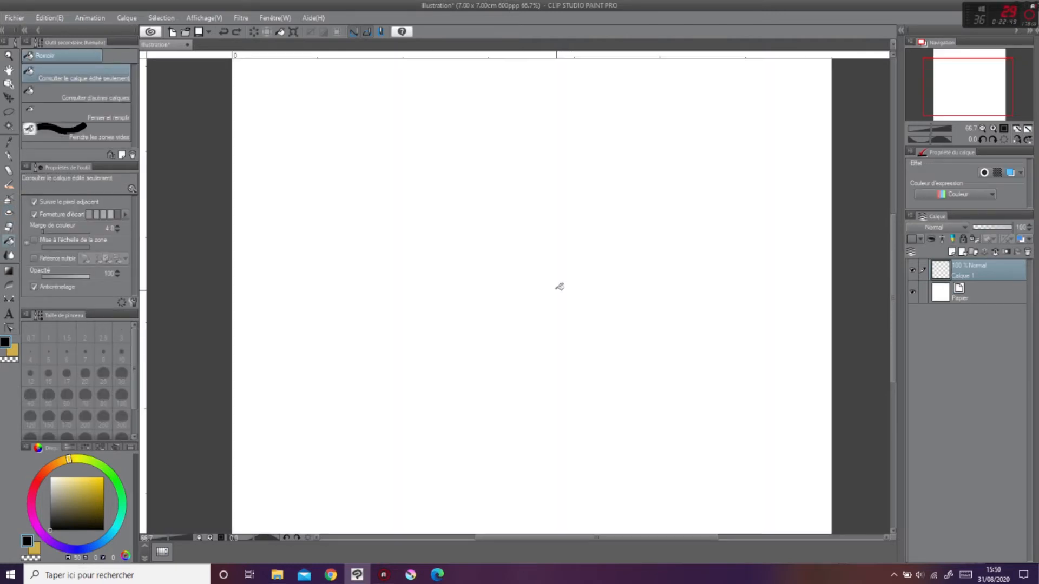
Draw an overlapping oval outline with Plume G at size 30 and a short stroke across its open ends to close it.
key("p")
left_click_drag(580, 151, 514, 158)
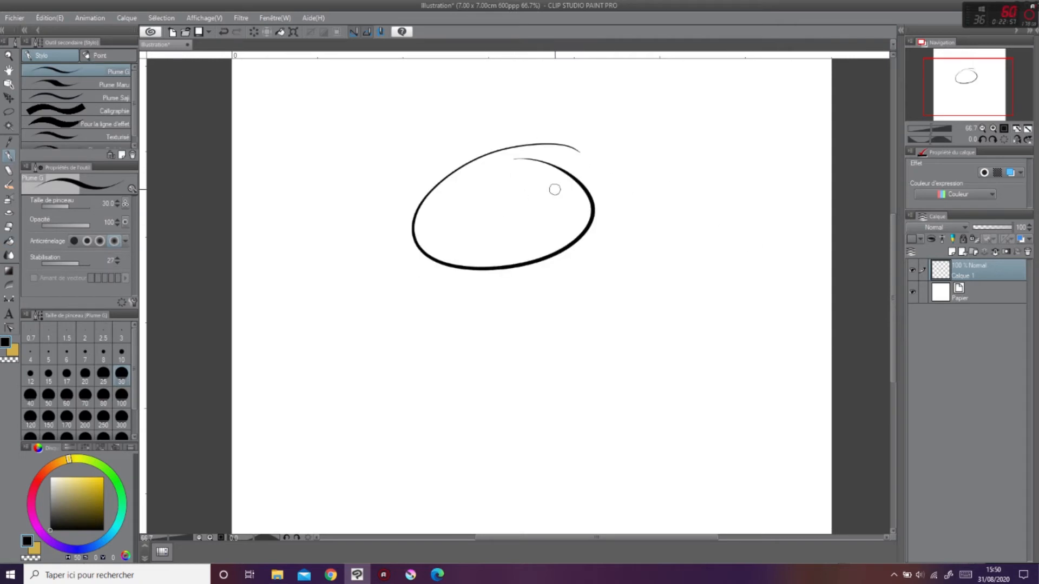
left_click_drag(541, 118, 556, 179)
Fill the inside of the oval with a mustard yellow.
key("g")
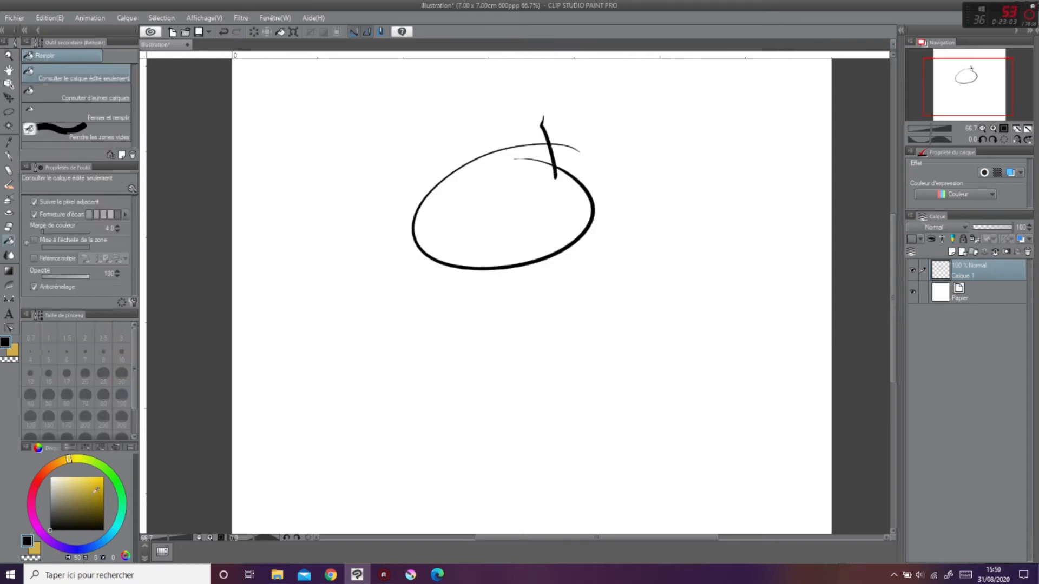
key("x")
left_click(503, 235)
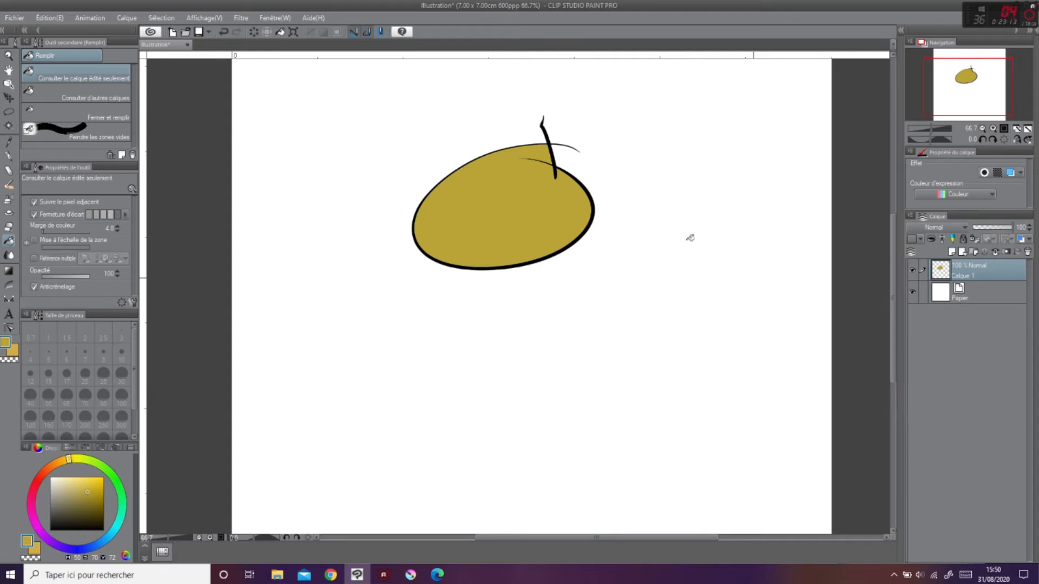
Try blending the oval's edges with Dégradé formes at size 250, and blurring them with Flou at size 300.
left_click(10, 255)
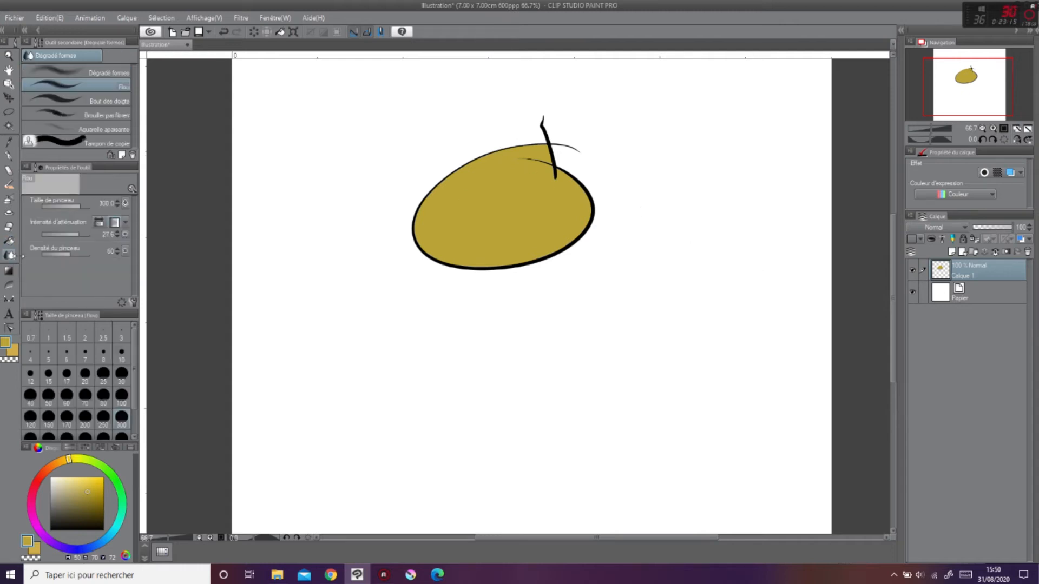
left_click(106, 73)
mouse_move(557, 190)
left_mouse_down()
mouse_move(408, 103)
mouse_move(645, 206)
mouse_move(626, 186)
mouse_move(640, 197)
left_mouse_up()
key("ctrl+z")
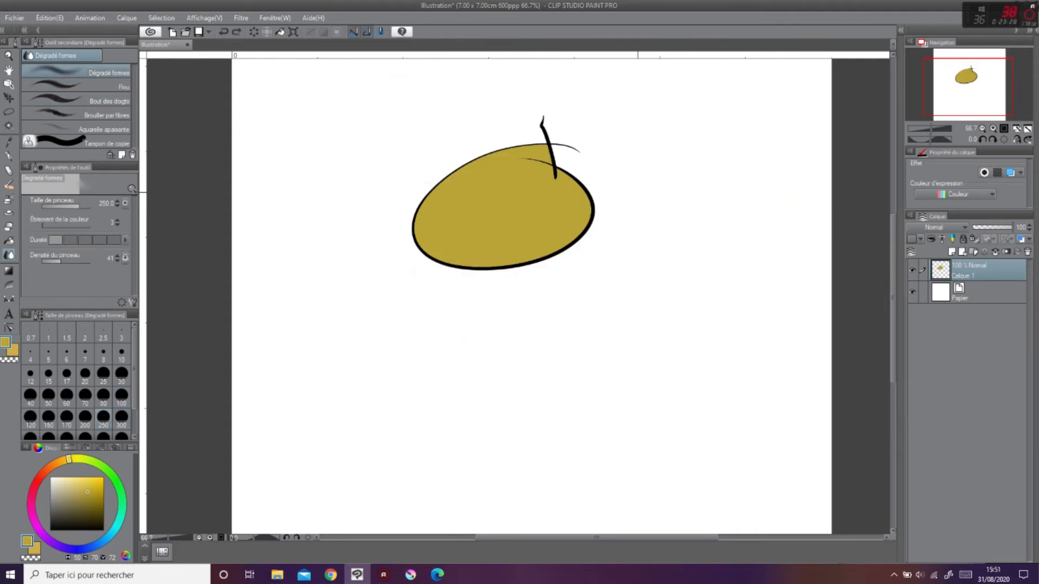
left_click(108, 87)
mouse_move(398, 149)
left_mouse_down()
mouse_move(413, 209)
mouse_move(588, 234)
mouse_move(608, 186)
mouse_move(448, 202)
left_mouse_up()
key("ctrl+z")
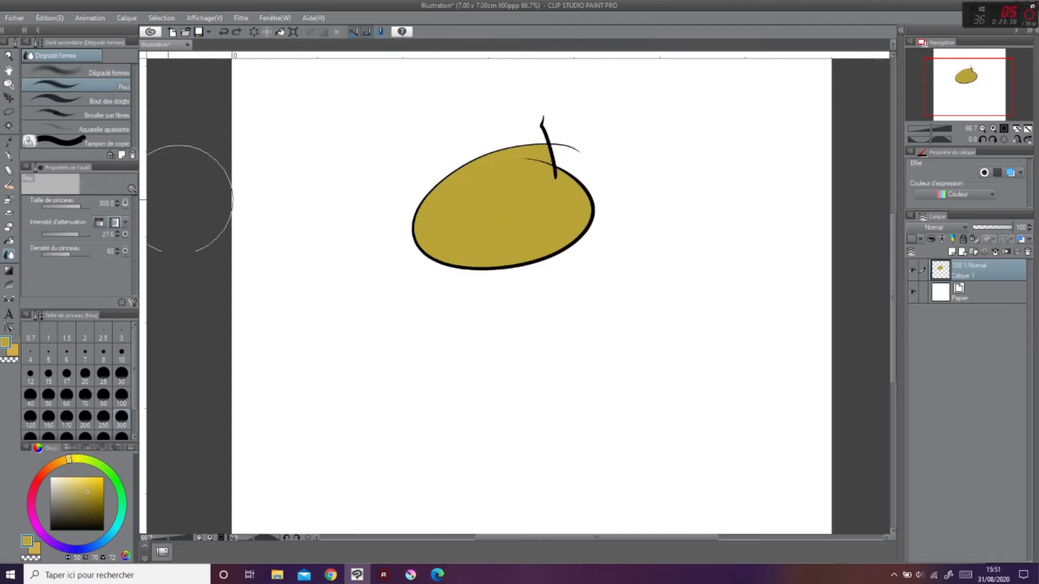
Set Flou's blur intensity to 14.1 and its brush density to 47, and try it on the oval's edge.
left_click(77, 235)
left_click(65, 252)
mouse_move(387, 195)
left_mouse_down()
mouse_move(529, 294)
mouse_move(584, 250)
mouse_move(429, 204)
mouse_move(422, 168)
left_mouse_up()
key("ctrl+z")
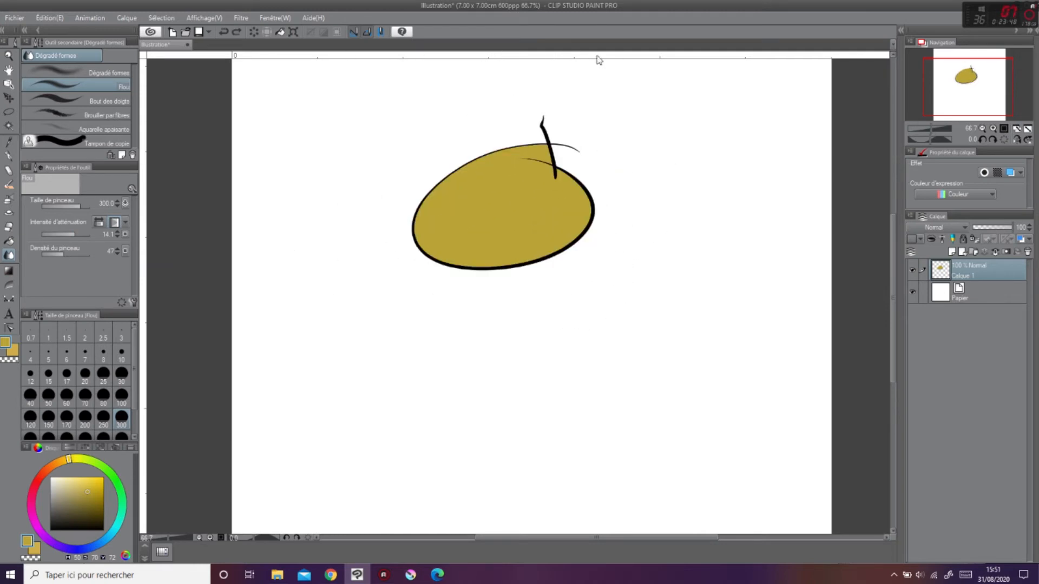
Set Flou's blur intensity to 2.6 and its brush density to 31, and try it along the oval's outline.
left_click(65, 235)
left_click(56, 253)
left_click_drag(594, 193, 534, 213)
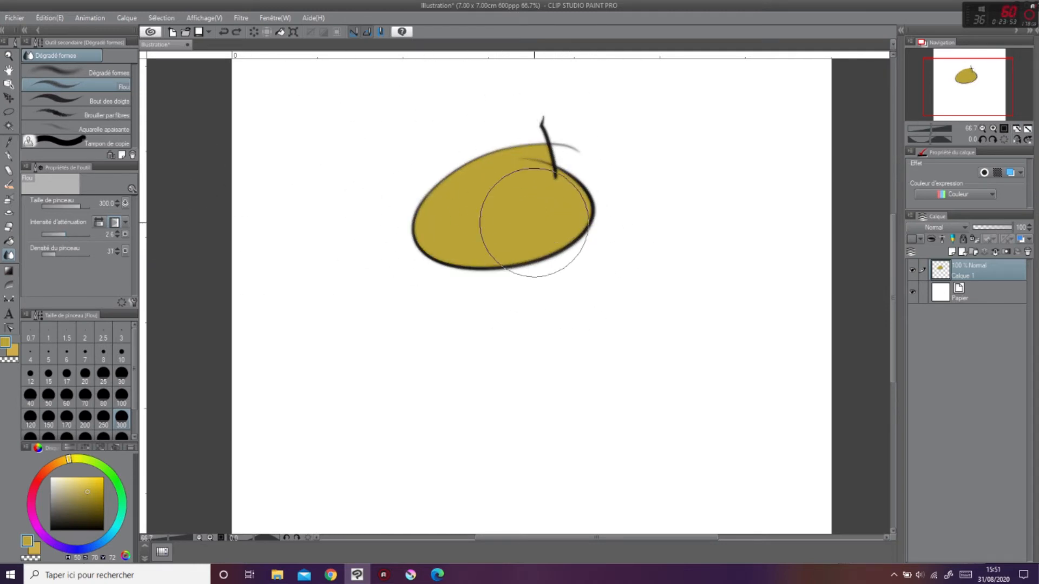
key("ctrl+z")
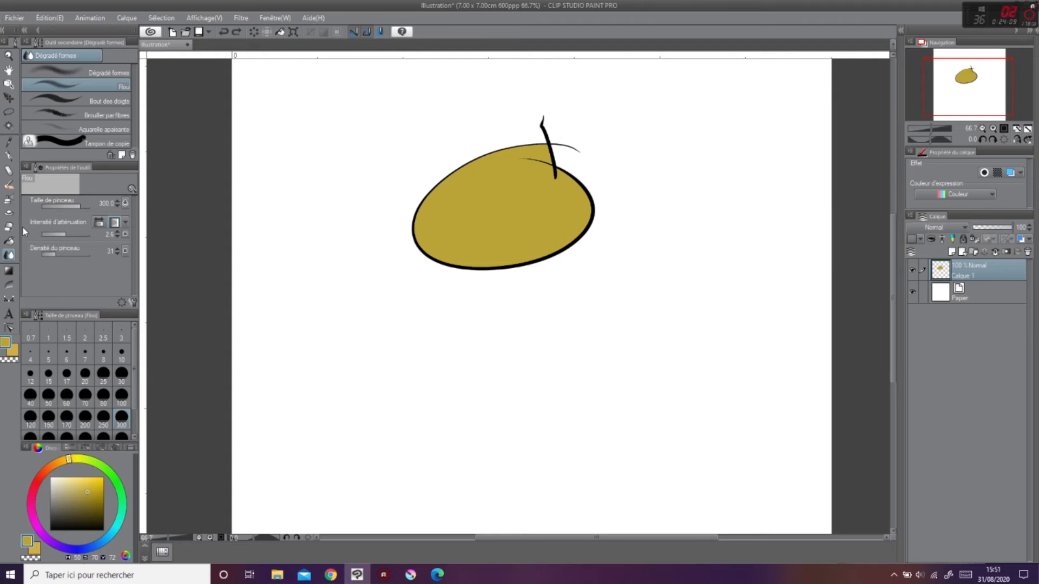
Set the drawing colour to black and try a diagonal Premier plan au transparent gradient across the canvas.
key("g")
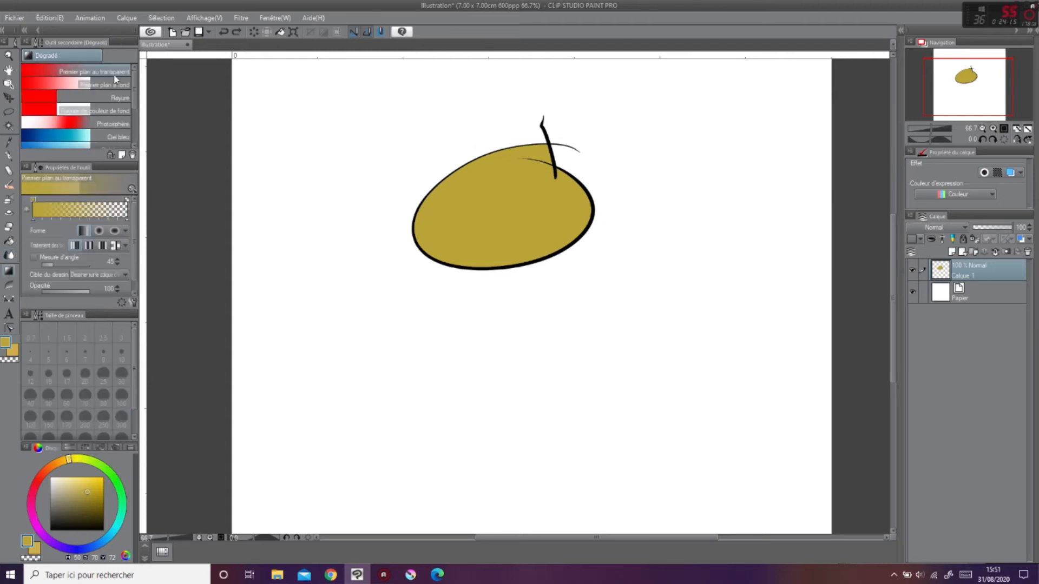
left_click_drag(83, 484, 50, 531)
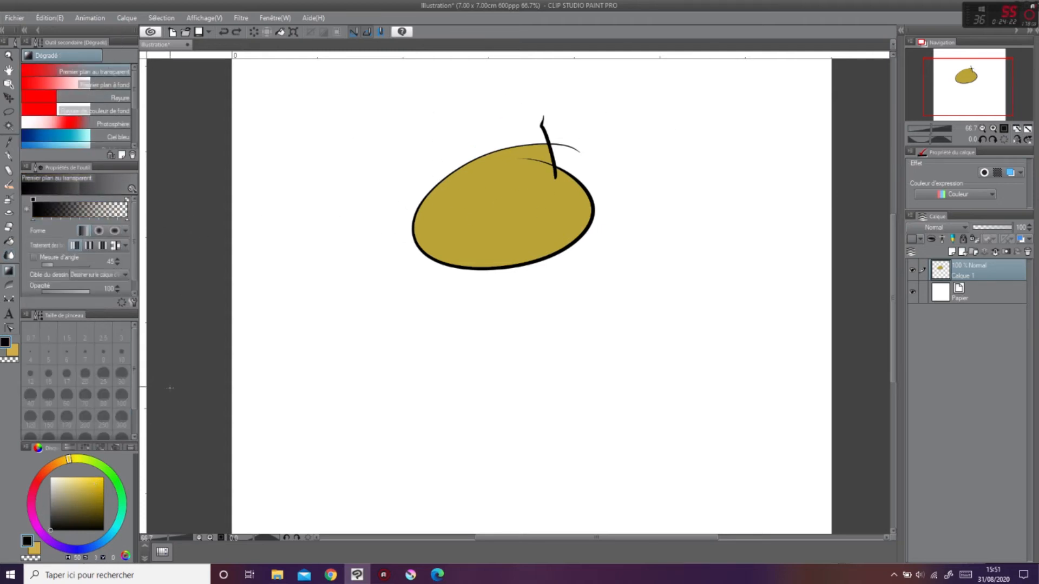
left_click_drag(211, 517, 782, 62)
key("ctrl+z")
With the canvas at 50%, try the black-to-transparent gradient from the lower-left canvas corner towards the upper-right one.
left_click(983, 128)
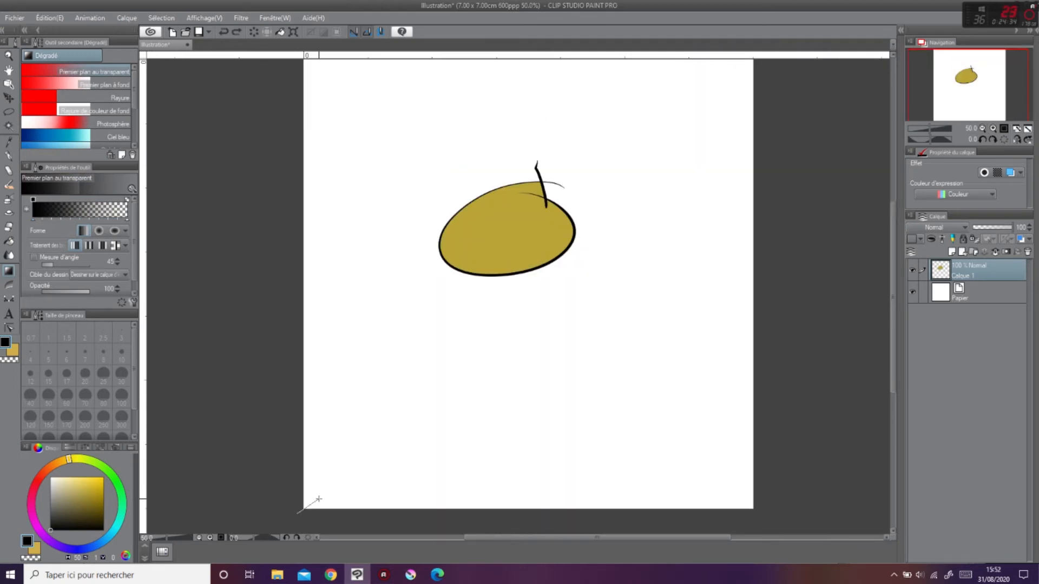
left_click_drag(298, 517, 700, 105)
left_click_drag(751, 134, 750, 135)
key("ctrl+z")
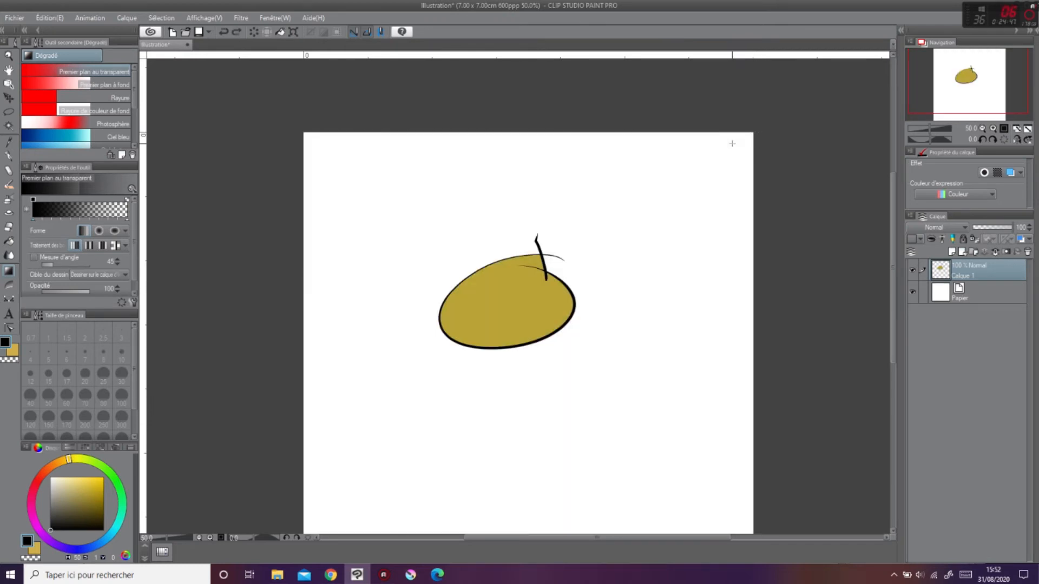
Try a very short gradient at the oval's stem, a long one from the canvas's upper-left corner, and another short one above the oval.
left_click_drag(551, 252, 557, 290)
key("ctrl+z")
left_click_drag(310, 139, 750, 349)
key("ctrl+z")
left_click_drag(502, 217, 514, 227)
key("ctrl+z")
Try Ligne droite with a size 5 diagonal line beside the oval, and Courbe with thick size 100 curves below and right of it.
left_click(9, 285)
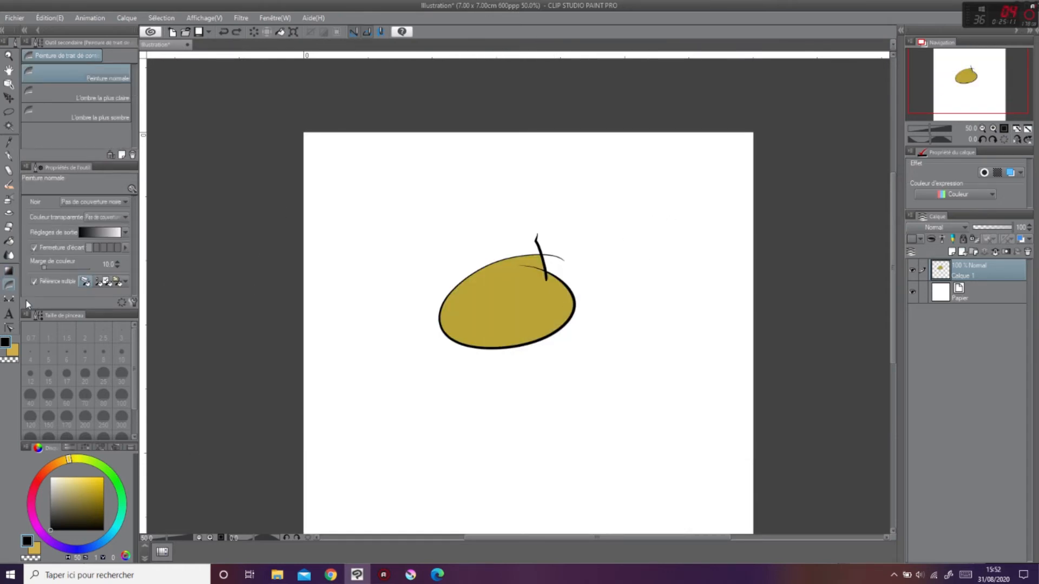
left_click(8, 300)
left_click_drag(371, 326, 522, 168)
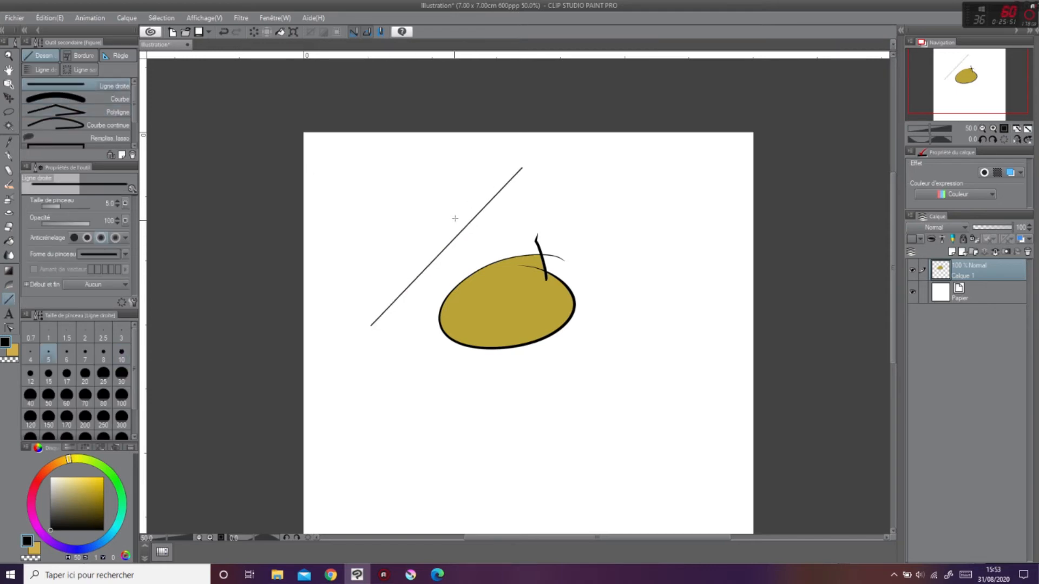
left_click(84, 101)
left_click_drag(410, 382, 421, 362)
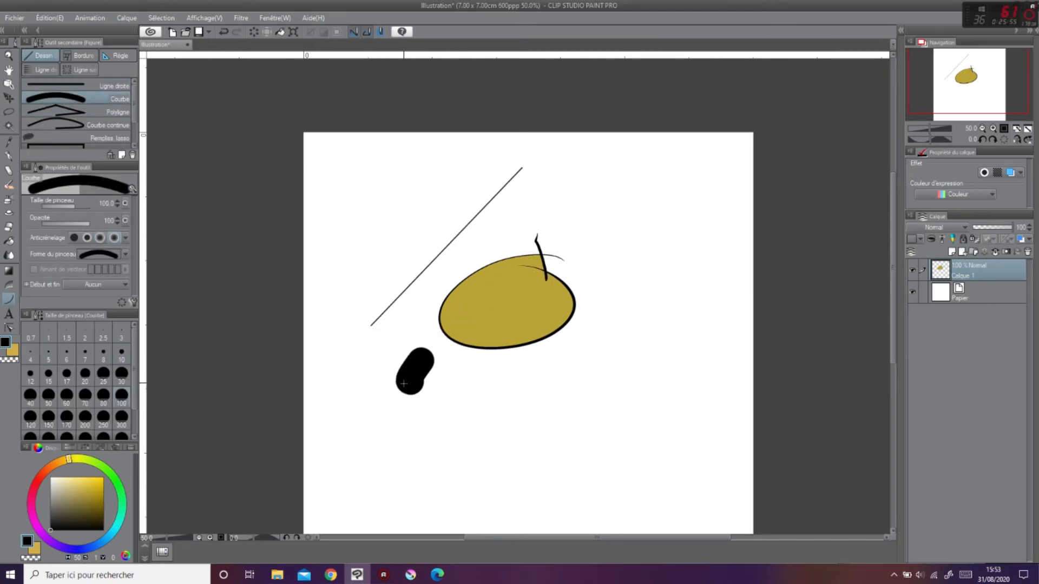
mouse_move(553, 404)
left_mouse_down()
mouse_move(568, 404)
mouse_move(693, 185)
left_mouse_up()
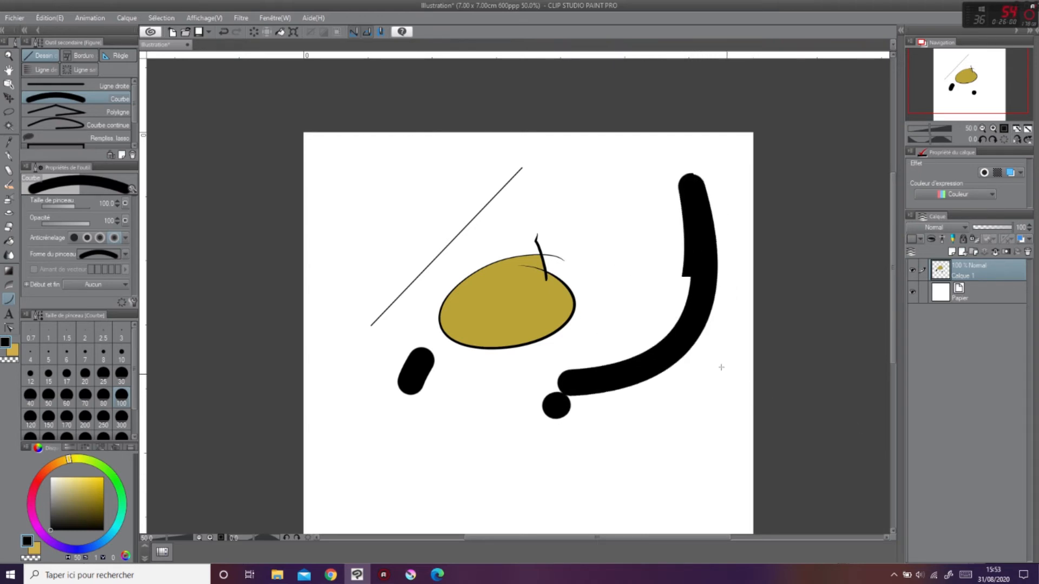
Draw a closed five-point Polyligne shape with a size 10 brush, crossing the oval and the area above it.
left_click(113, 117)
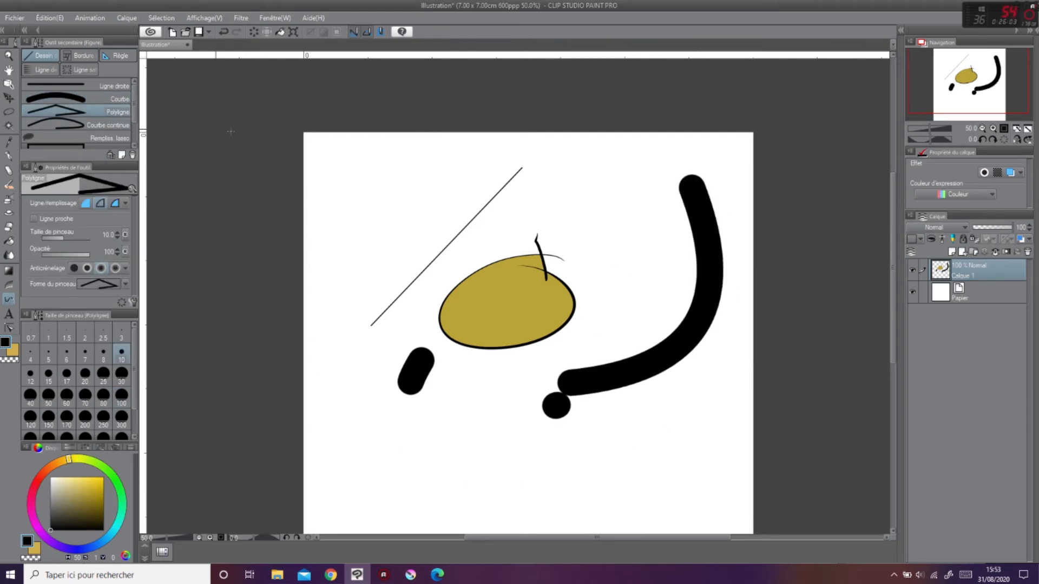
left_click(672, 312)
left_click(548, 293)
left_click(557, 222)
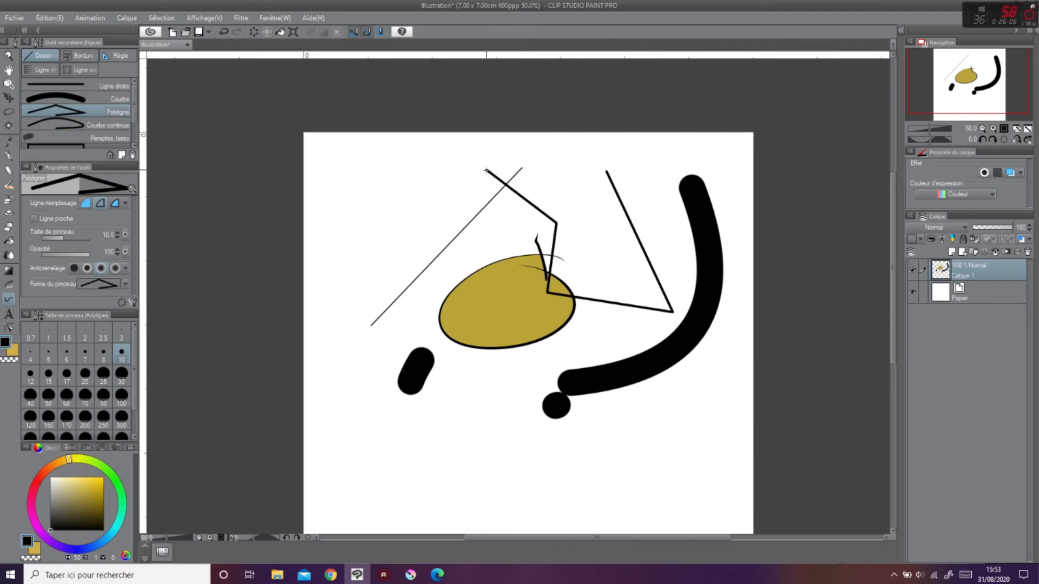
left_click(486, 169)
left_click(607, 172)
Draw a long, narrow closed shape with Courbe continue at size 5, running from the canvas's upper left to below the oval.
left_click(108, 125)
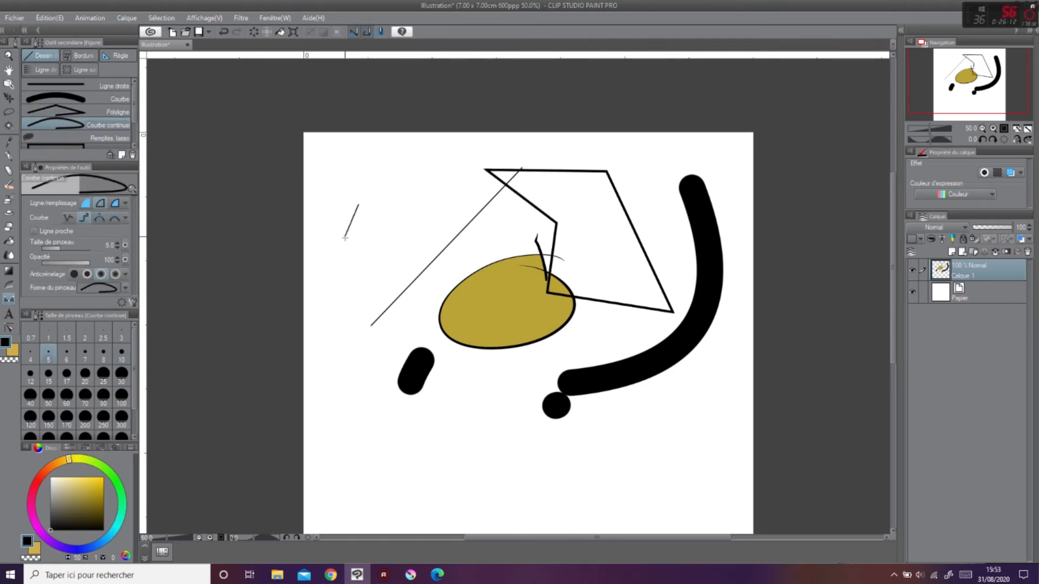
left_click(344, 257)
left_click(347, 315)
left_click(548, 418)
left_click(590, 508)
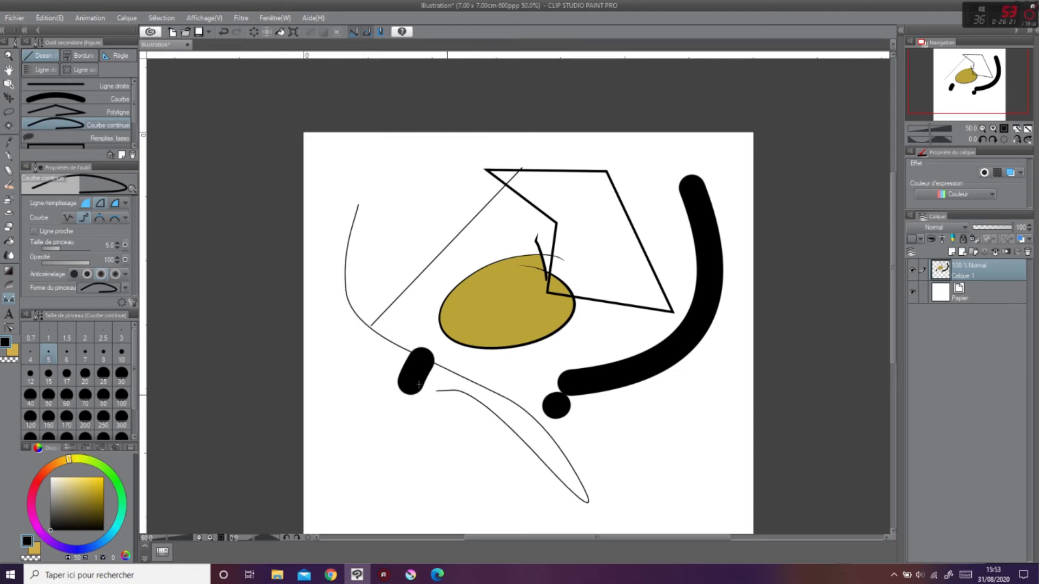
left_click(344, 327)
left_click(340, 210)
left_click(359, 205)
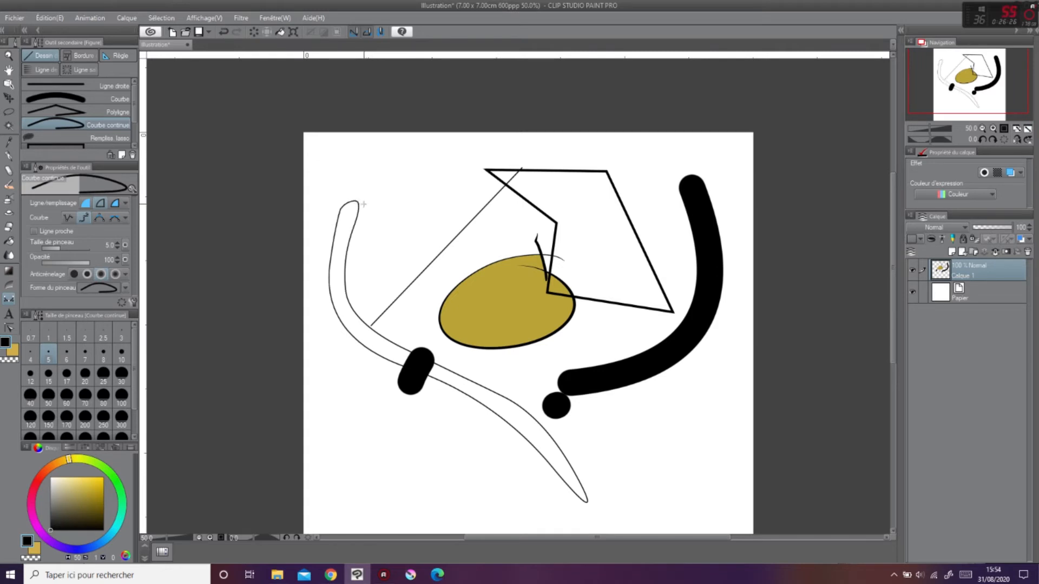
Draw a second, irregular closed Courbe continue shape just above the oval.
left_click(447, 242)
left_click(511, 199)
left_click(457, 196)
left_click(420, 181)
left_click(419, 203)
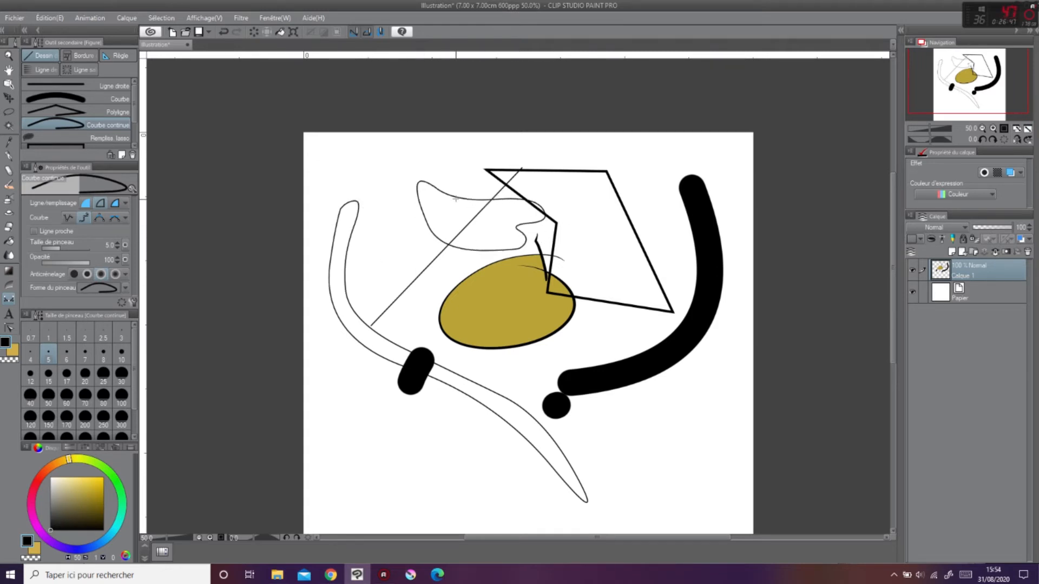
Draw a size 15 rectangle left of the oval and a size 5 circle below it.
left_click_drag(135, 123, 131, 152)
left_click(116, 118)
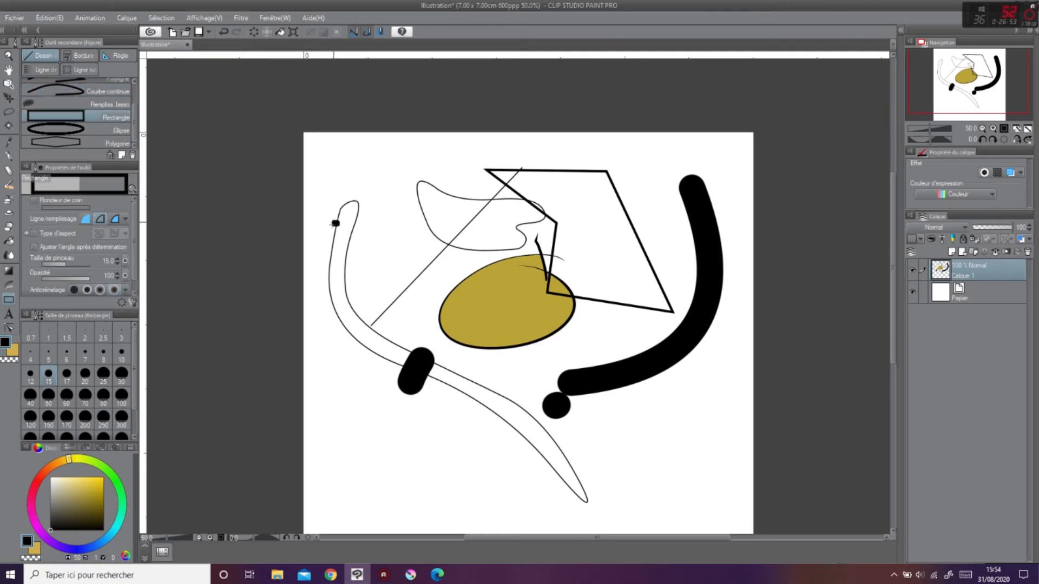
left_click_drag(336, 224, 456, 298)
left_click(110, 130)
left_click_drag(387, 380, 504, 496)
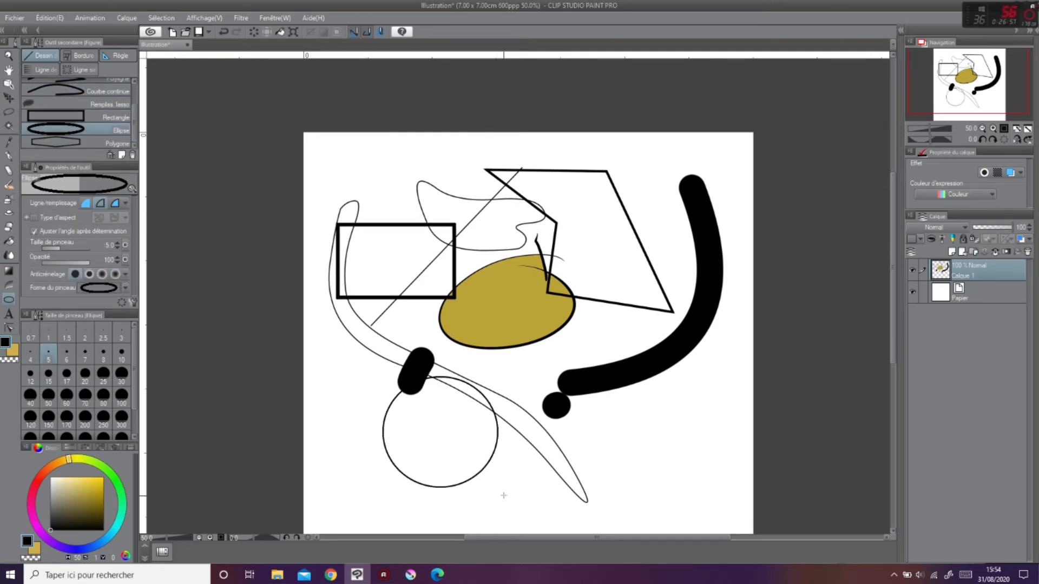
Try Cadre rectangle with one comic frame in the canvas's lower-right corner and another above it.
left_click(80, 56)
left_click(119, 86)
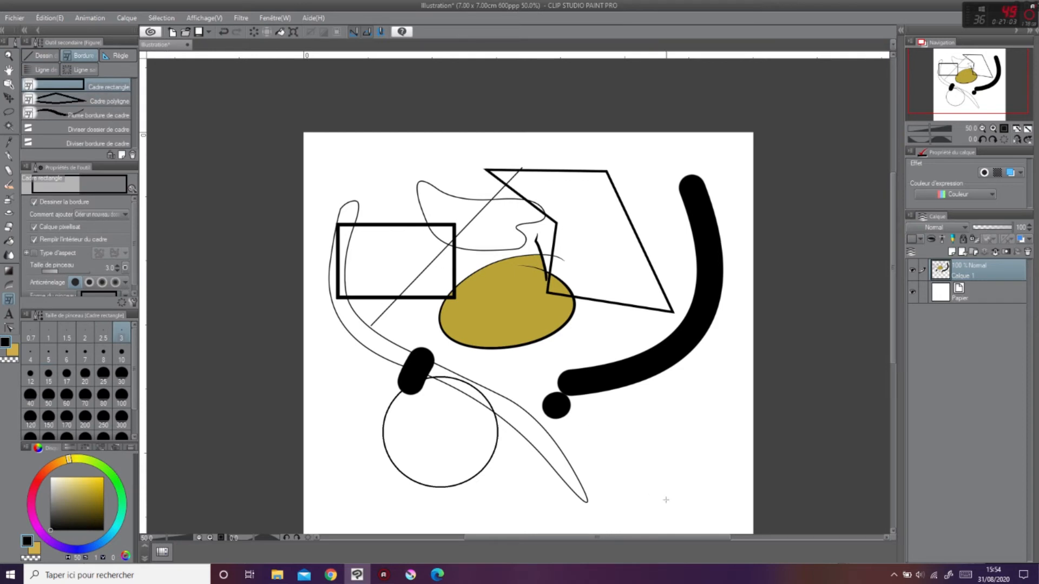
left_click_drag(735, 517, 639, 395)
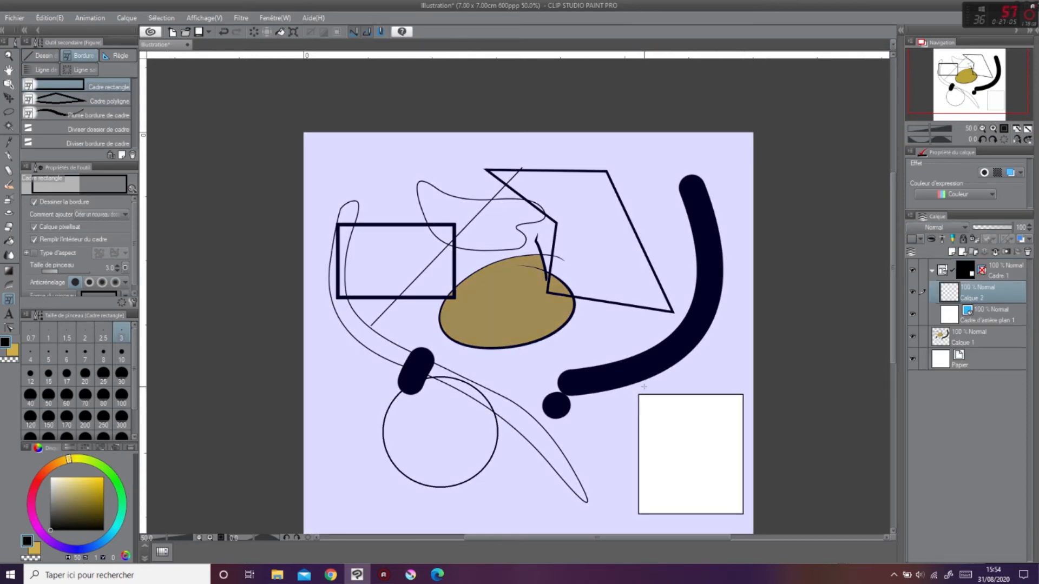
left_click_drag(742, 379, 643, 157)
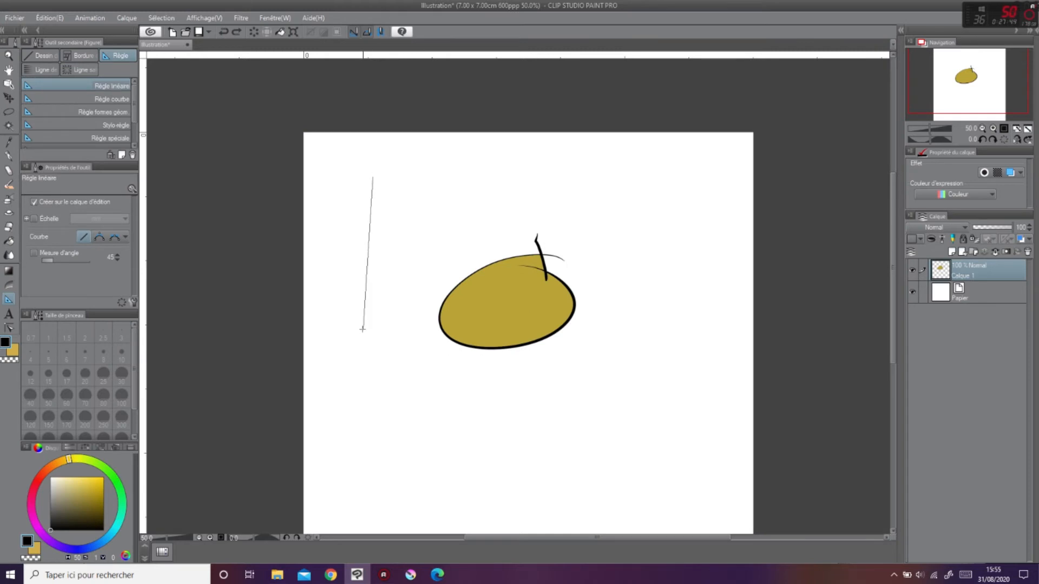
Place a slanted linear ruler above the oval and test Plume G strokes along it and away from it.
left_click_drag(362, 329, 673, 234)
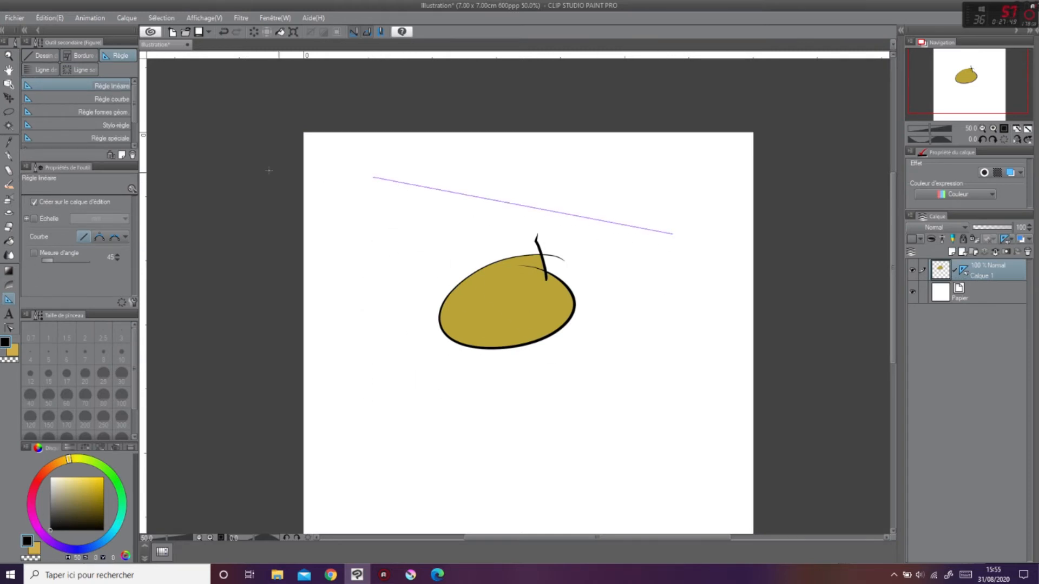
key("p")
left_click_drag(385, 178, 683, 231)
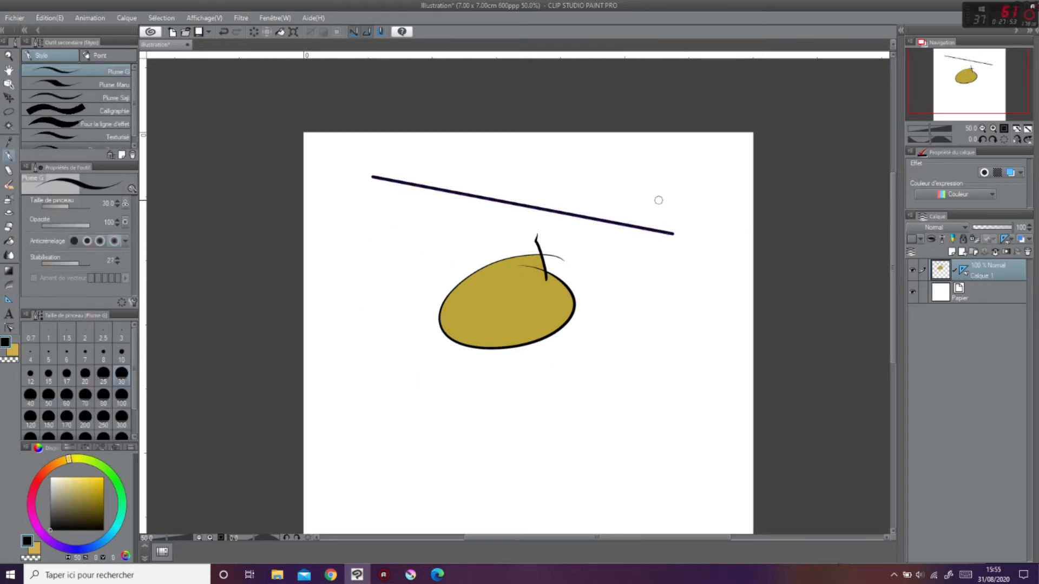
left_click_drag(424, 159, 745, 192)
Place a diagonal two-line symmetry ruler from the canvas's upper-left corner and draw mirrored Plume G strokes around the oval.
key("u")
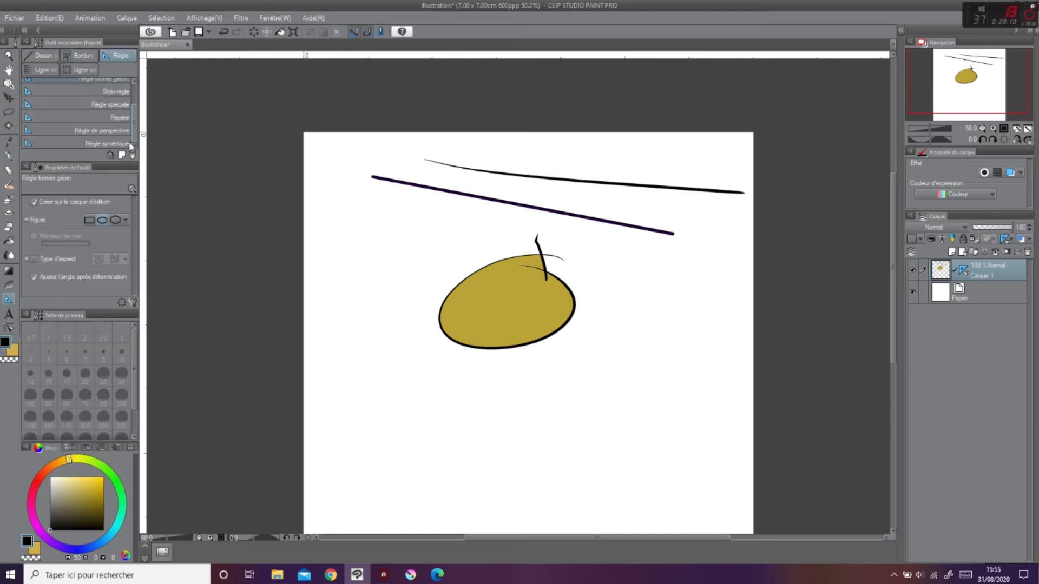
left_click_drag(305, 143, 677, 499)
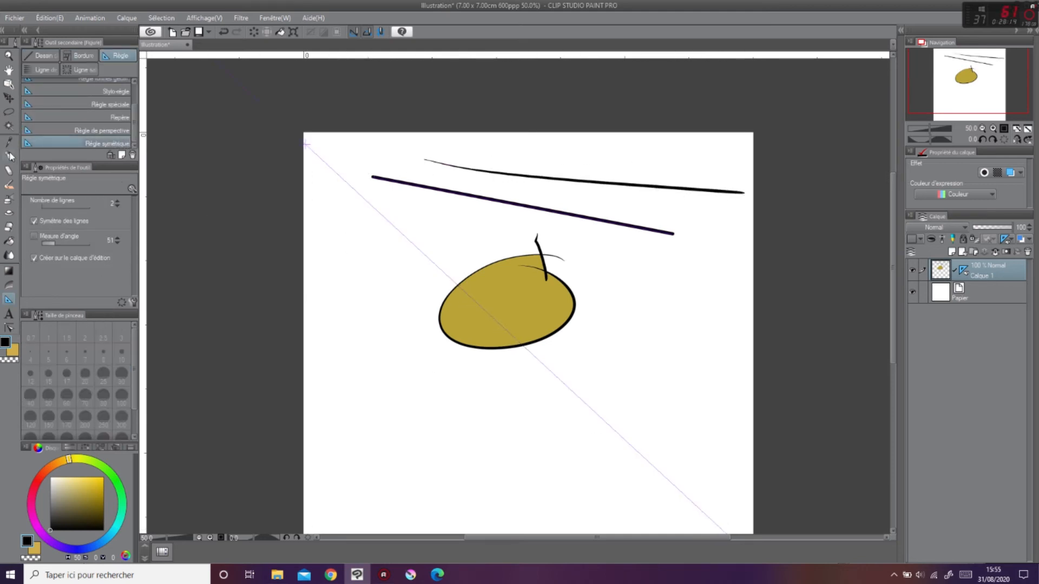
key("p")
mouse_move(407, 309)
left_mouse_down()
mouse_move(420, 371)
mouse_move(470, 437)
left_mouse_up()
left_click_drag(649, 329, 585, 428)
left_click_drag(459, 387, 469, 333)
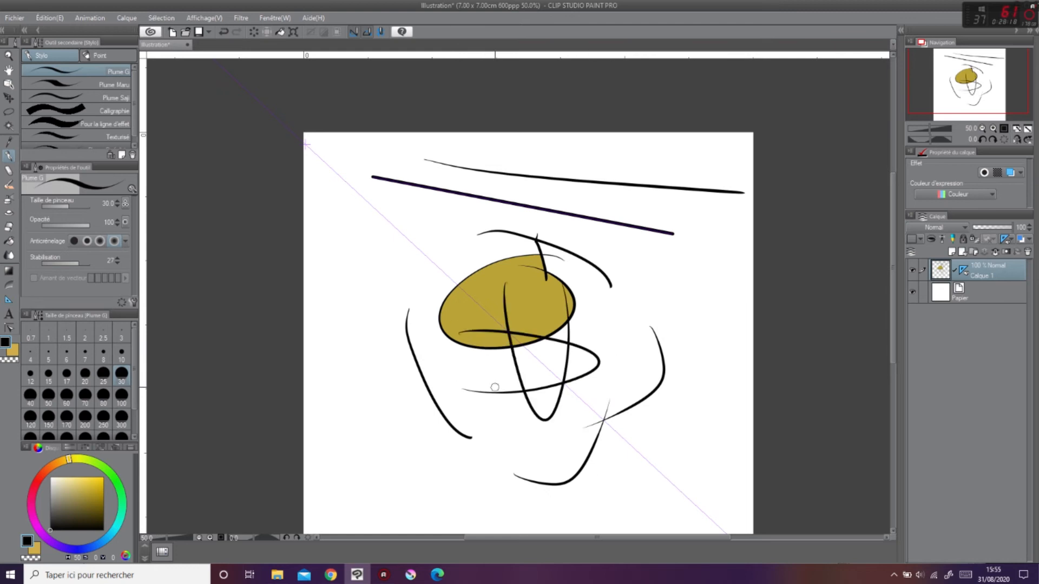
left_click_drag(495, 387, 567, 420)
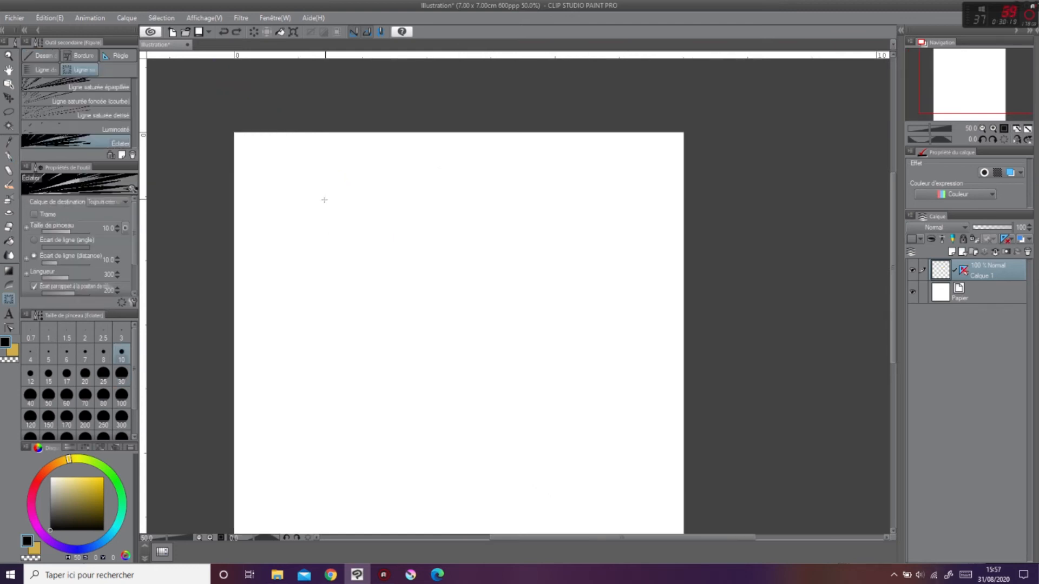
Try the Éclater and Ligne saturée éparpillée effect lines on the blank canvas.
mouse_move(492, 258)
left_mouse_down()
mouse_move(543, 294)
mouse_move(638, 508)
left_mouse_up()
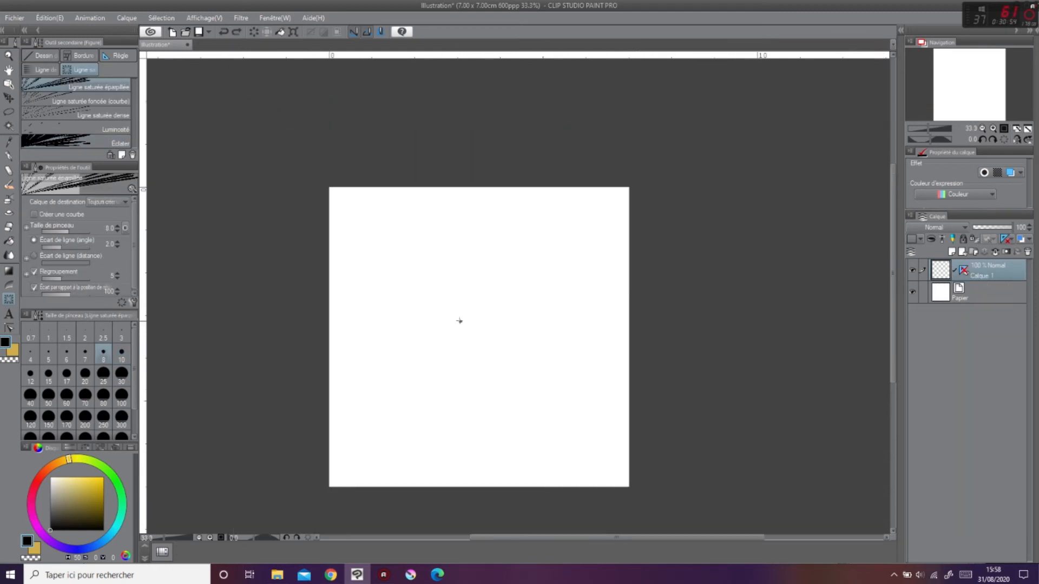
left_click_drag(459, 320, 565, 402)
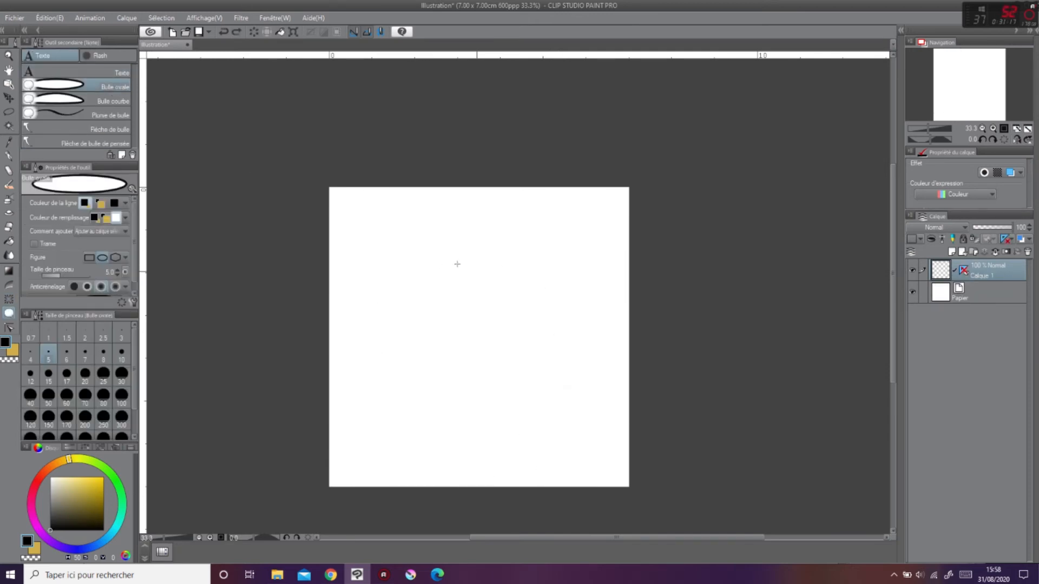
Try a Bulle ovale speech balloon with several straight Flèche de bulle tails, and undo it all.
left_click_drag(368, 240, 521, 320)
left_click(108, 129)
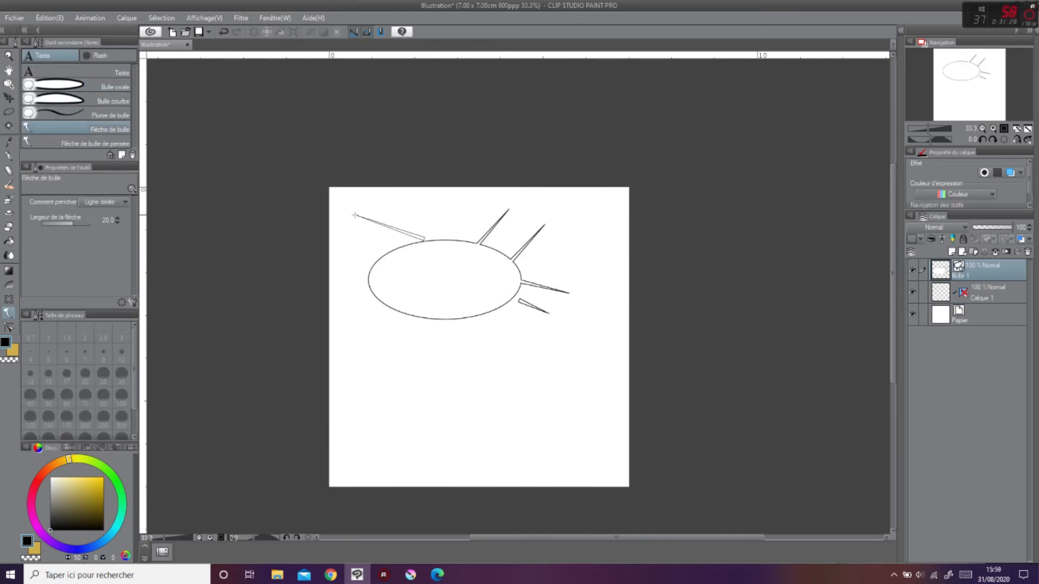
key("ctrl+z")
key("ctrl+z")
key("ctrl+z")
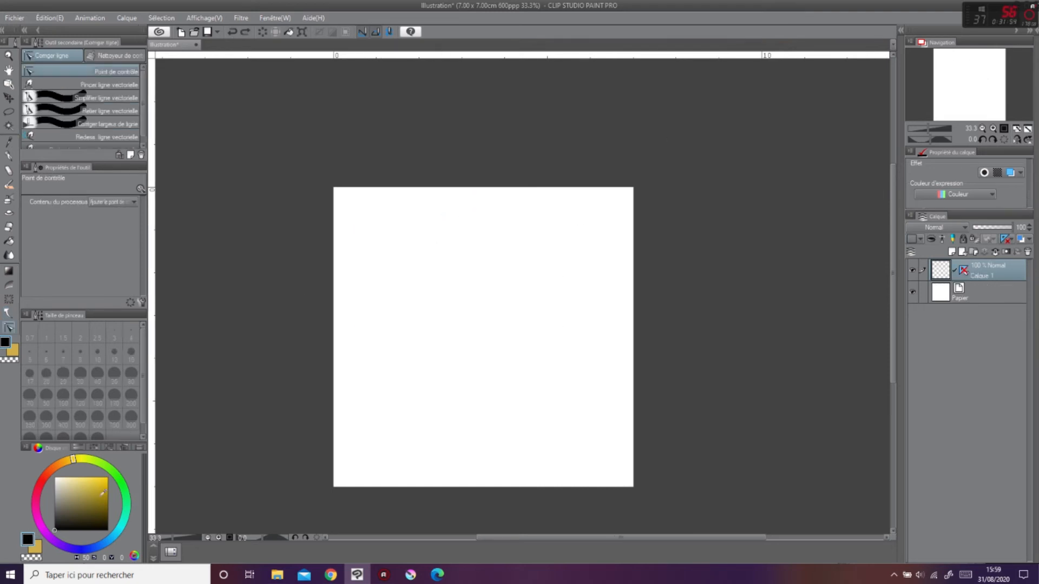
Examine the colour palettes in turn: colour wheel, RGB sliders, standard colour set, intermediate colours and approximate colours.
mouse_move(98, 468)
left_mouse_down()
mouse_move(60, 541)
mouse_move(1, 499)
left_mouse_up()
left_click(79, 447)
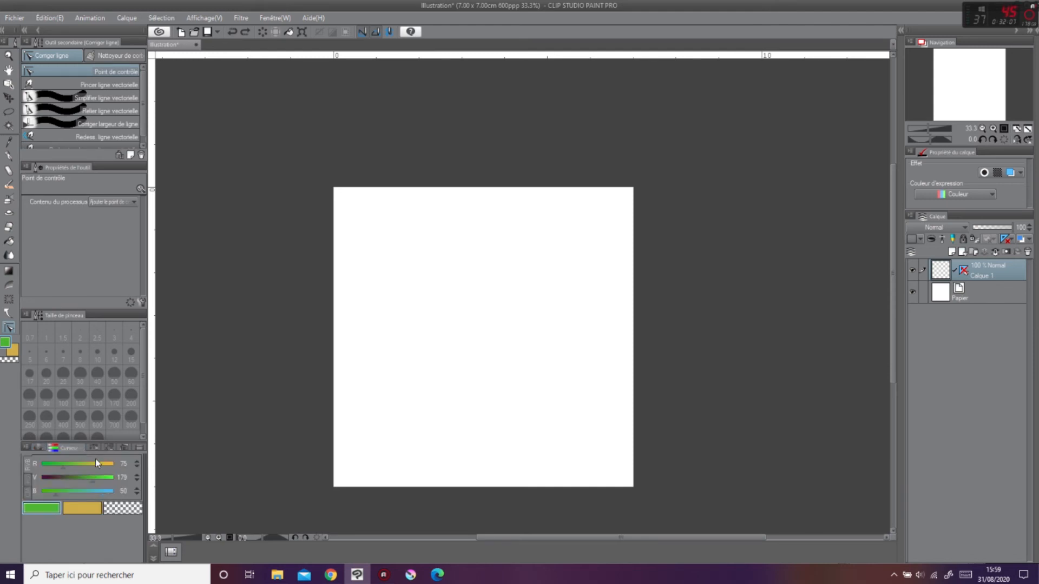
left_click(93, 448)
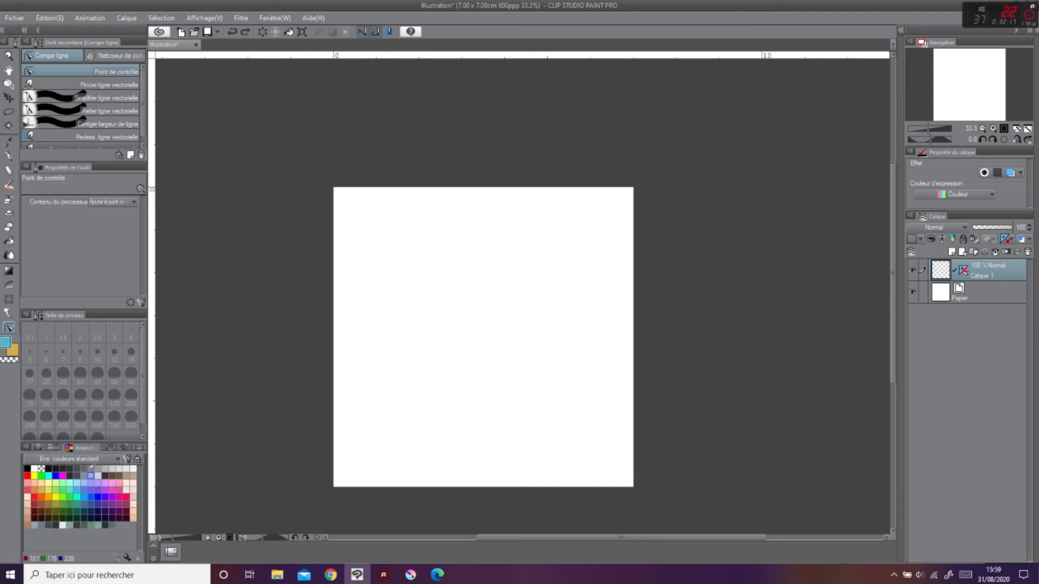
left_click(106, 448)
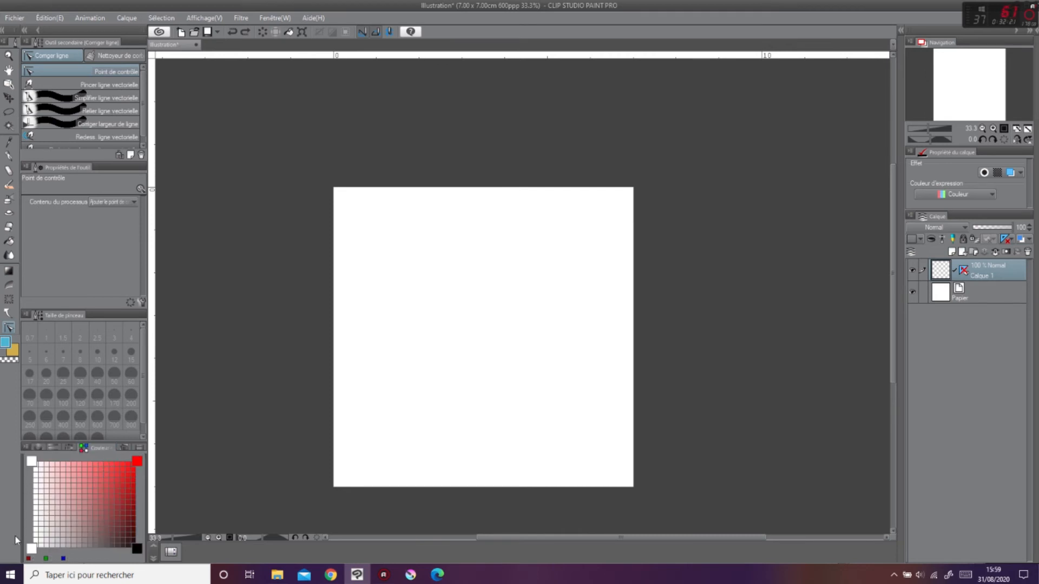
left_click(130, 448)
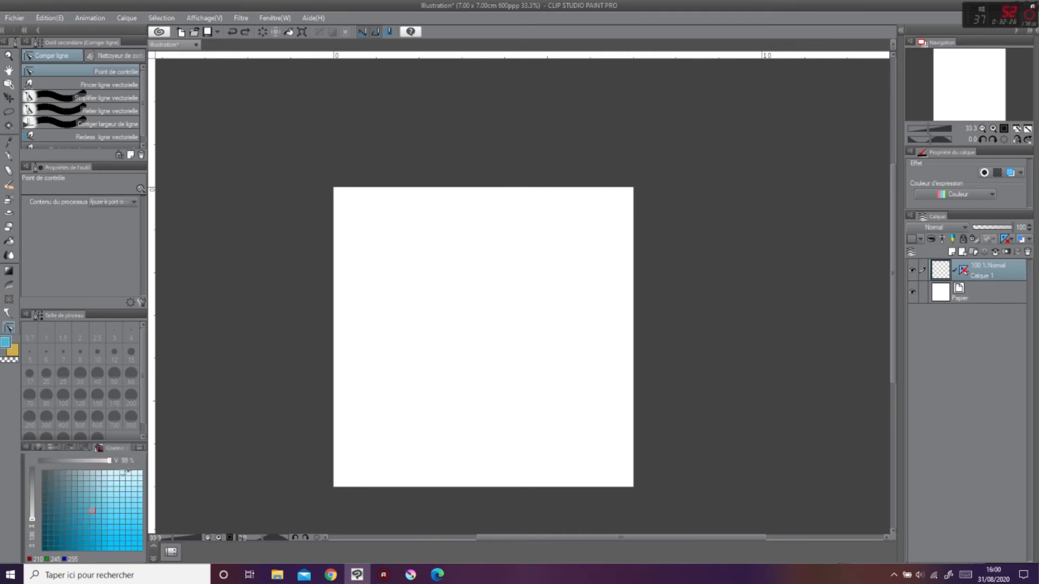
left_click(38, 448)
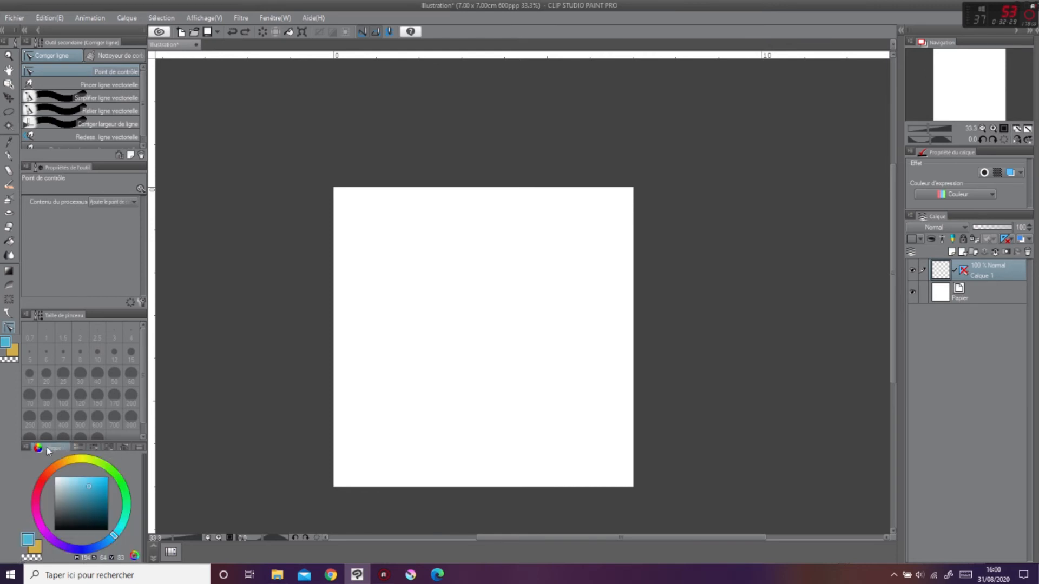
left_click(123, 448)
left_click(124, 449)
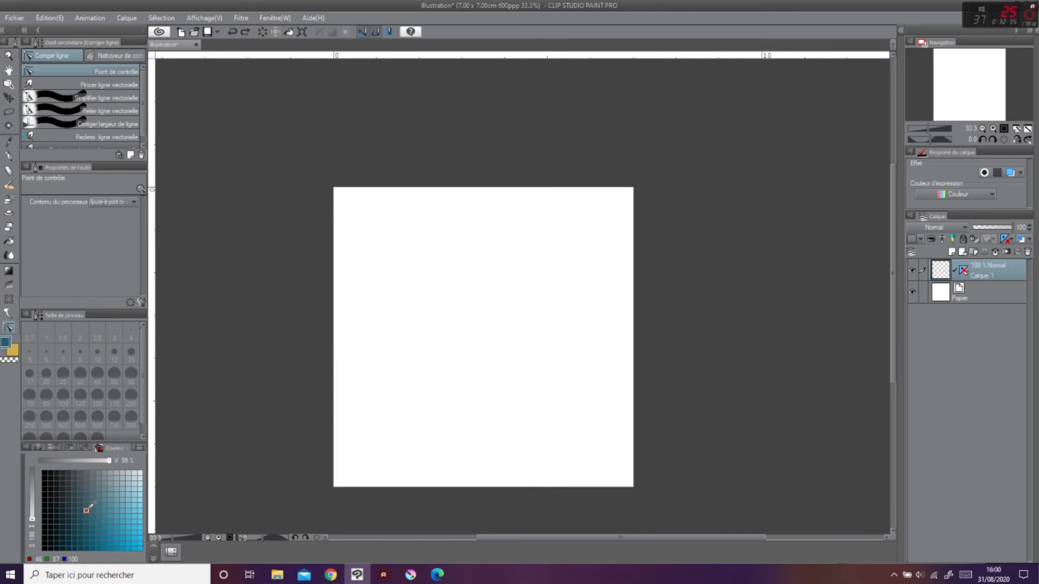
Open the material library and browse the All materials, Download and Color pattern categories.
left_click(901, 31)
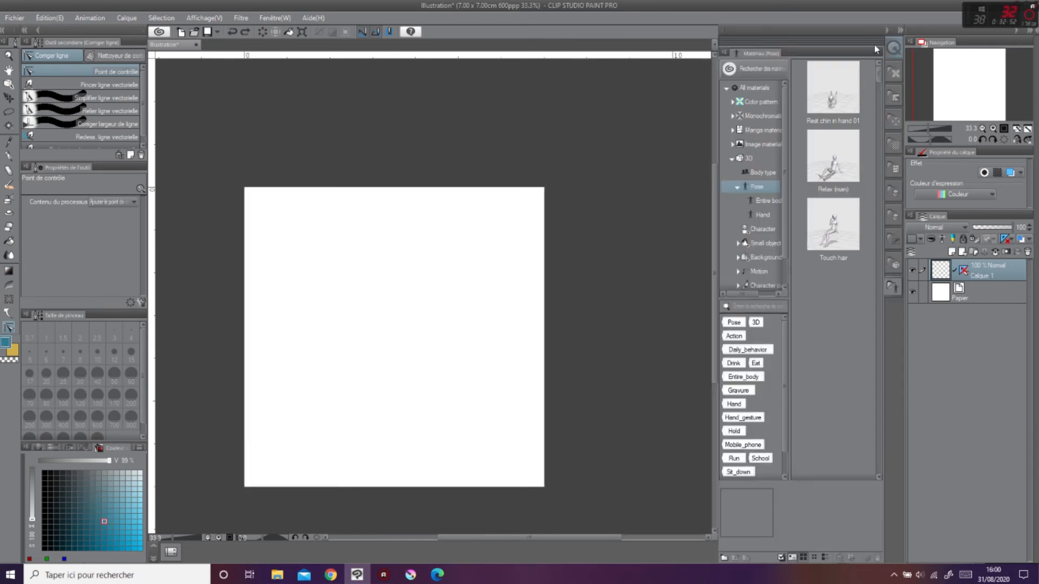
left_click(773, 89)
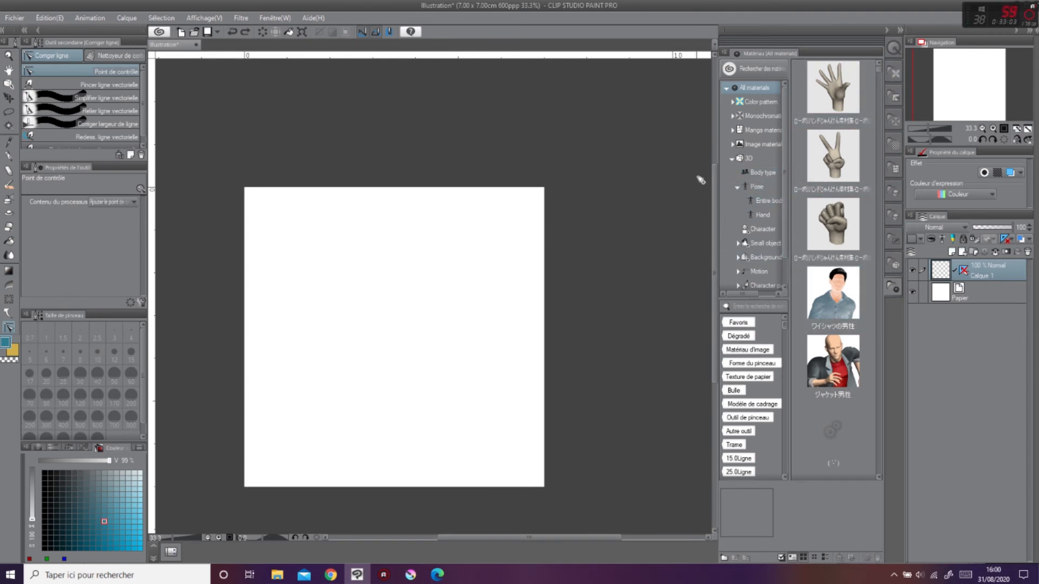
left_click_drag(784, 220, 783, 263)
left_click(758, 283)
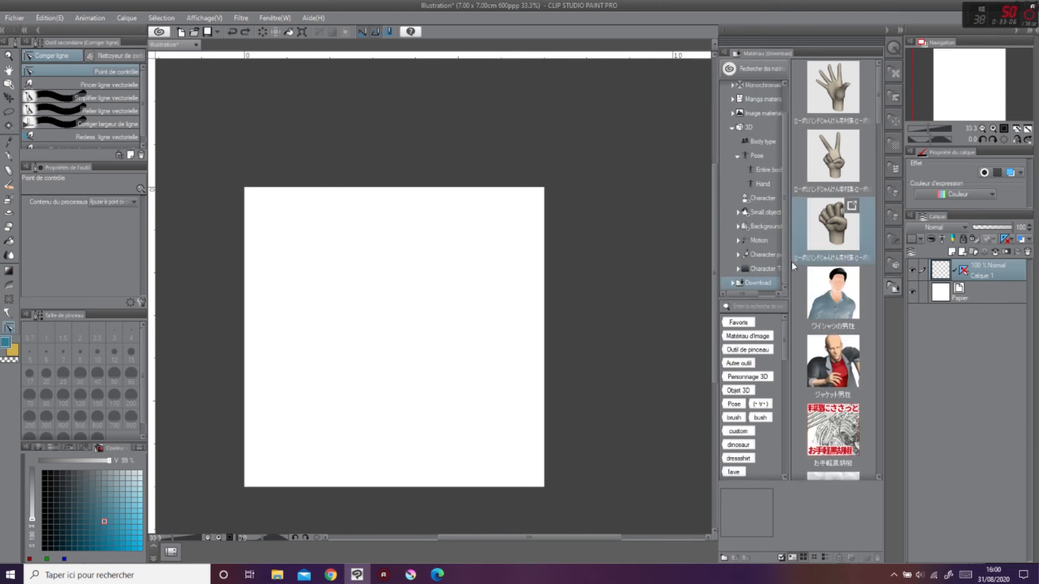
scroll(738, 284, "up", 3)
left_click(760, 102)
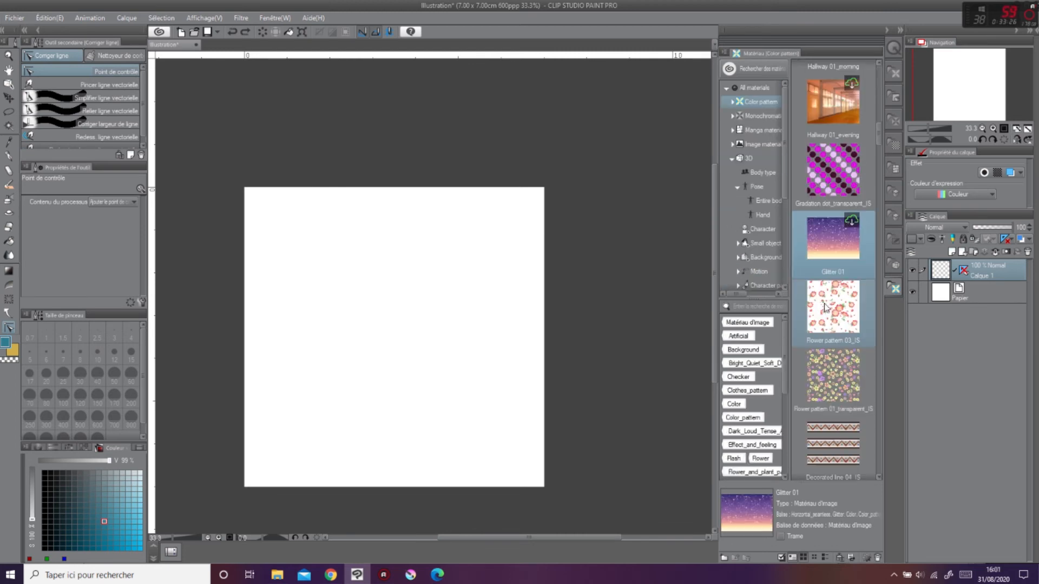
Try the Flower pattern 03_IS material on the whole canvas and undo its placement.
left_click_drag(833, 307, 478, 363)
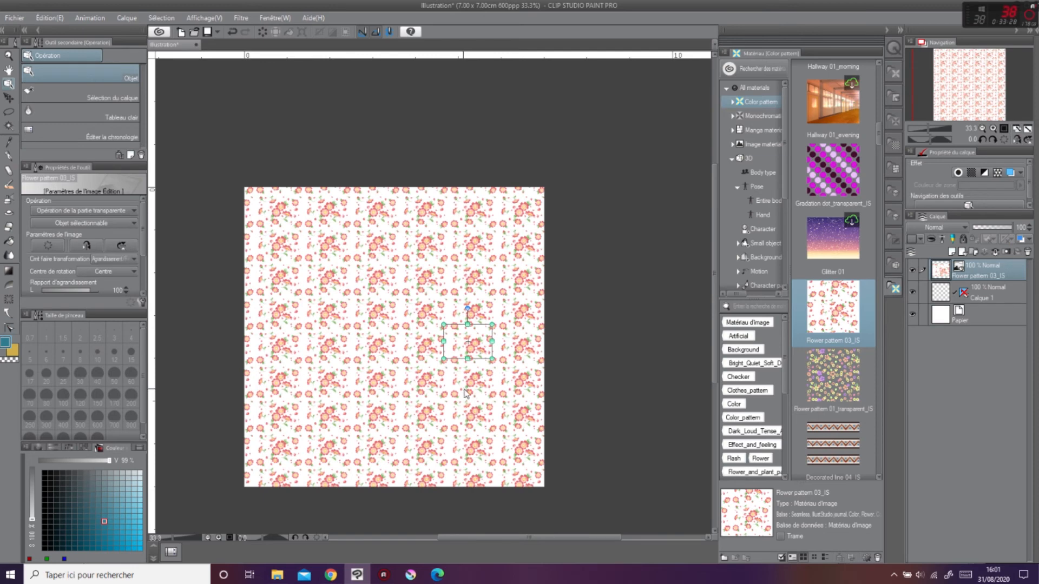
key("ctrl+z")
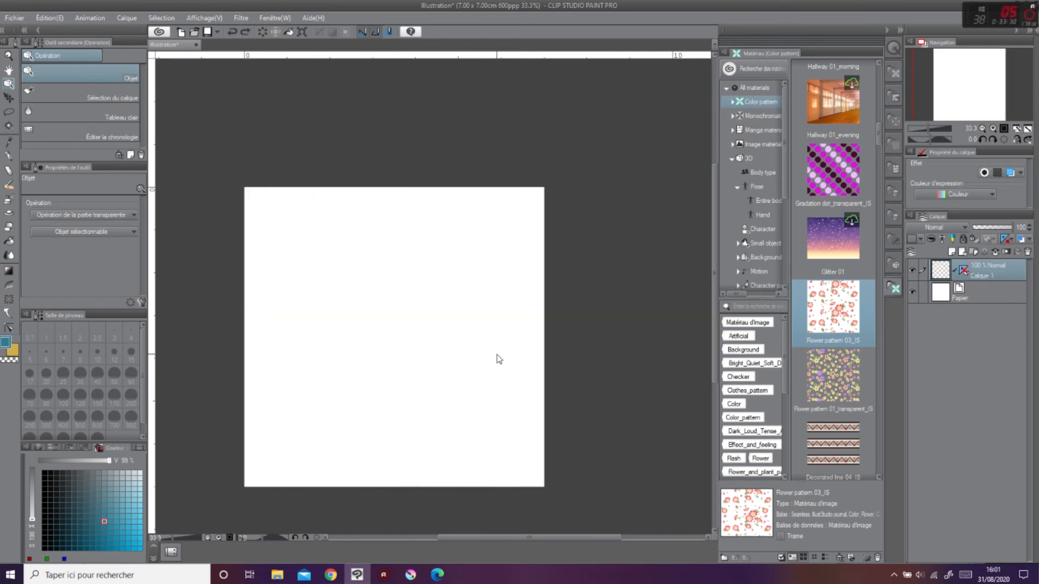
Try drawing an oval with Plume G, selecting its interior and filling it with the Flower pattern 03_IS material.
left_click(9, 156)
mouse_move(400, 253)
left_mouse_down()
mouse_move(449, 303)
mouse_move(385, 278)
left_mouse_up()
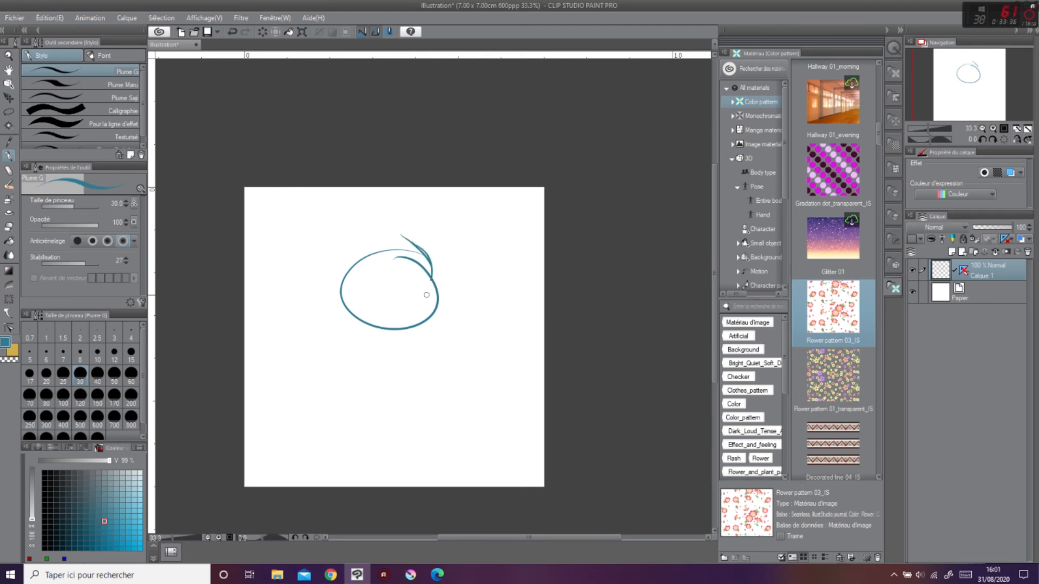
left_click(8, 125)
left_click(397, 300)
left_click_drag(889, 280, 387, 301)
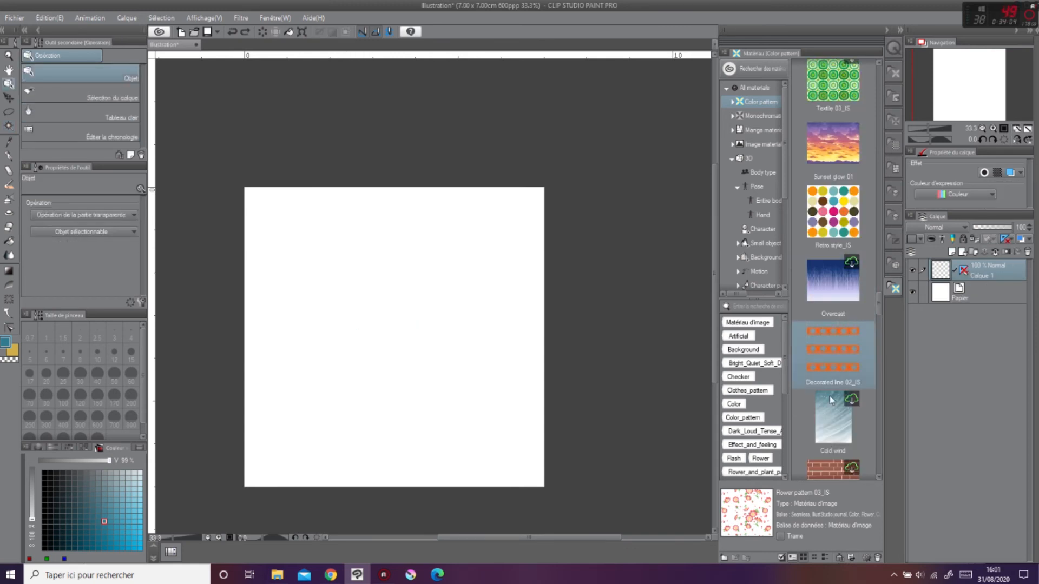
Browse the monochromatic pattern materials, including the Cross-hatching, Basic, Pattern and Texture categories.
left_click(760, 116)
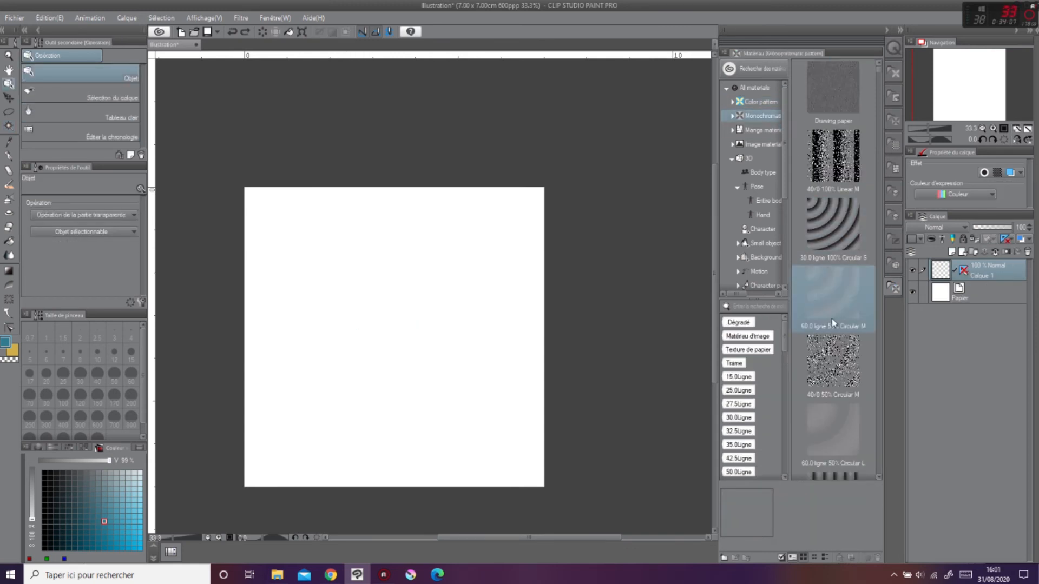
left_click(733, 116)
left_click(762, 159)
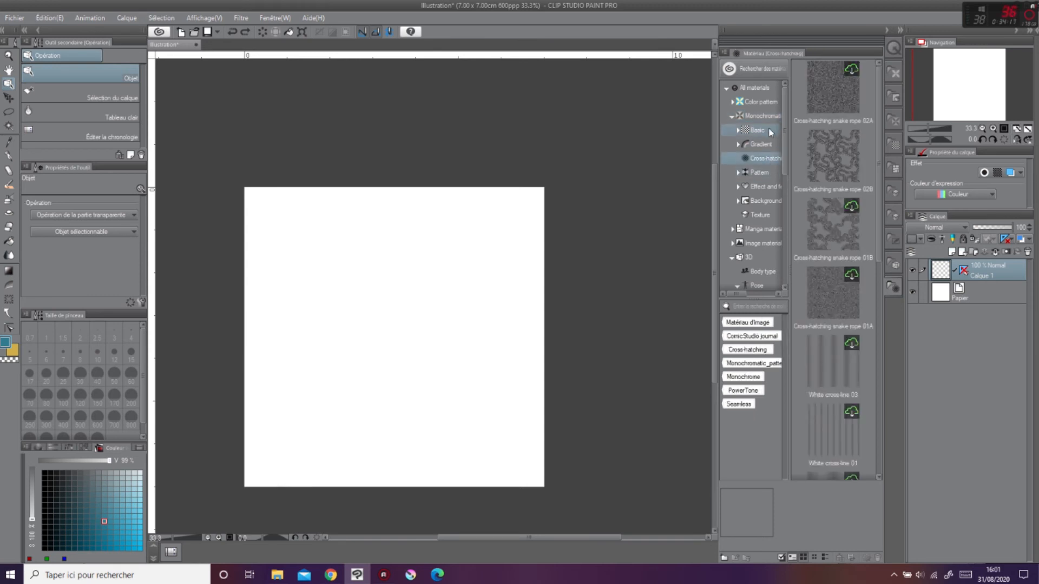
left_click(758, 130)
left_click(760, 172)
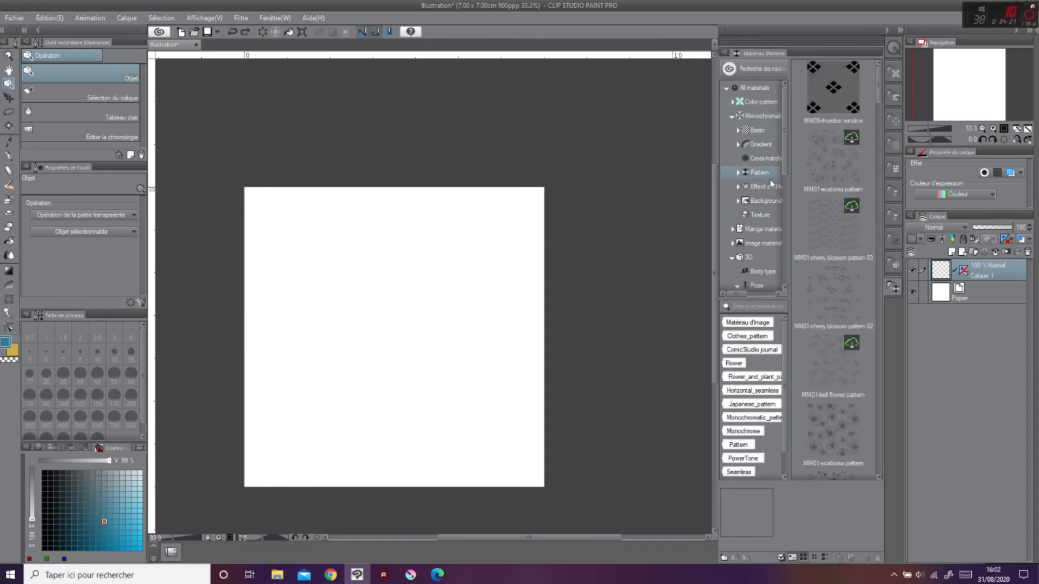
left_click(738, 173)
left_click(764, 215)
left_click_drag(784, 116, 781, 160)
left_click(760, 145)
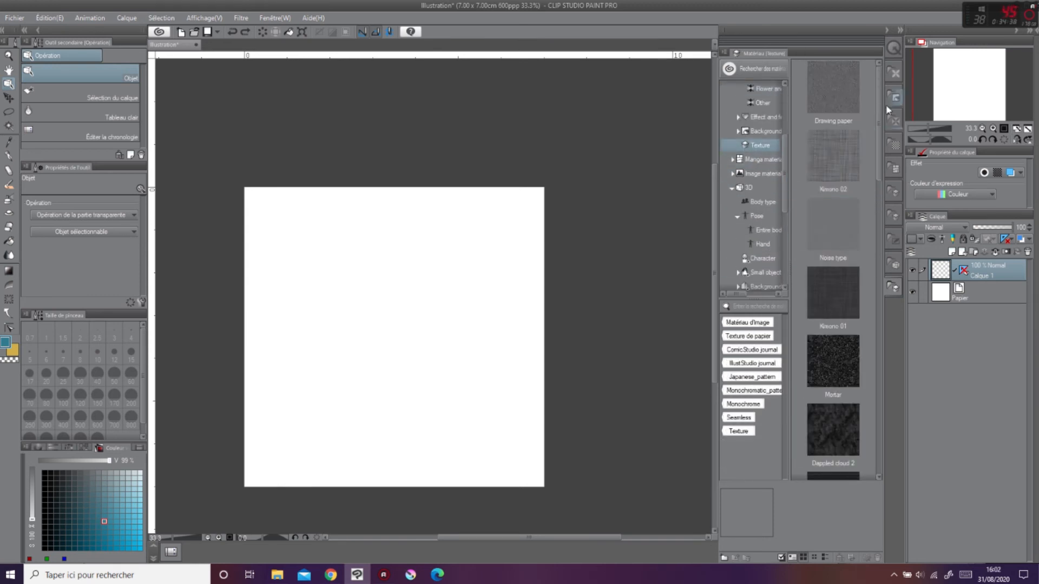
Examine individual Texture materials, including Kimono 02, Kimono 01 and Mortar.
left_click(833, 160)
left_click(833, 298)
left_click(834, 363)
mouse_move(879, 147)
left_mouse_down()
mouse_move(898, 472)
mouse_move(861, 151)
left_mouse_up()
left_click(832, 162)
left_click(832, 230)
left_click(834, 94)
Browse the manga materials, the 3D hand poses and the Download materials.
left_click(766, 160)
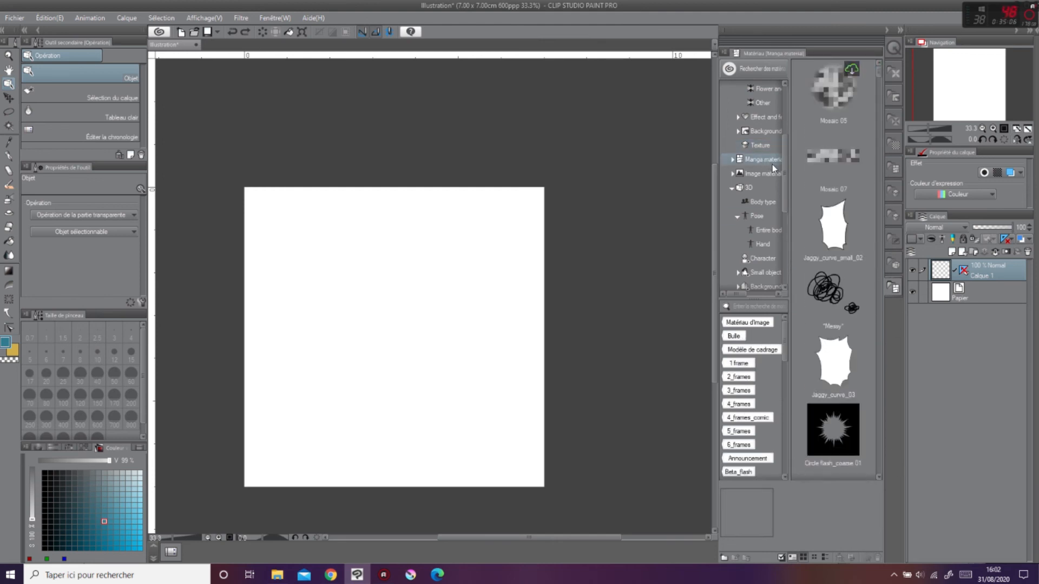
left_click_drag(878, 76, 873, 183)
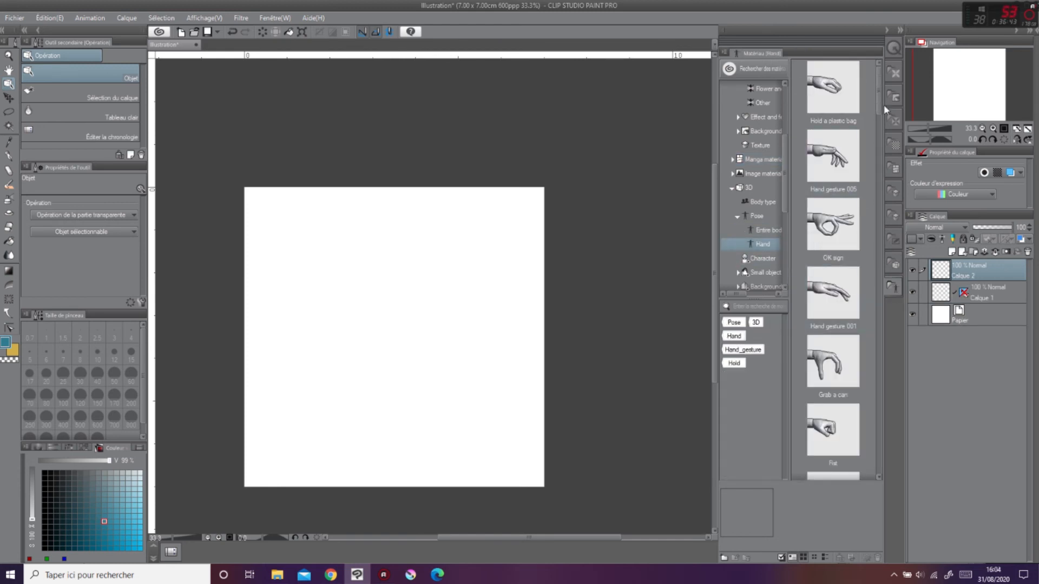
left_click_drag(882, 106, 885, 257)
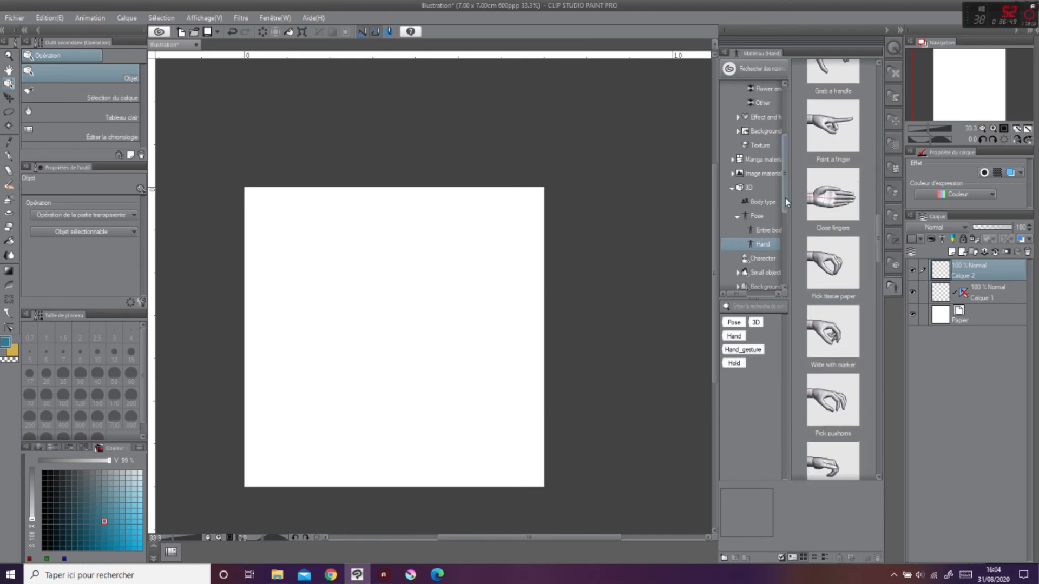
scroll(779, 195, "down", 3)
left_click(768, 181)
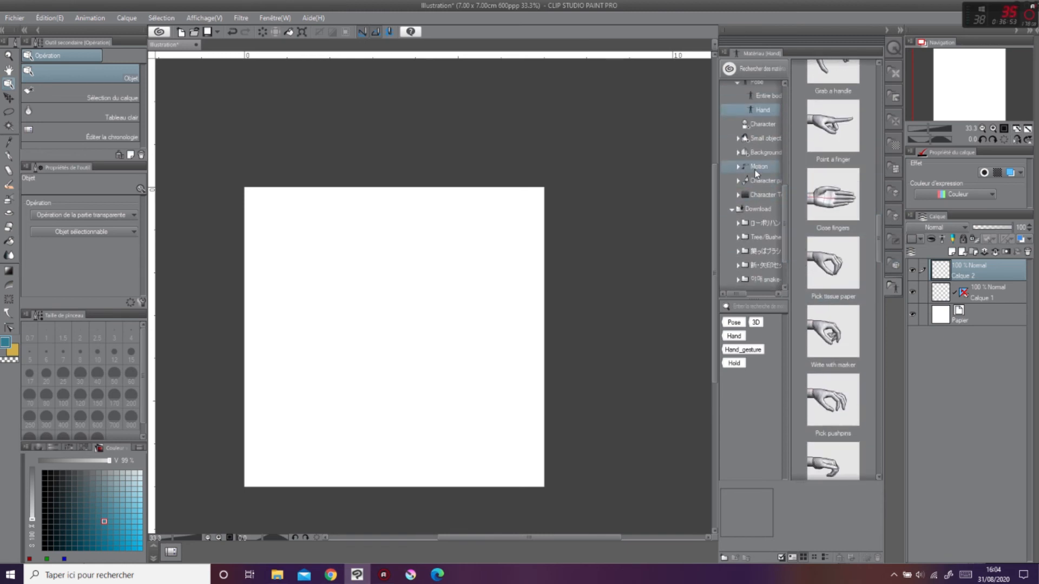
left_click(769, 210)
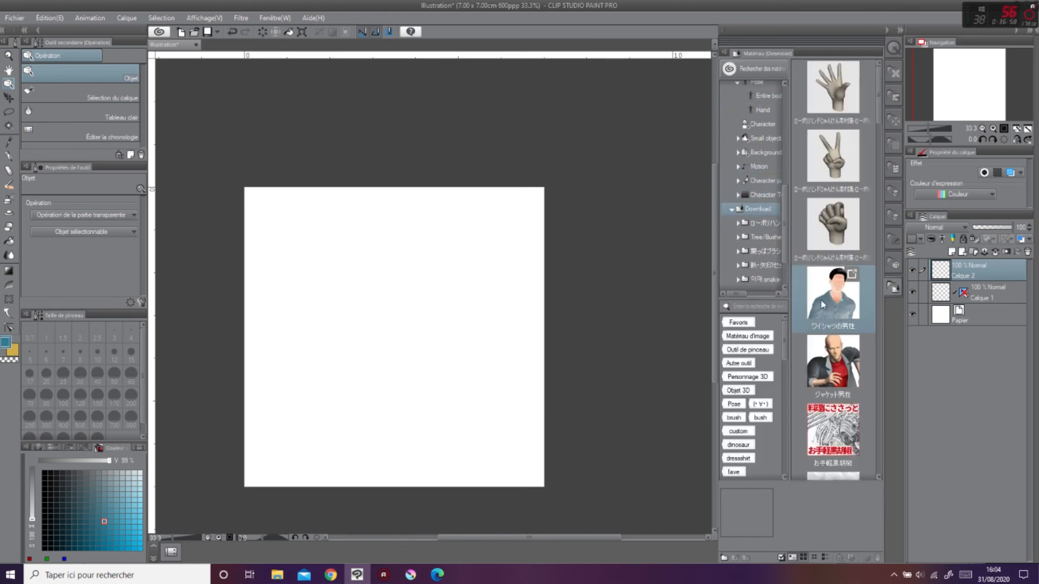
Place the Running right front pose from the Entire body materials on the canvas and collapse the material palette.
left_click(768, 96)
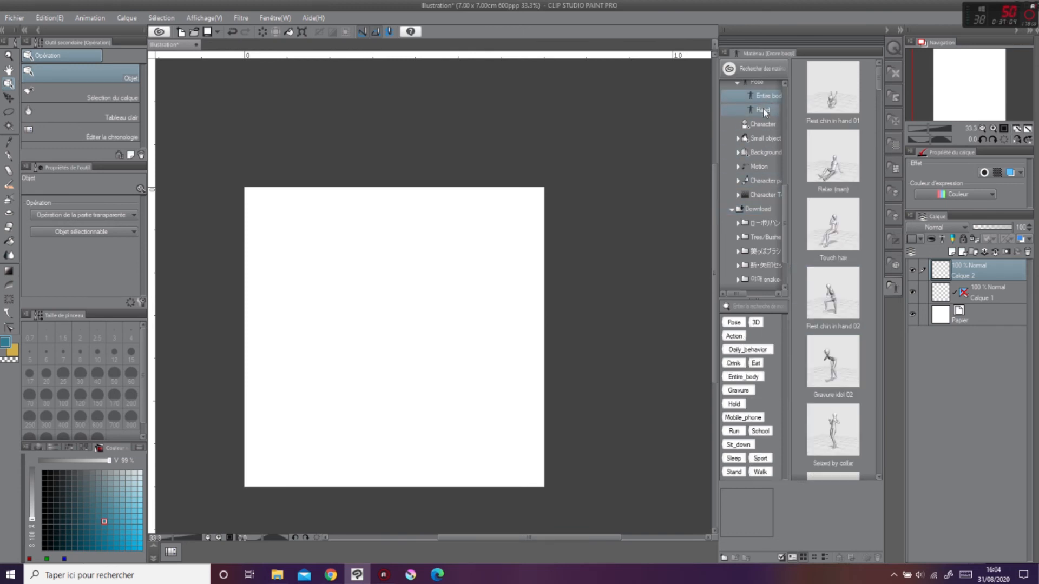
left_click_drag(880, 89, 864, 200)
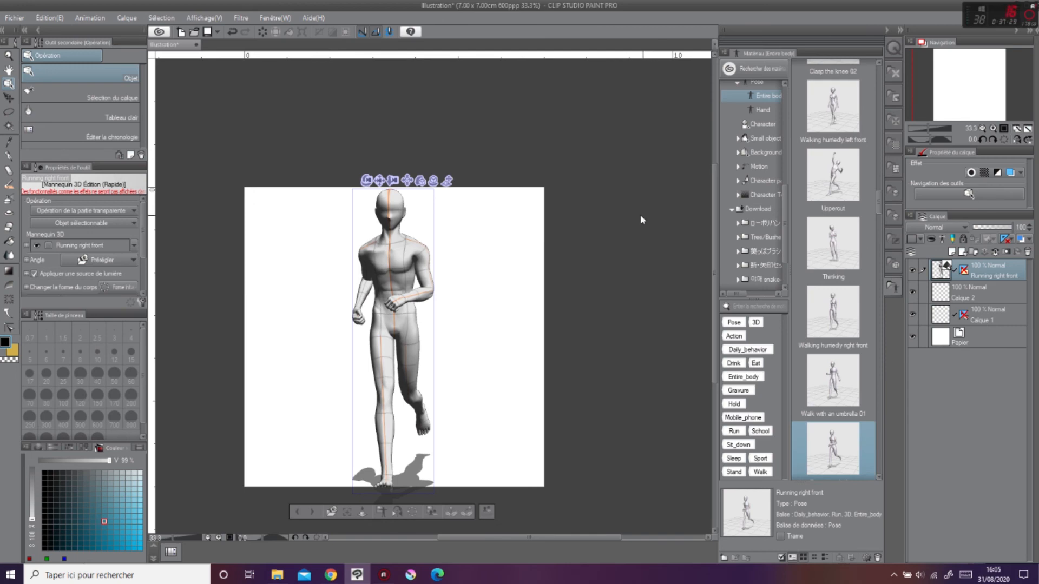
left_click(899, 31)
Reposition and rotate the running mannequin in the 3D space with its movement controls.
left_click_drag(456, 181, 497, 119)
left_click_drag(509, 141, 531, 527)
mouse_move(549, 182)
left_mouse_down()
mouse_move(631, 187)
mouse_move(549, 185)
left_mouse_up()
Raise the mannequin's rear foot so that its lower leg kicks up behind the body.
left_click(993, 128)
left_click(531, 347)
left_click_drag(533, 509, 633, 504)
left_click(543, 391)
left_click_drag(542, 389, 592, 301)
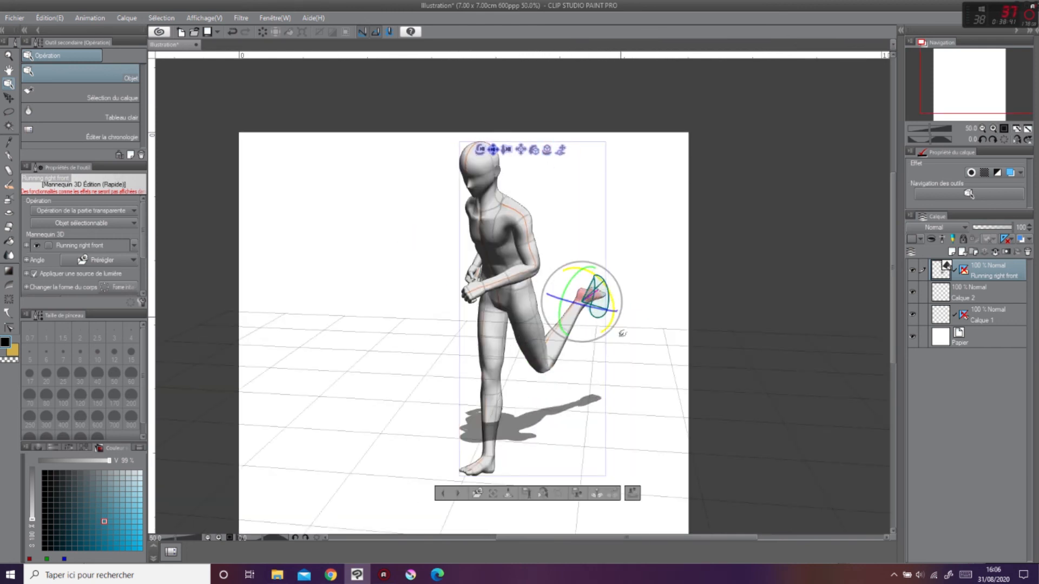
Select the mannequin's head and pelvis in turn and pull the pelvis upward to adjust the running pose.
left_click(506, 279)
scroll(512, 273, "up", 1)
left_click(464, 130)
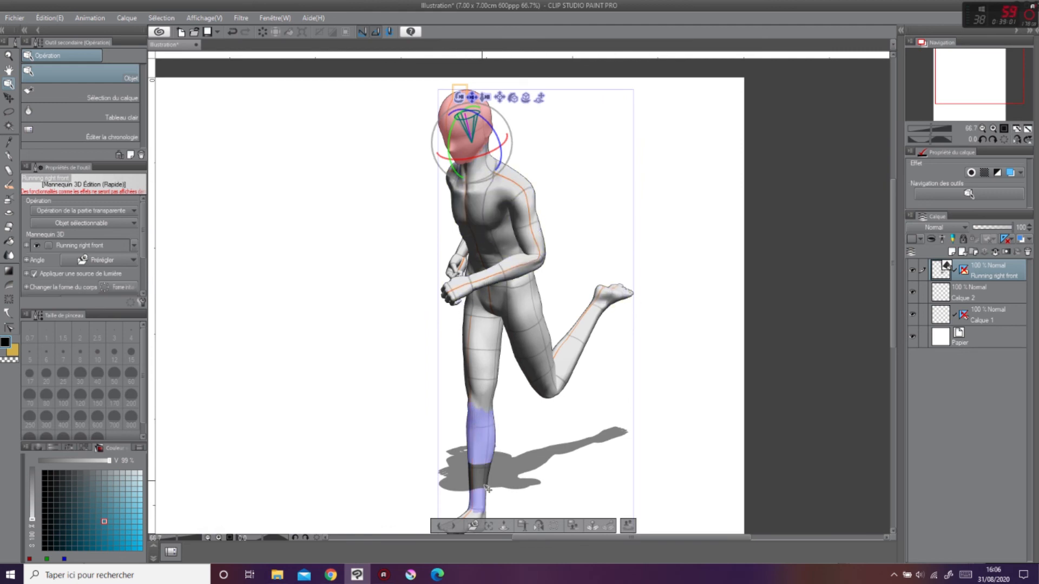
left_click(495, 295)
left_click_drag(483, 281, 498, 243)
left_click(495, 243)
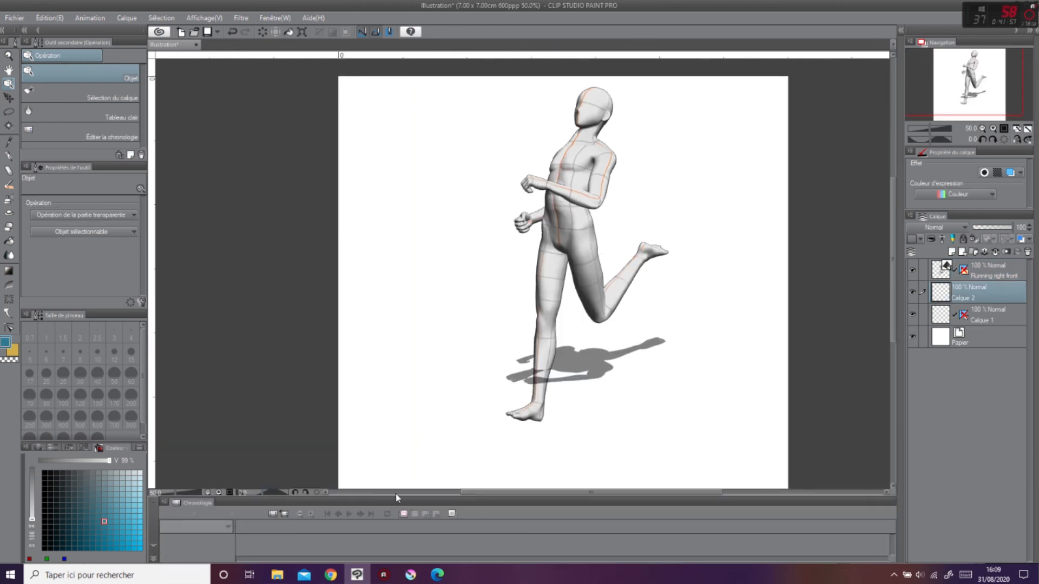
Create a new timeline for the illustration and enlarge the timeline palette to show all layer tracks.
left_click_drag(892, 327, 902, 336)
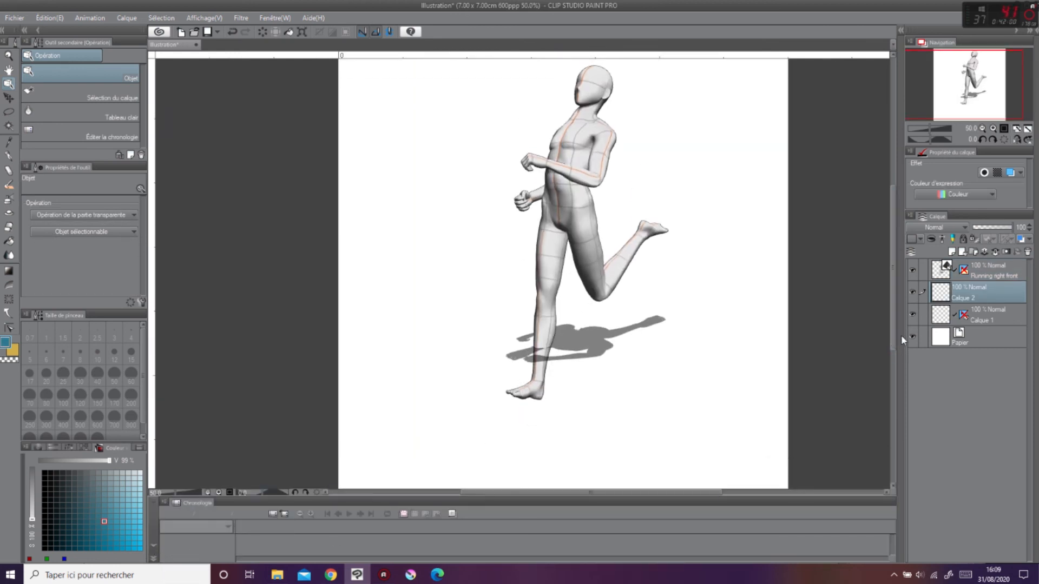
left_click(271, 514)
left_click(606, 244)
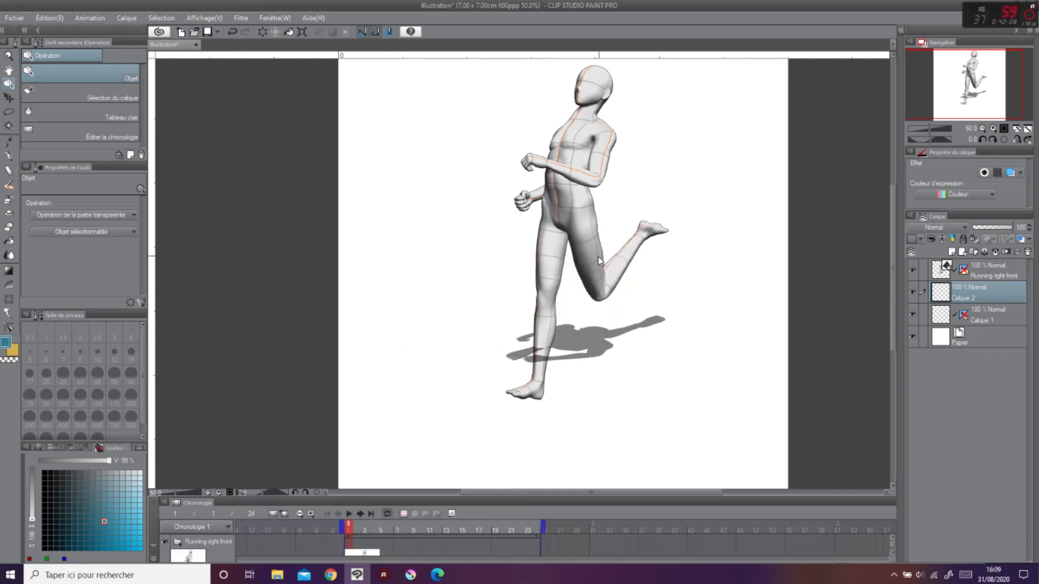
left_click_drag(402, 491, 458, 299)
Add an animation folder above the Running right front layer and create four cels in it, starting at frame 2.
left_click(357, 366)
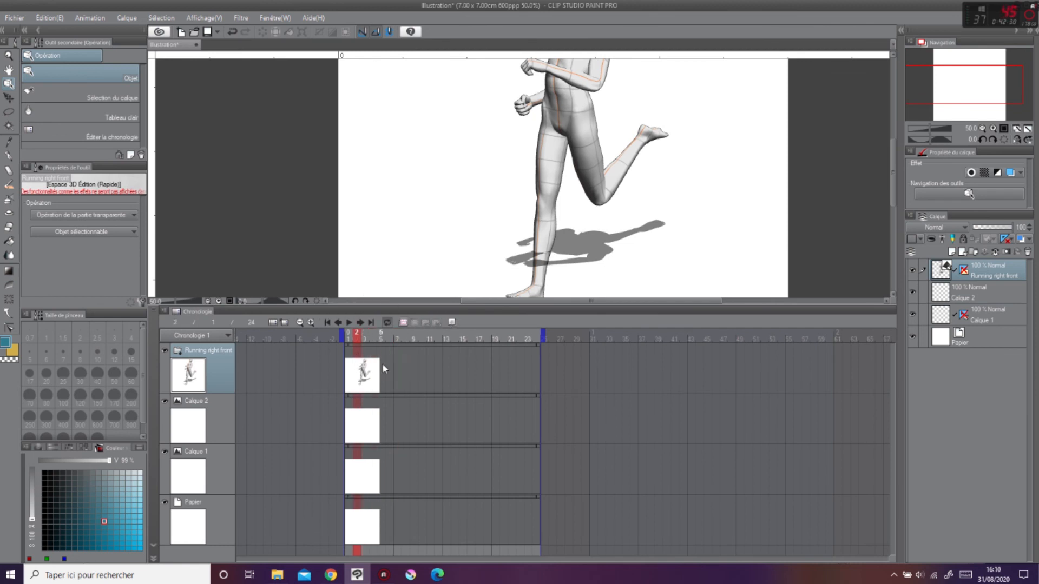
left_click(404, 323)
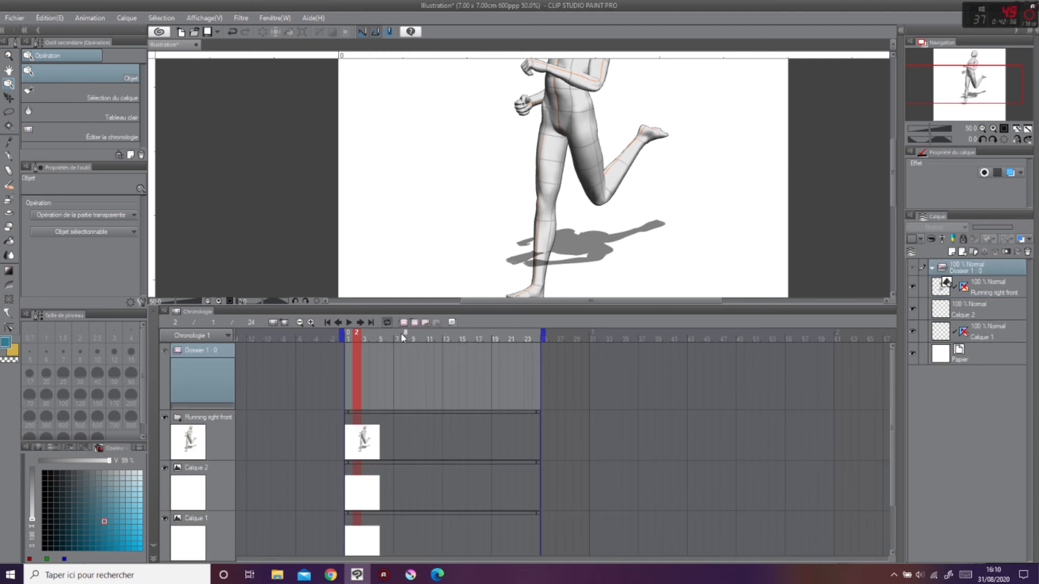
left_click(414, 323)
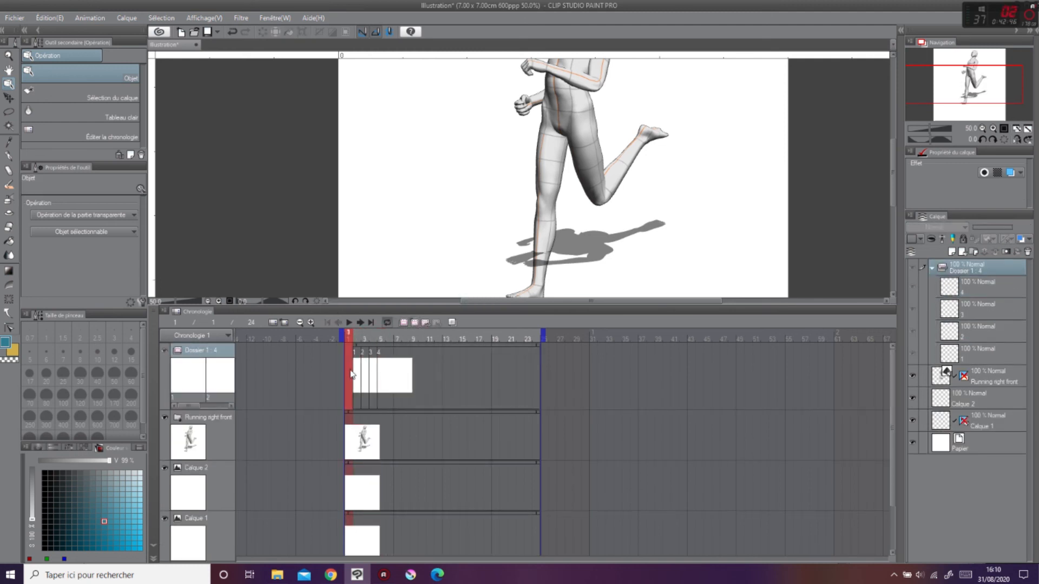
left_click(407, 373)
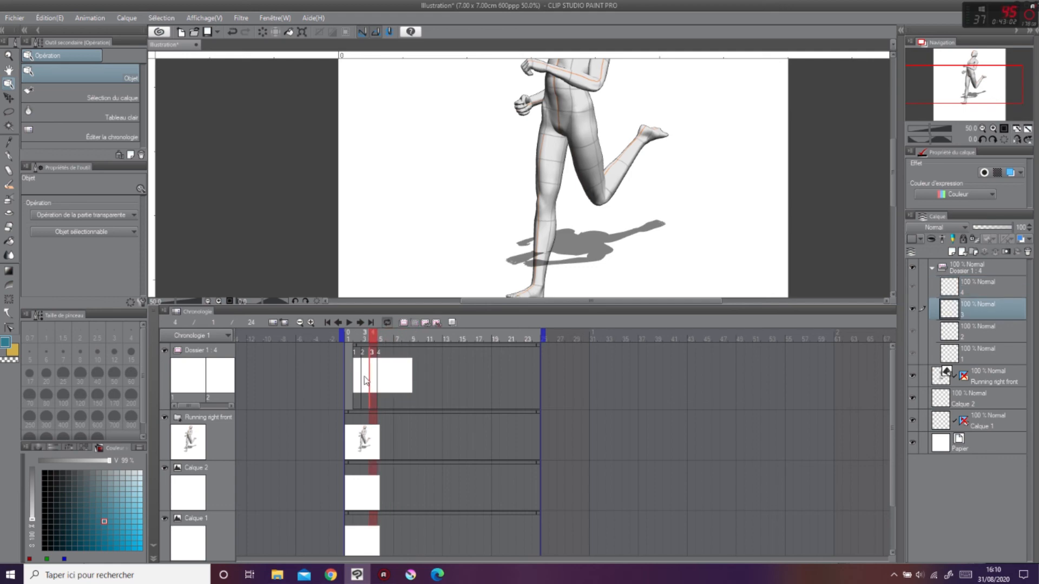